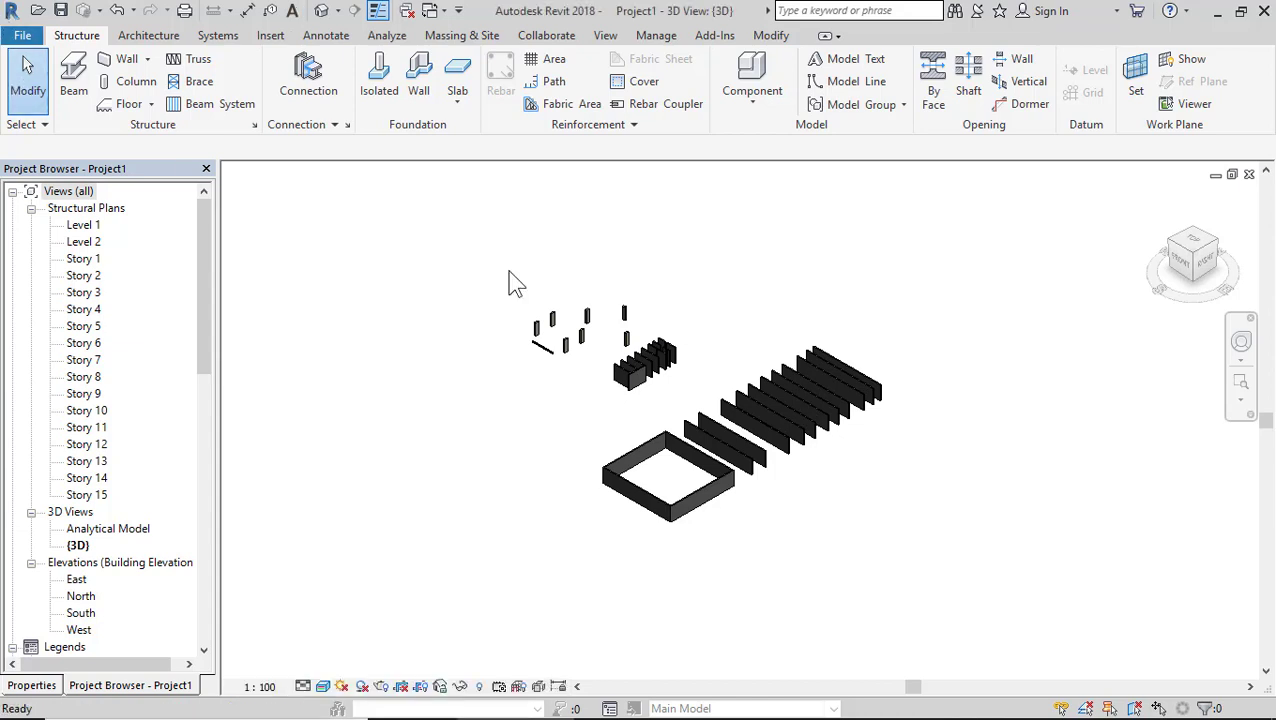
Crossing-select every wall, footing and column in the 3D view and delete them
{"action": "left_click_drag", "start_coordinate": [962, 228], "coordinate": [515, 606]}
{"action": "key", "text": "Delete"}
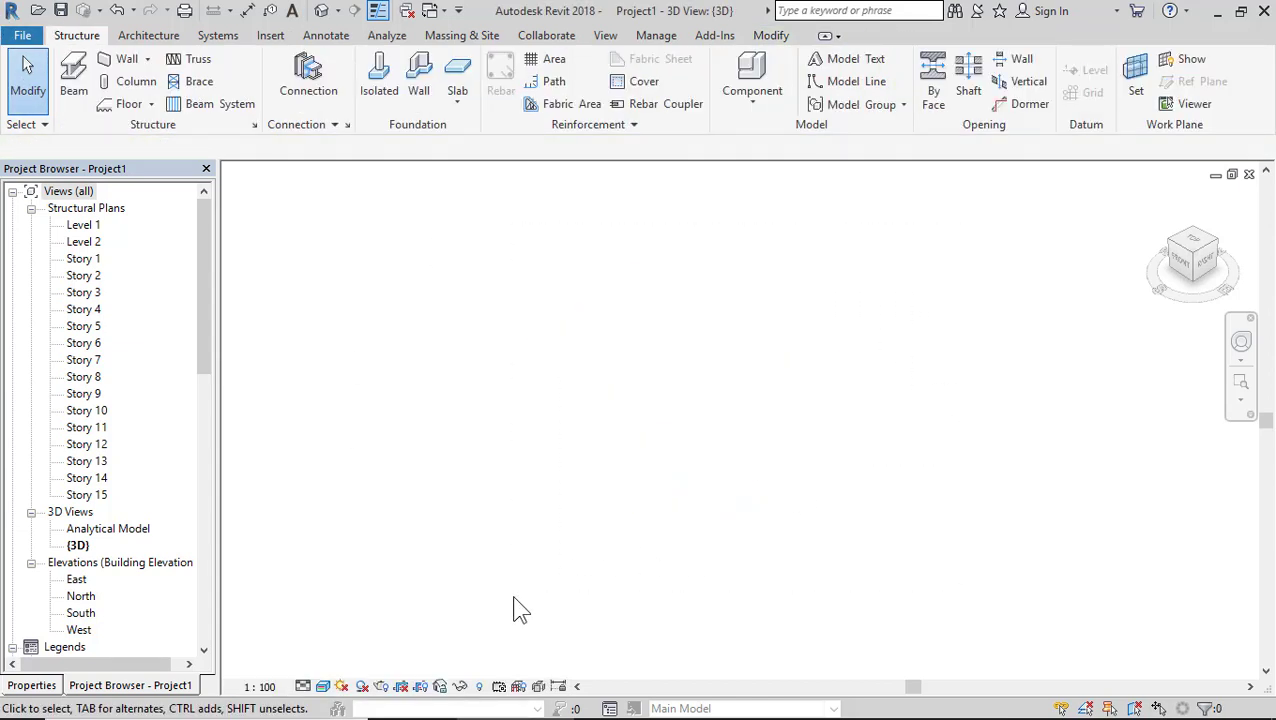
Open the Level 1 structural plan and zoom to the grid area
{"action": "double_click", "coordinate": [88, 228]}
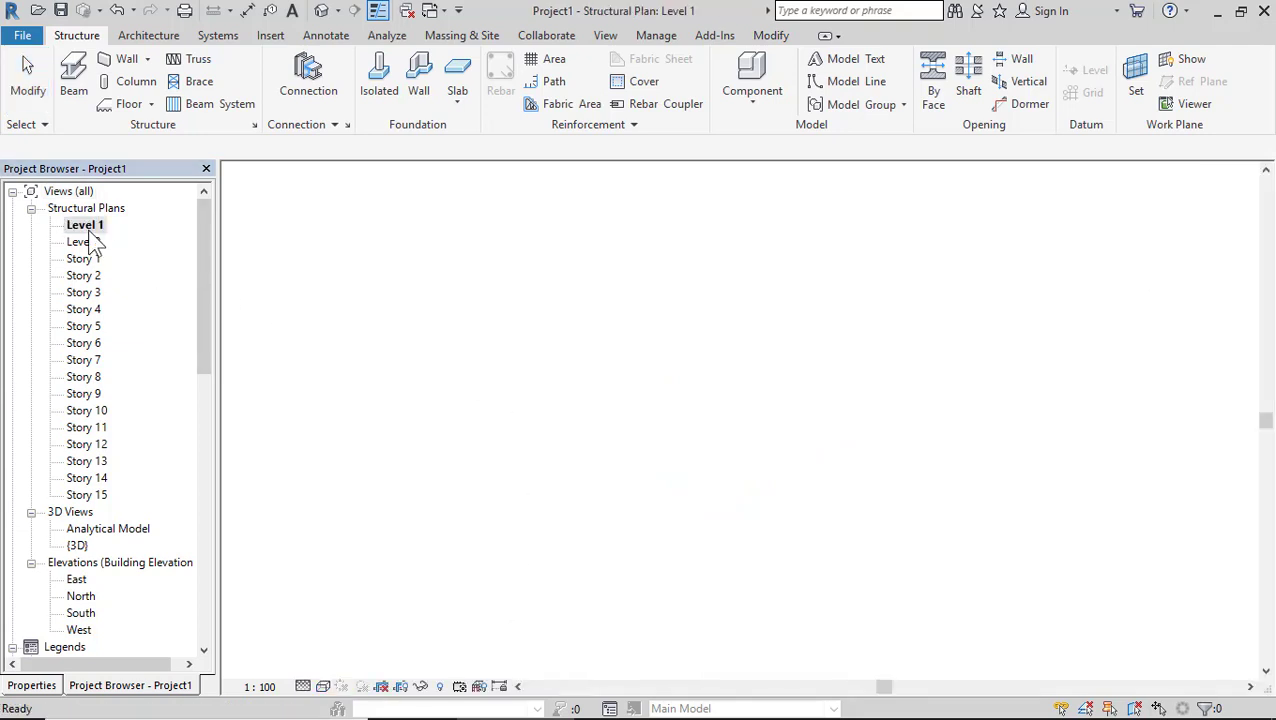
{"action": "scroll", "coordinate": [521, 370], "scroll_direction": "down", "scroll_amount": 1}
{"action": "scroll", "coordinate": [600, 420], "scroll_direction": "up", "scroll_amount": 3}
{"action": "scroll", "coordinate": [647, 445], "scroll_direction": "up", "scroll_amount": 1}
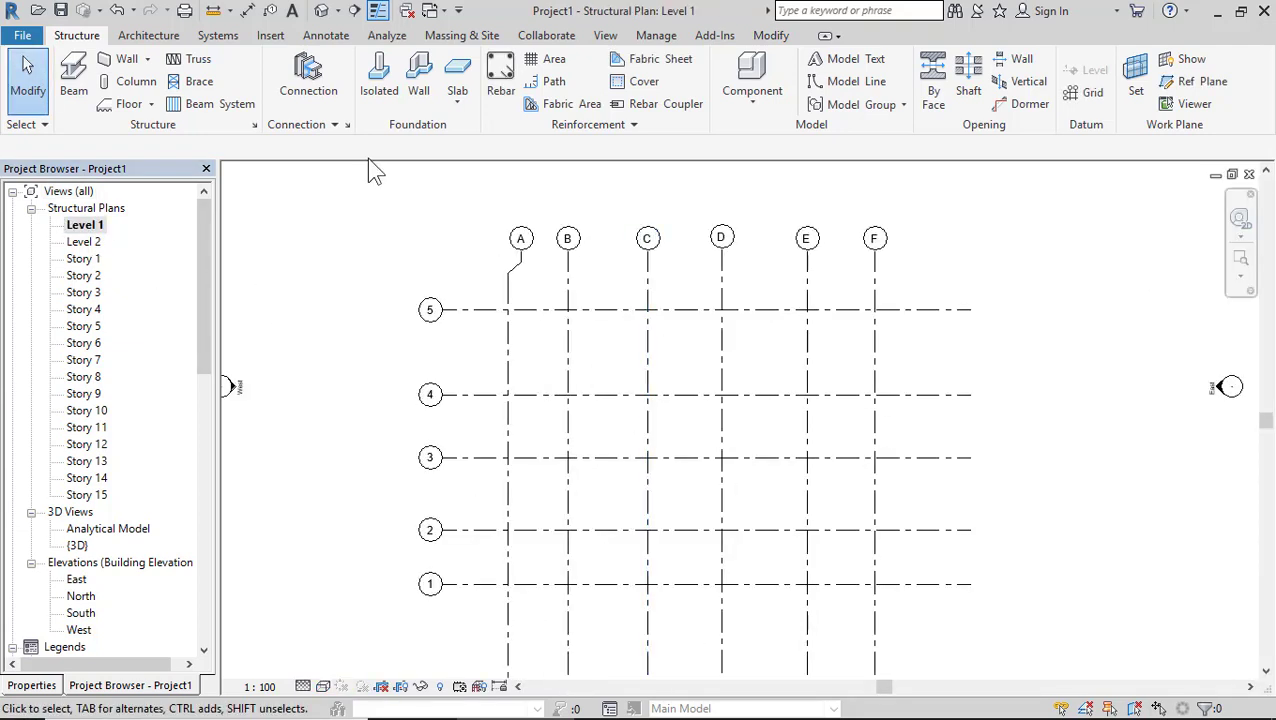
Draw a rectangular floor from grid intersection C/4 to D/3 and finish it
{"action": "left_click", "coordinate": [132, 108]}
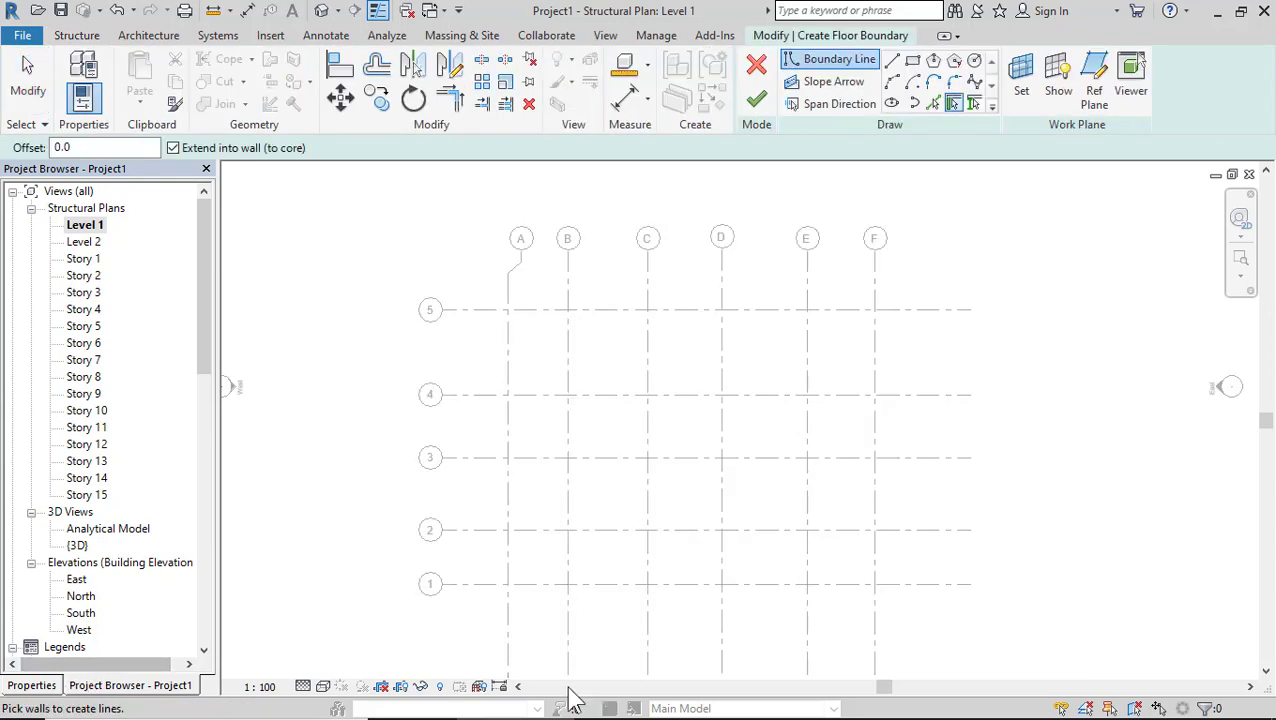
{"action": "left_click", "coordinate": [913, 64]}
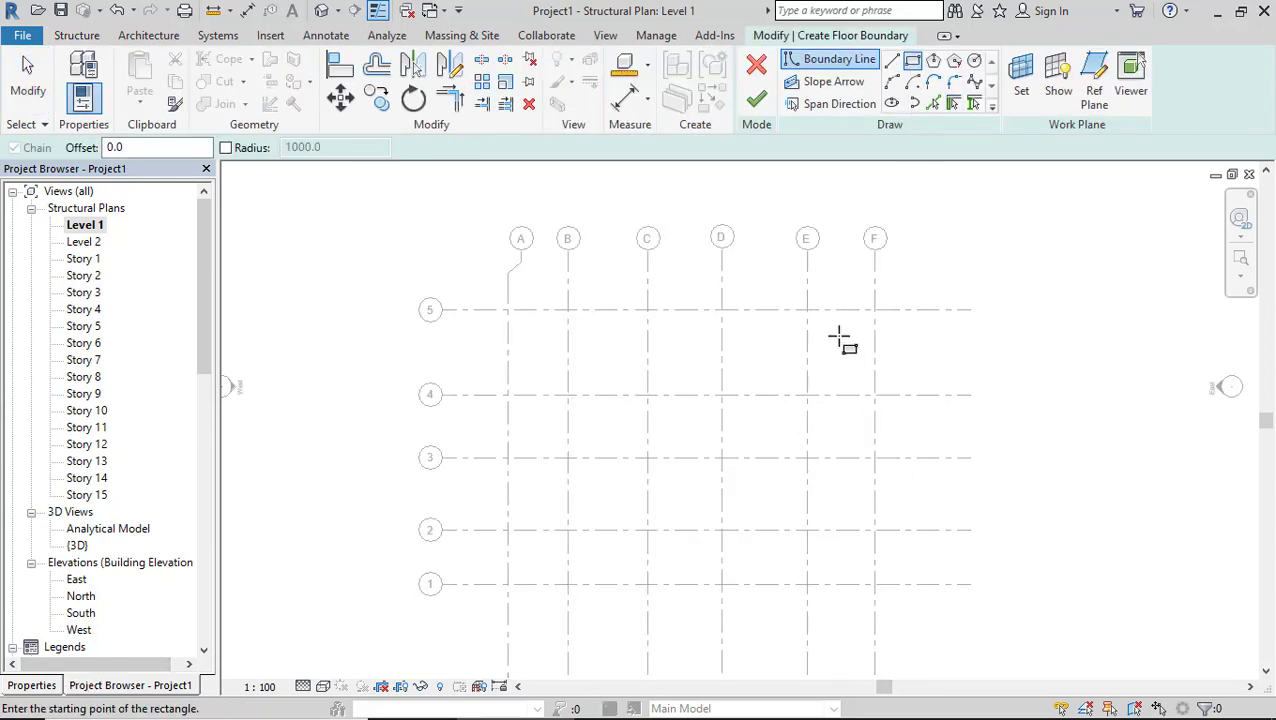
{"action": "scroll", "coordinate": [840, 342], "scroll_direction": "up", "scroll_amount": 1}
{"action": "left_click", "coordinate": [547, 426]}
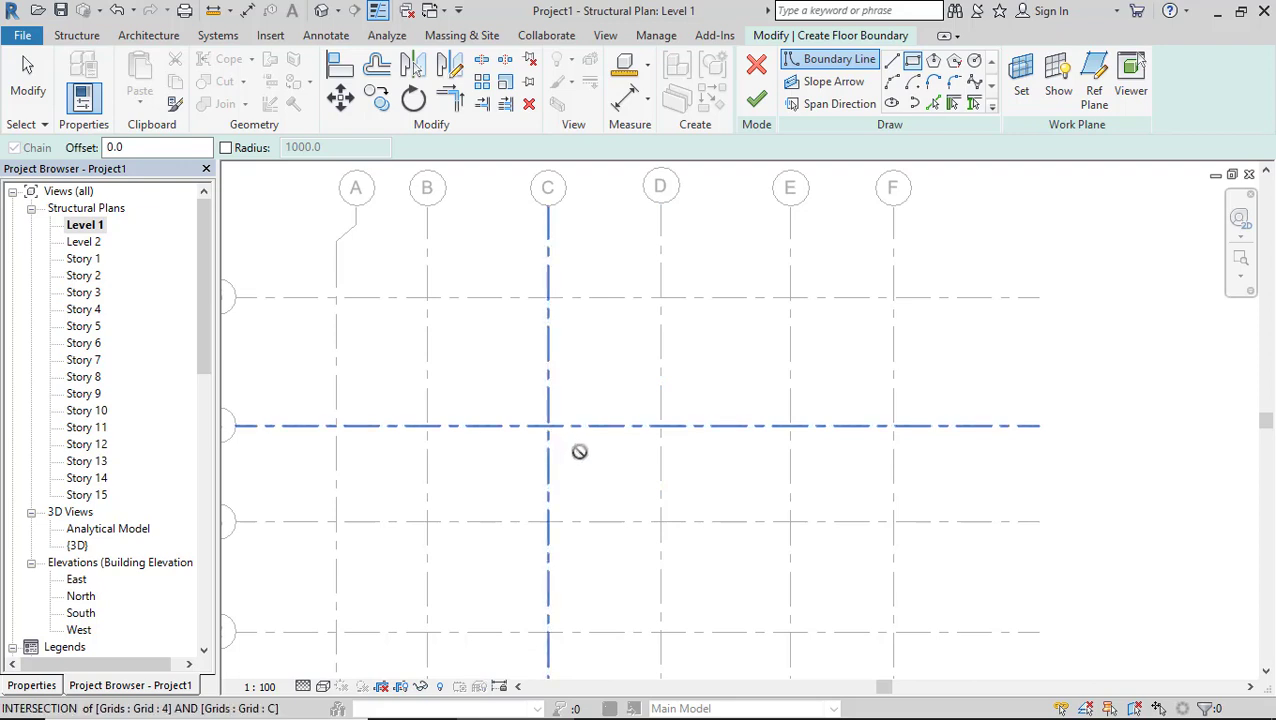
{"action": "left_click", "coordinate": [662, 521]}
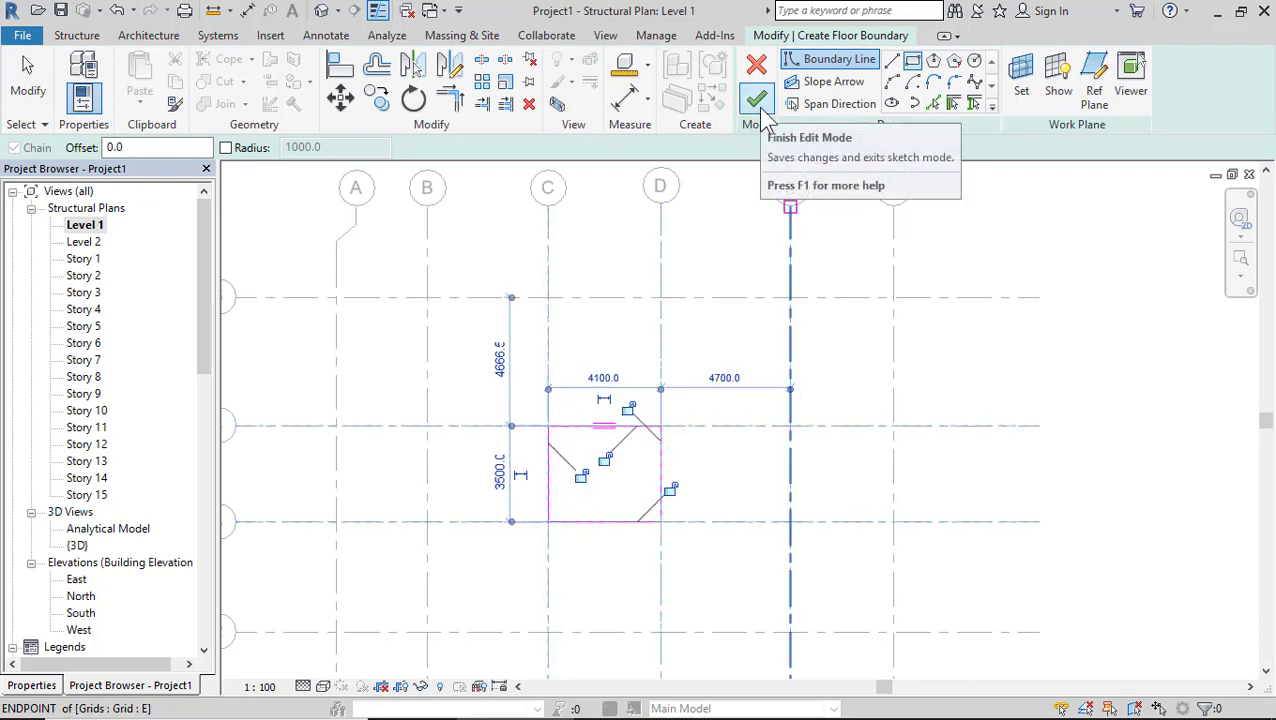
{"action": "left_click", "coordinate": [758, 107]}
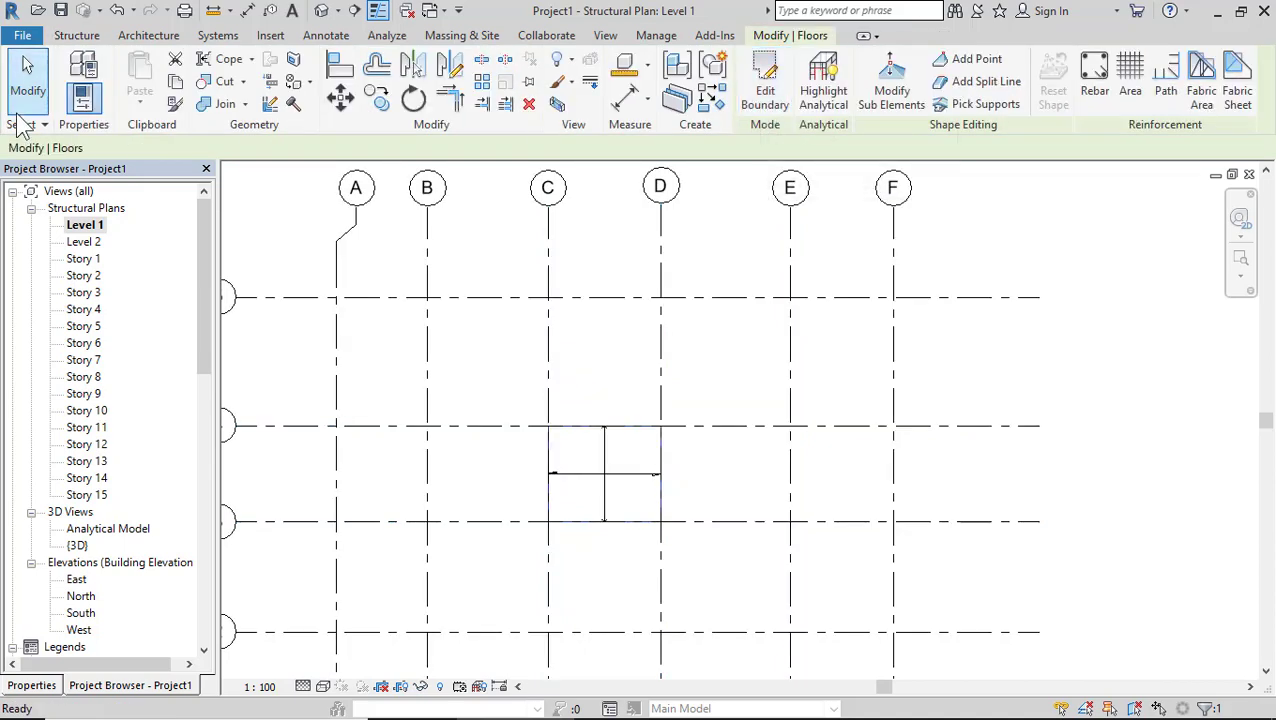
Delete the floor's span direction symbol
{"action": "left_click", "coordinate": [28, 92]}
{"action": "left_click", "coordinate": [603, 474]}
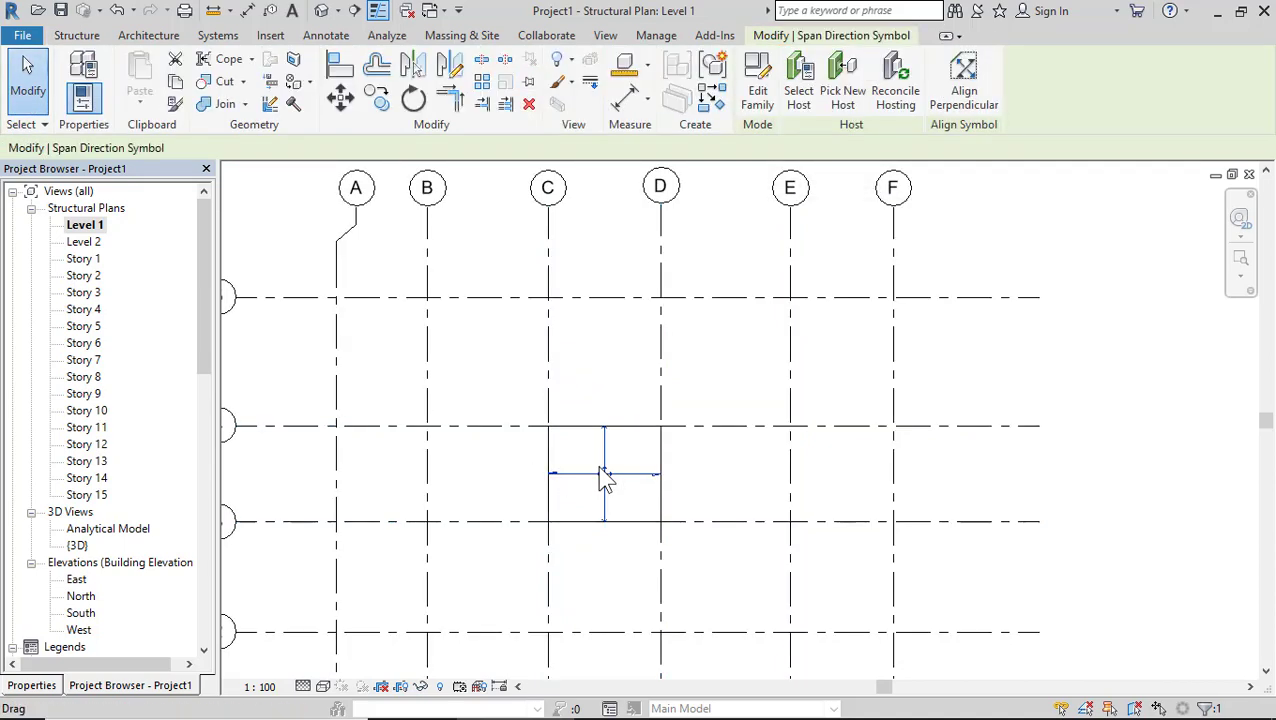
{"action": "key", "text": "Delete"}
{"action": "scroll", "coordinate": [597, 466], "scroll_direction": "up", "scroll_amount": 3}
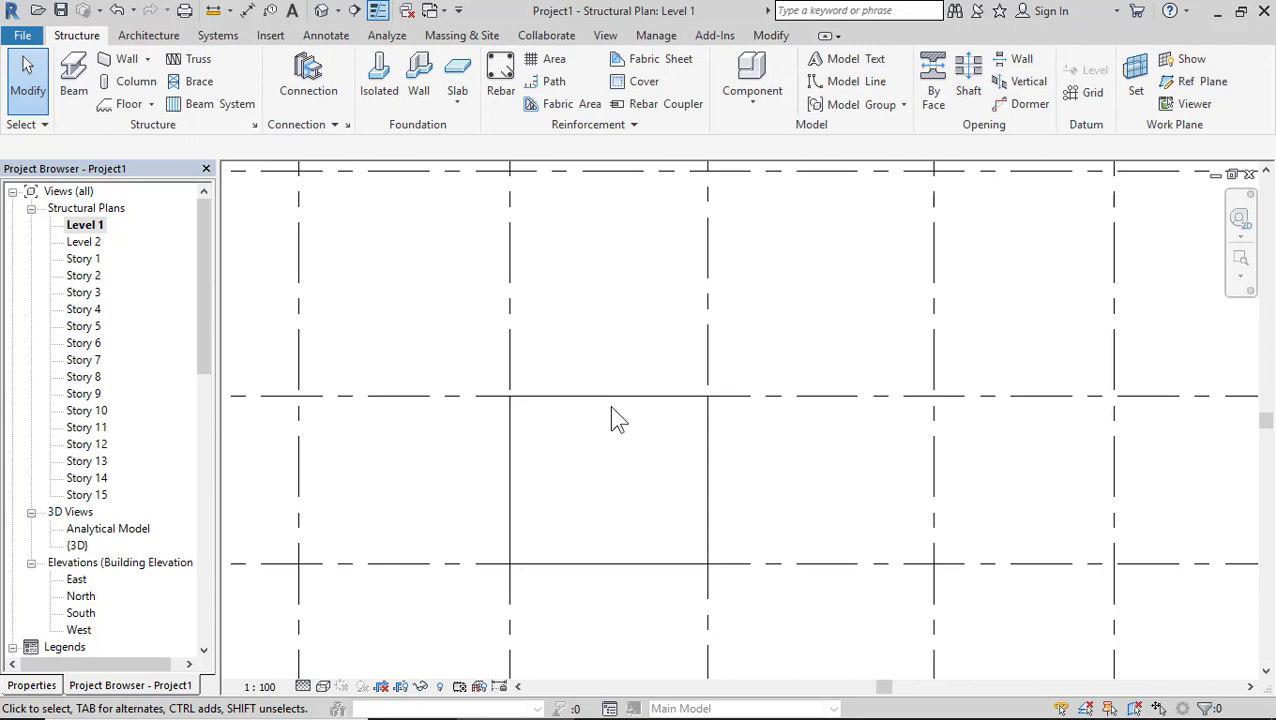
Check the floor in the default 3D view and confirm it is S20, 200 thick
{"action": "left_click", "coordinate": [610, 395]}
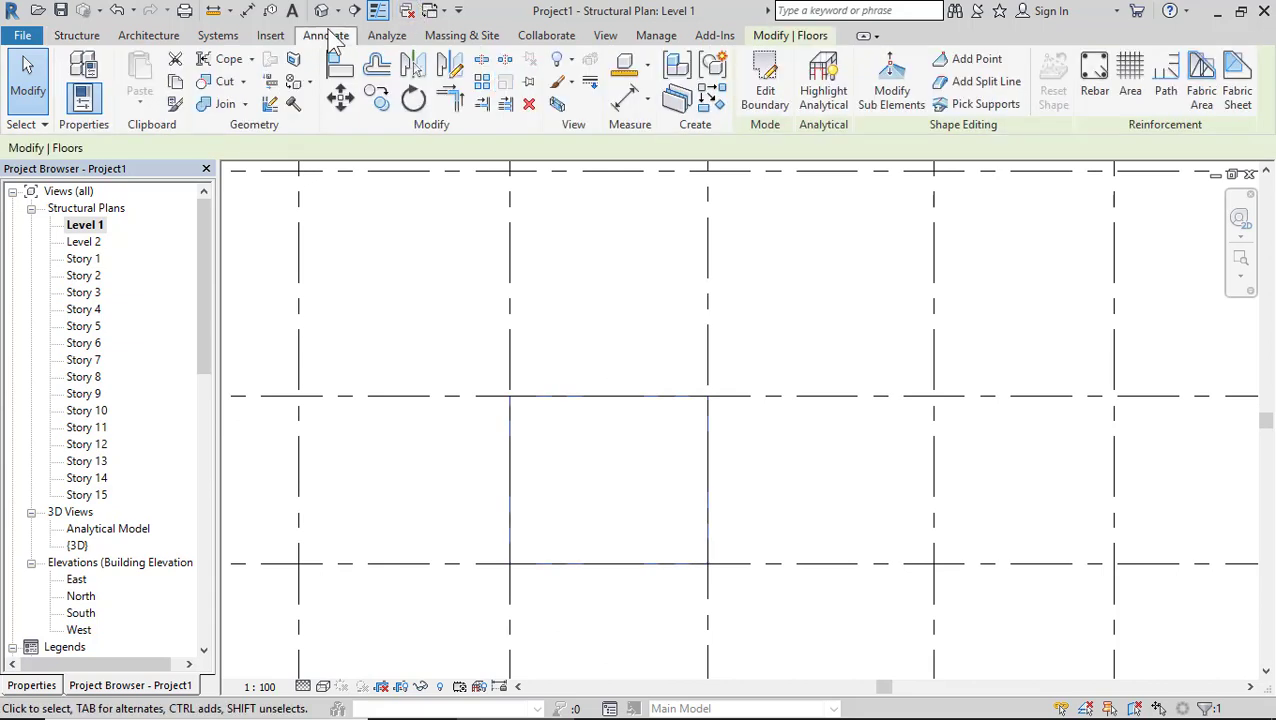
{"action": "left_click", "coordinate": [320, 11]}
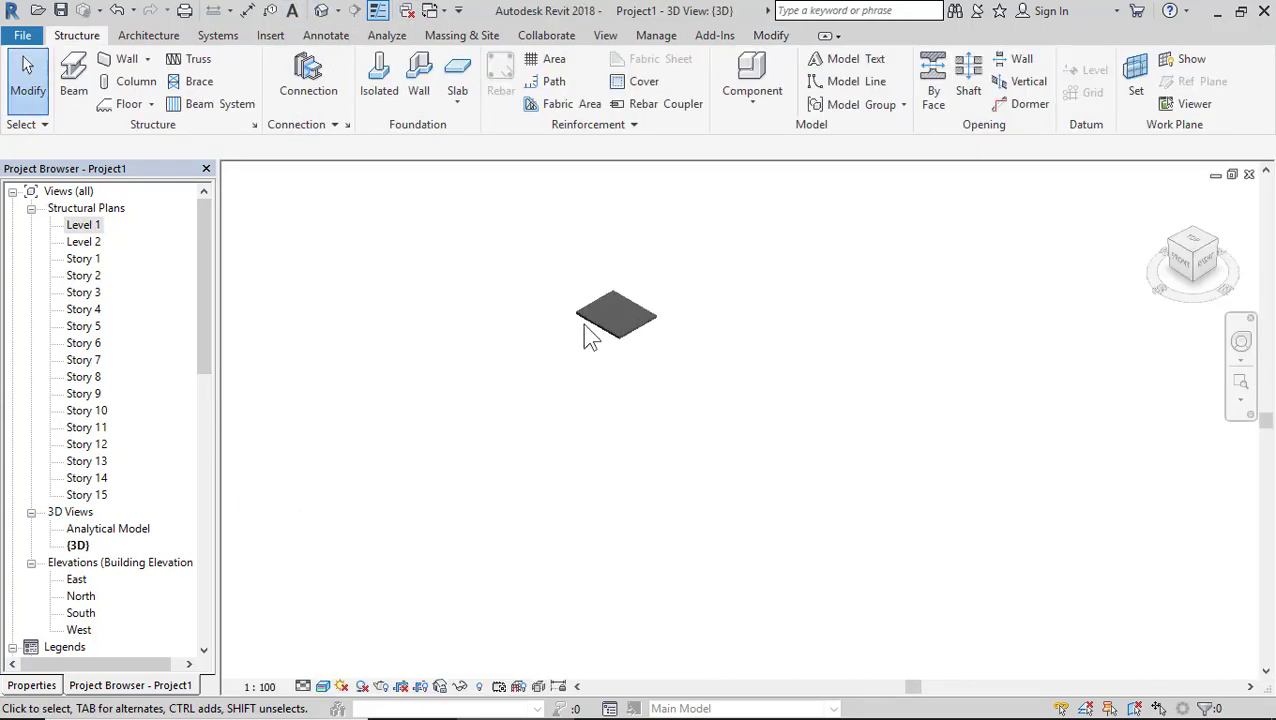
{"action": "scroll", "coordinate": [600, 330], "scroll_direction": "up", "scroll_amount": 5}
{"action": "left_click", "coordinate": [584, 375]}
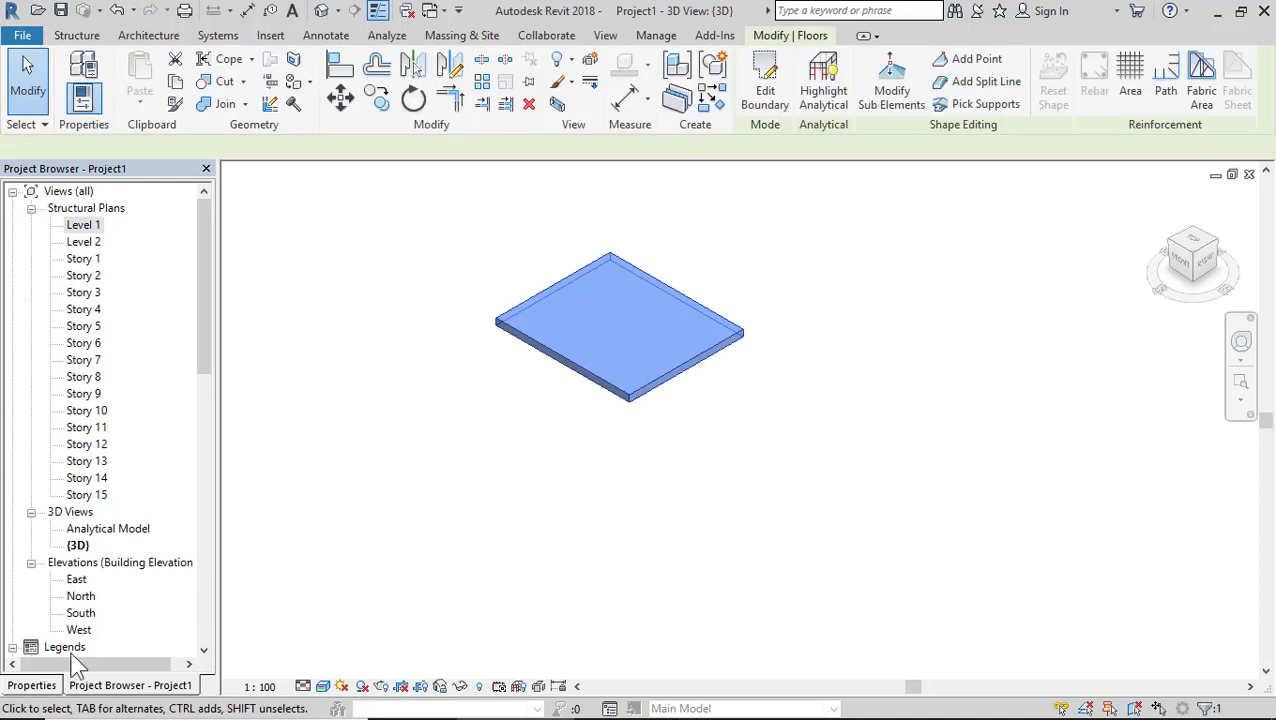
{"action": "left_click", "coordinate": [32, 685]}
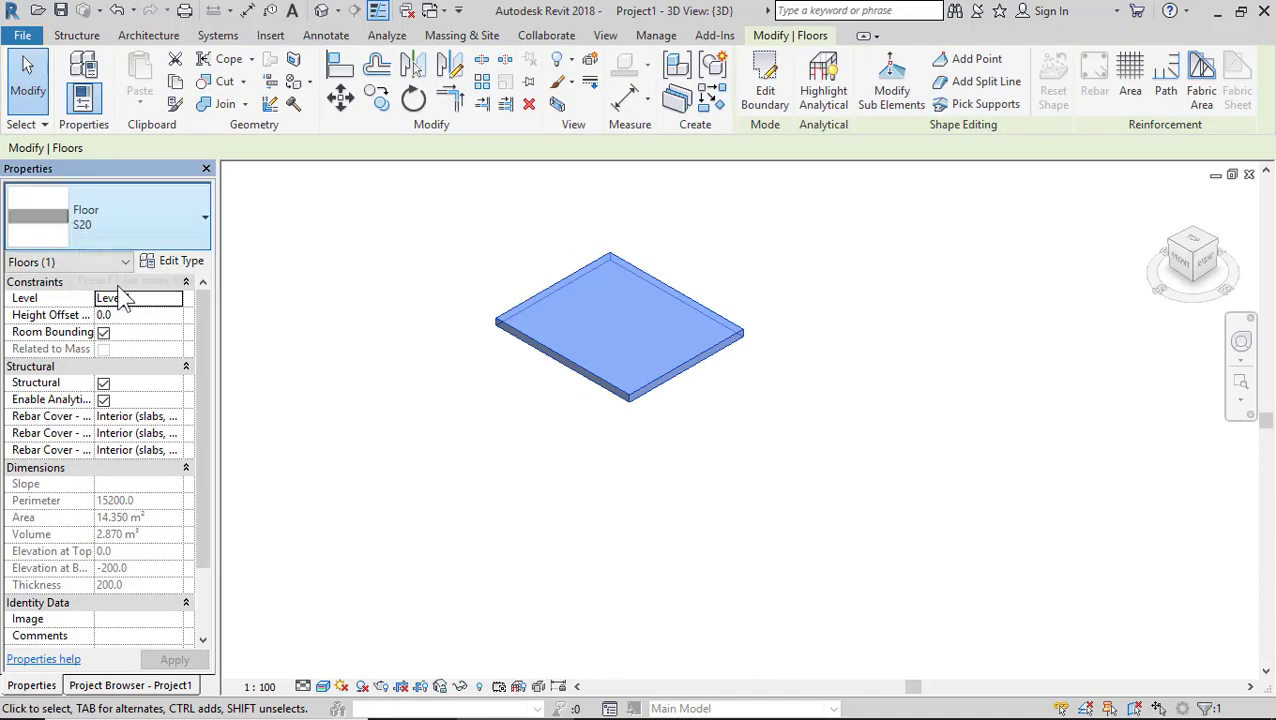
{"action": "left_click", "coordinate": [105, 685]}
Reopen the Level 1 plan, zoom in and select the S20 floor slab
{"action": "double_click", "coordinate": [98, 228]}
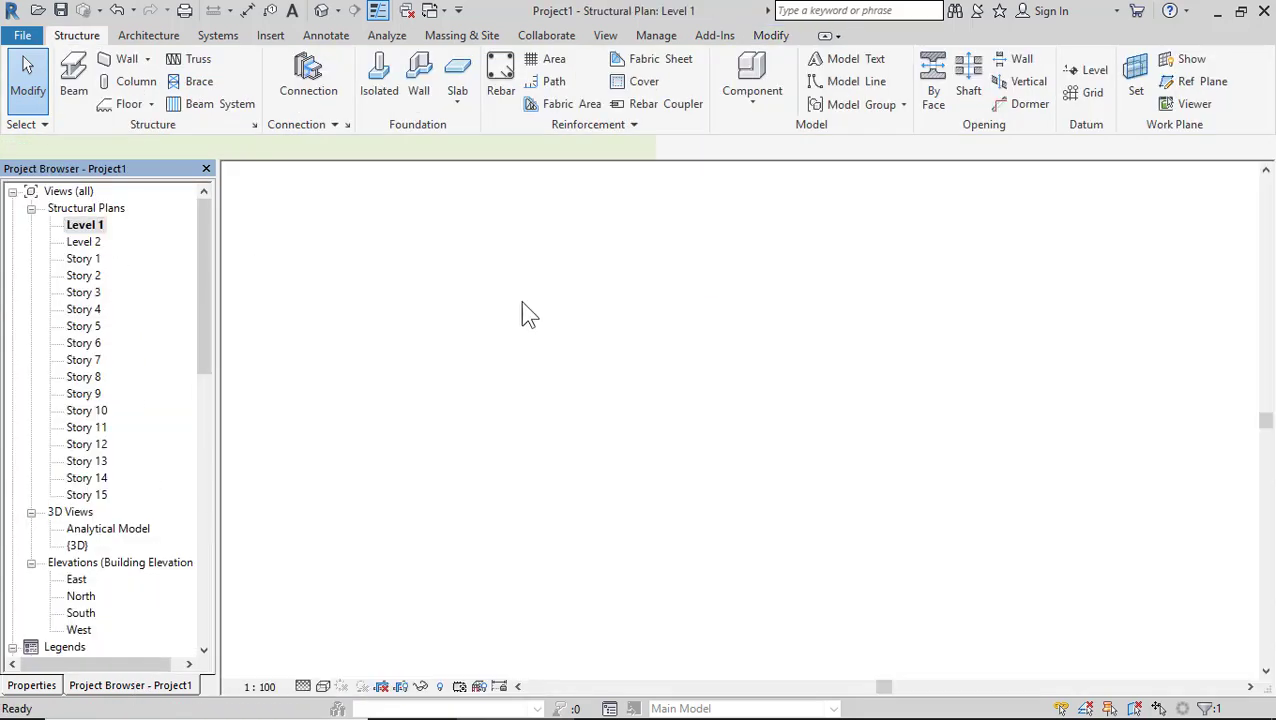
{"action": "left_click", "coordinate": [1008, 377]}
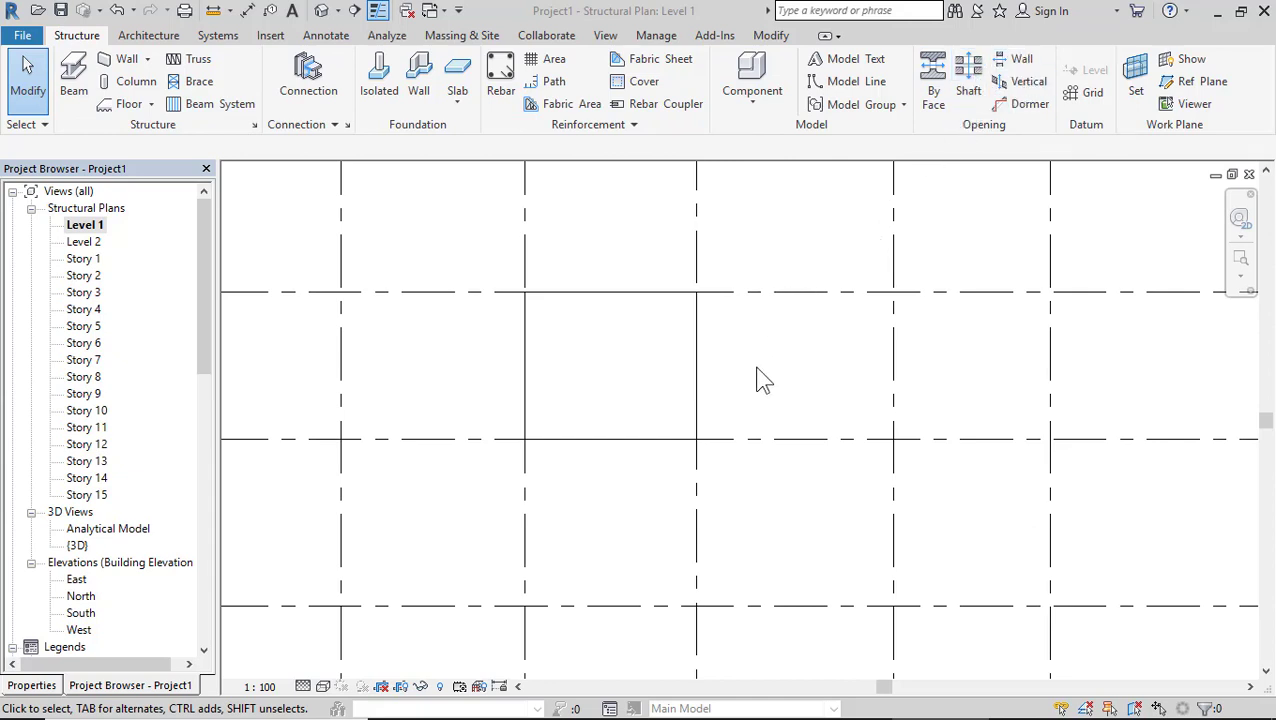
{"action": "scroll", "coordinate": [692, 420], "scroll_direction": "up", "scroll_amount": 3}
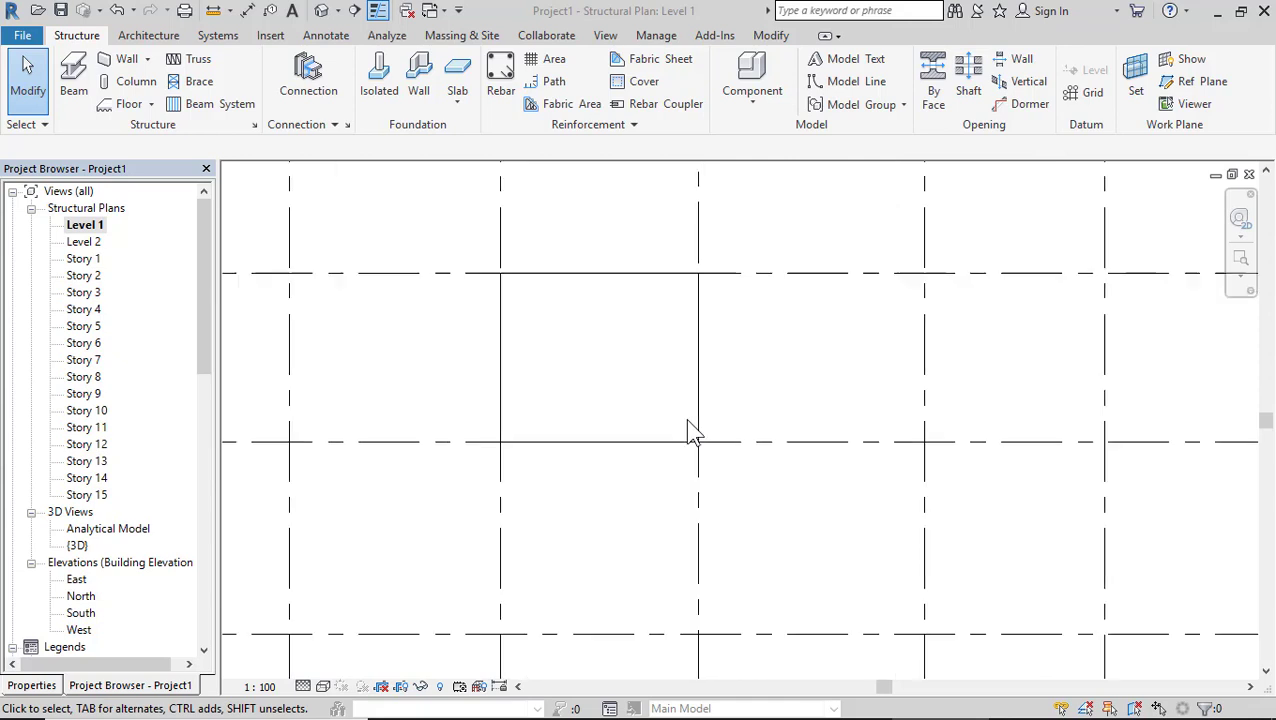
{"action": "left_click", "coordinate": [701, 300]}
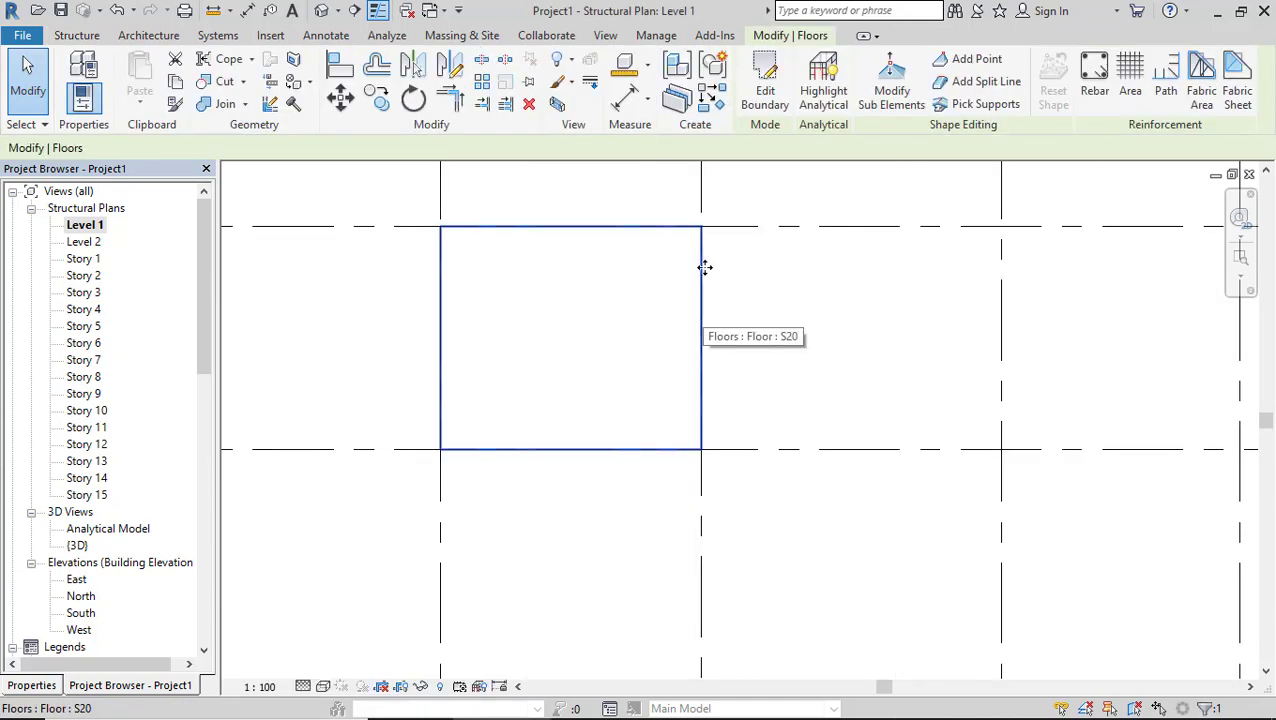
Sketch a 900 × 900 rectangle into the floor boundary near its upper-left corner
{"action": "left_click", "coordinate": [766, 95]}
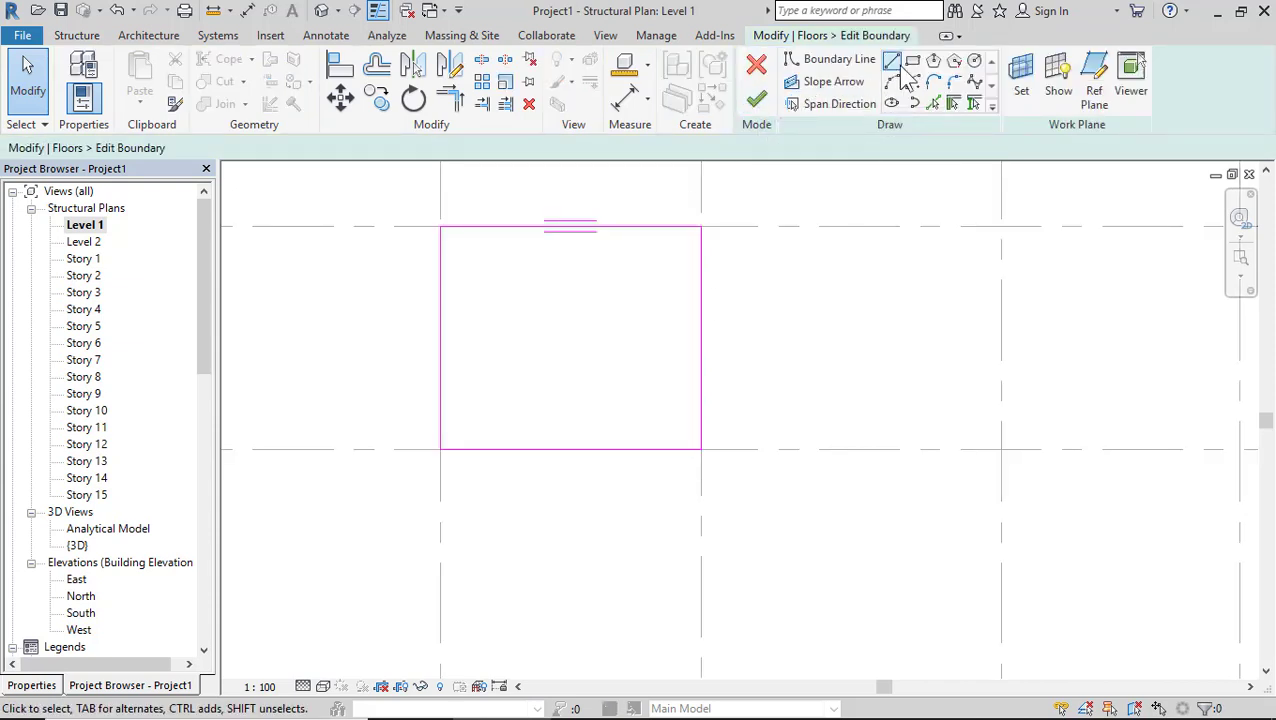
{"action": "left_click", "coordinate": [913, 62]}
{"action": "scroll", "coordinate": [478, 302], "scroll_direction": "up", "scroll_amount": 2}
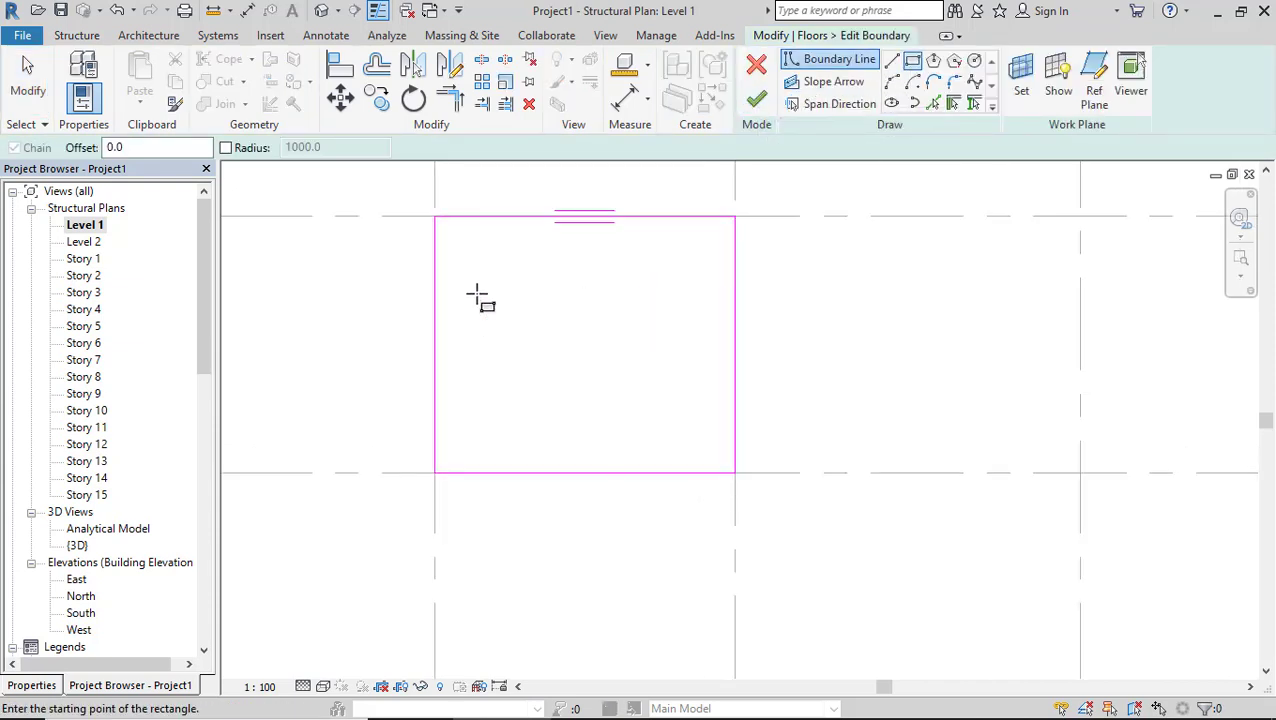
{"action": "left_click", "coordinate": [476, 307]}
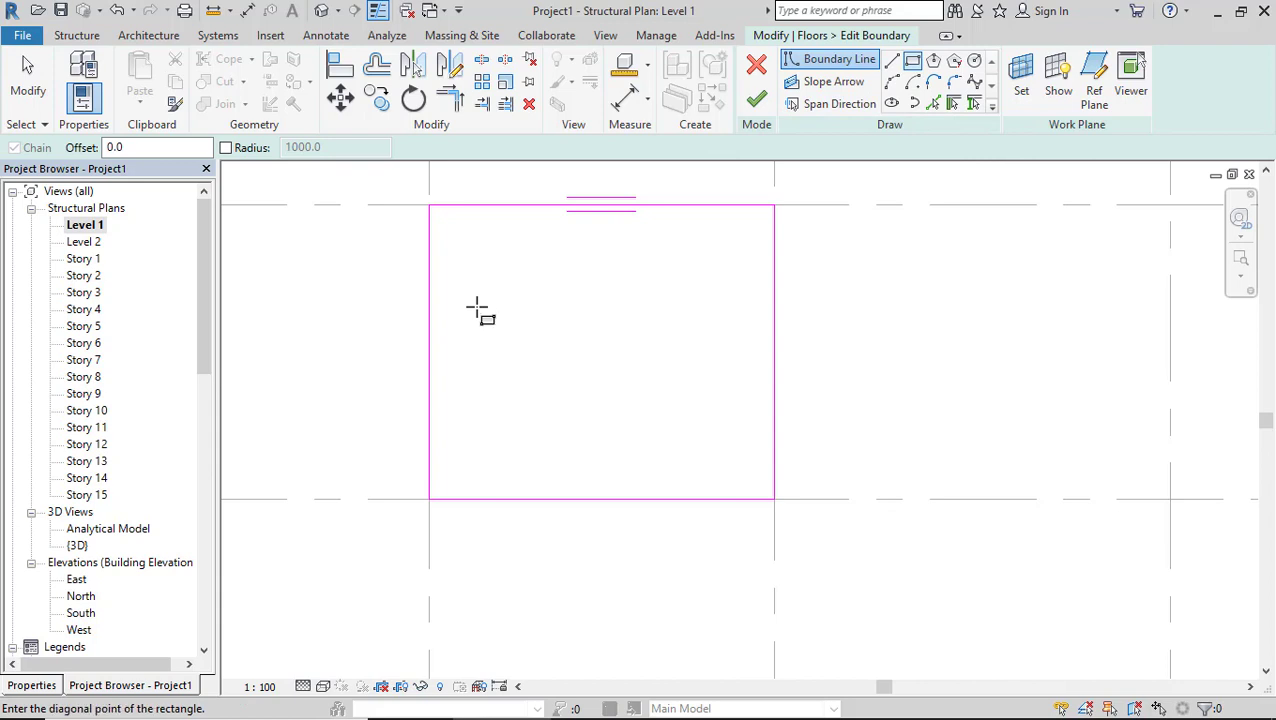
{"action": "left_click", "coordinate": [556, 381]}
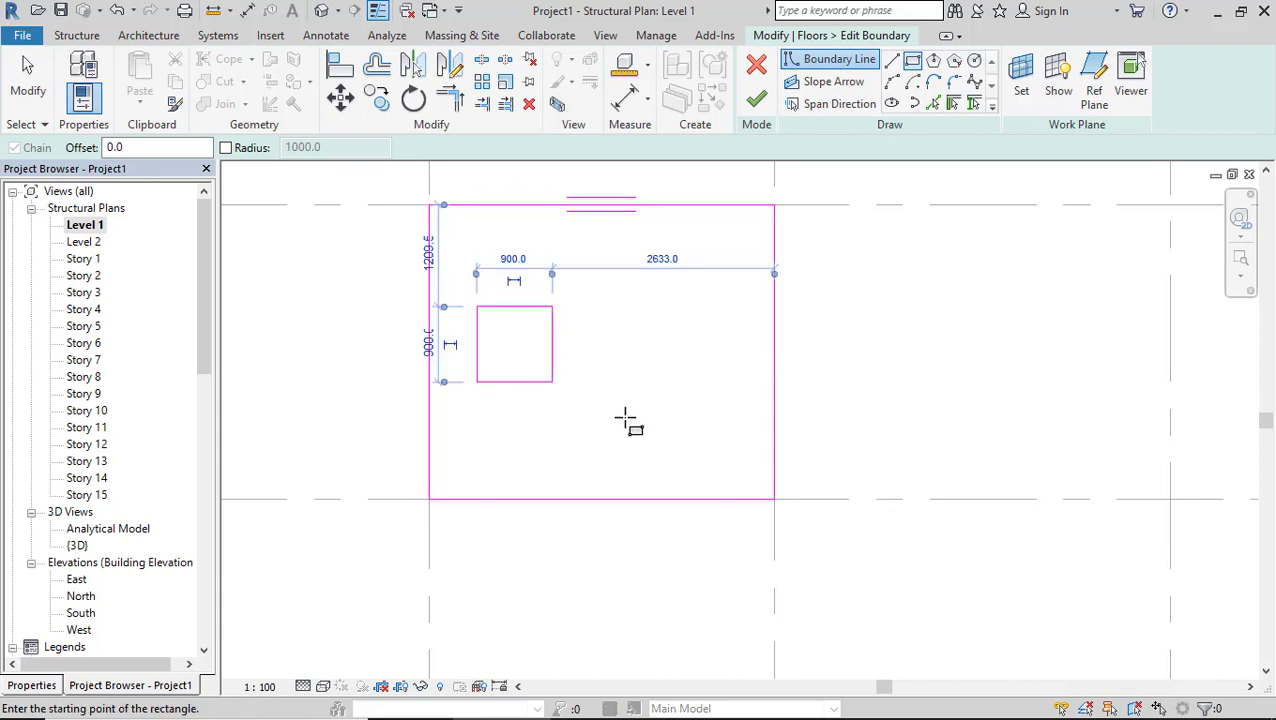
{"action": "left_click", "coordinate": [760, 104]}
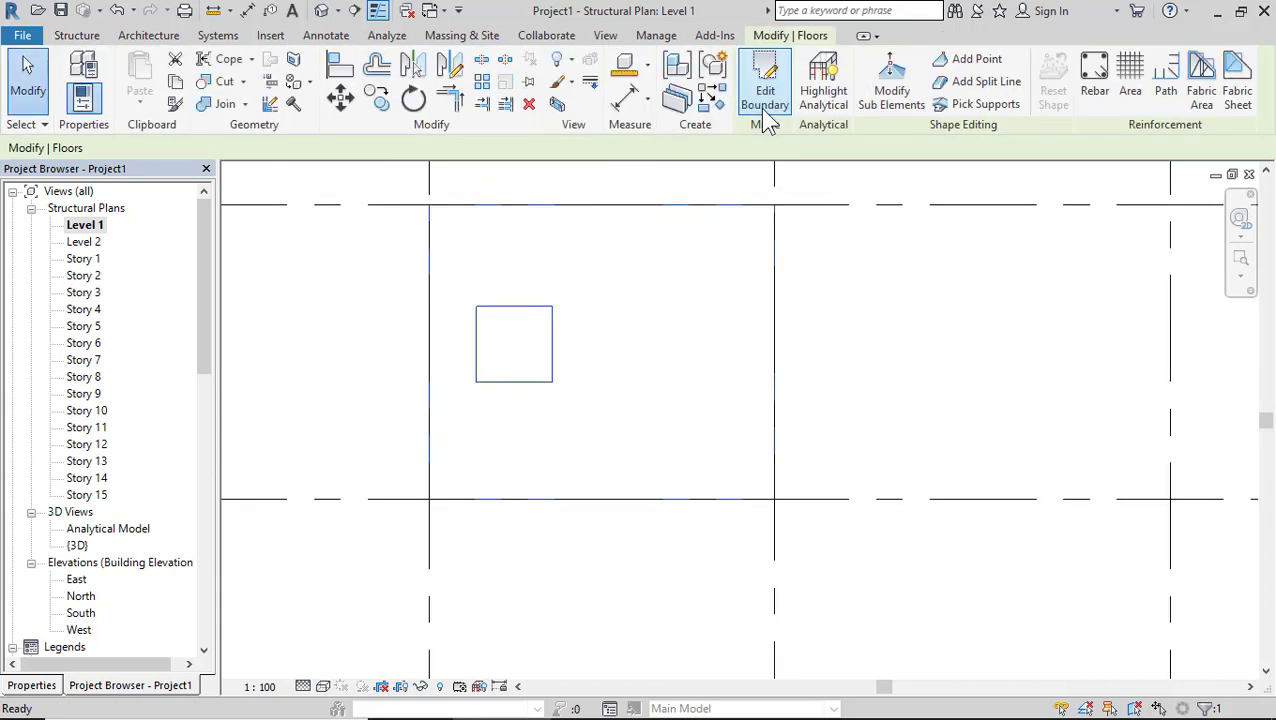
{"action": "left_click", "coordinate": [20, 92]}
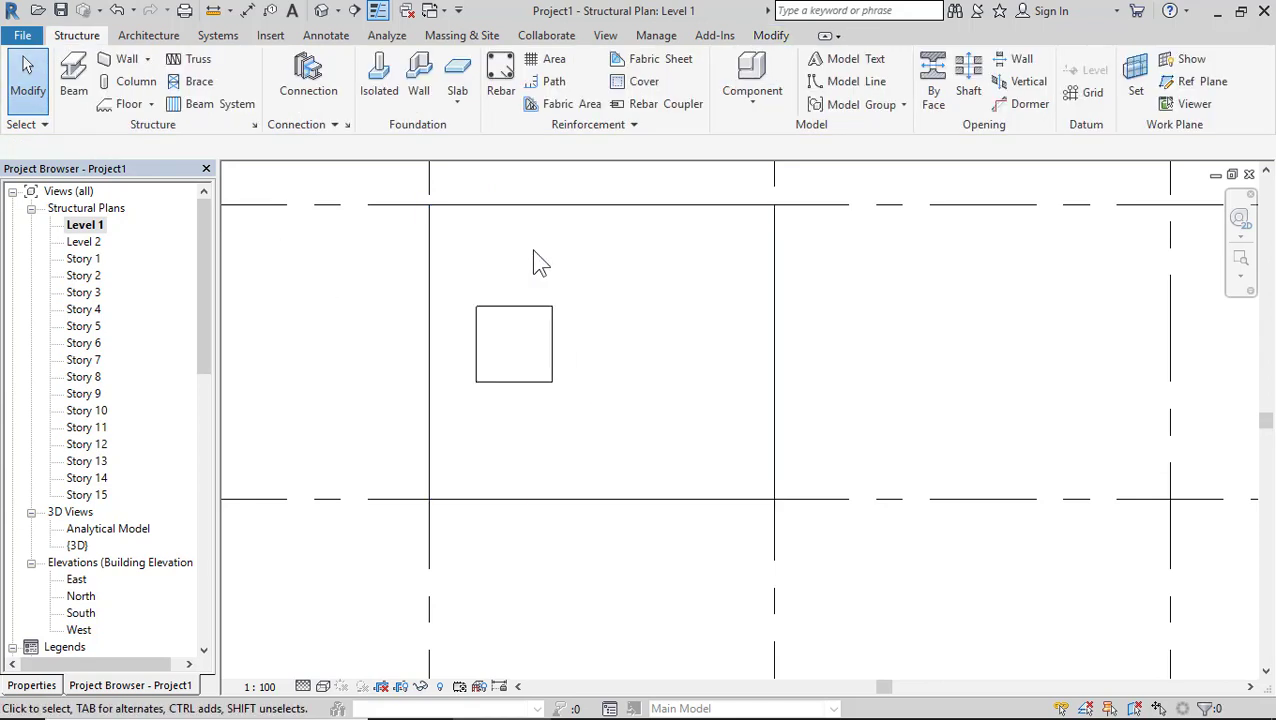
{"action": "left_click", "coordinate": [323, 10]}
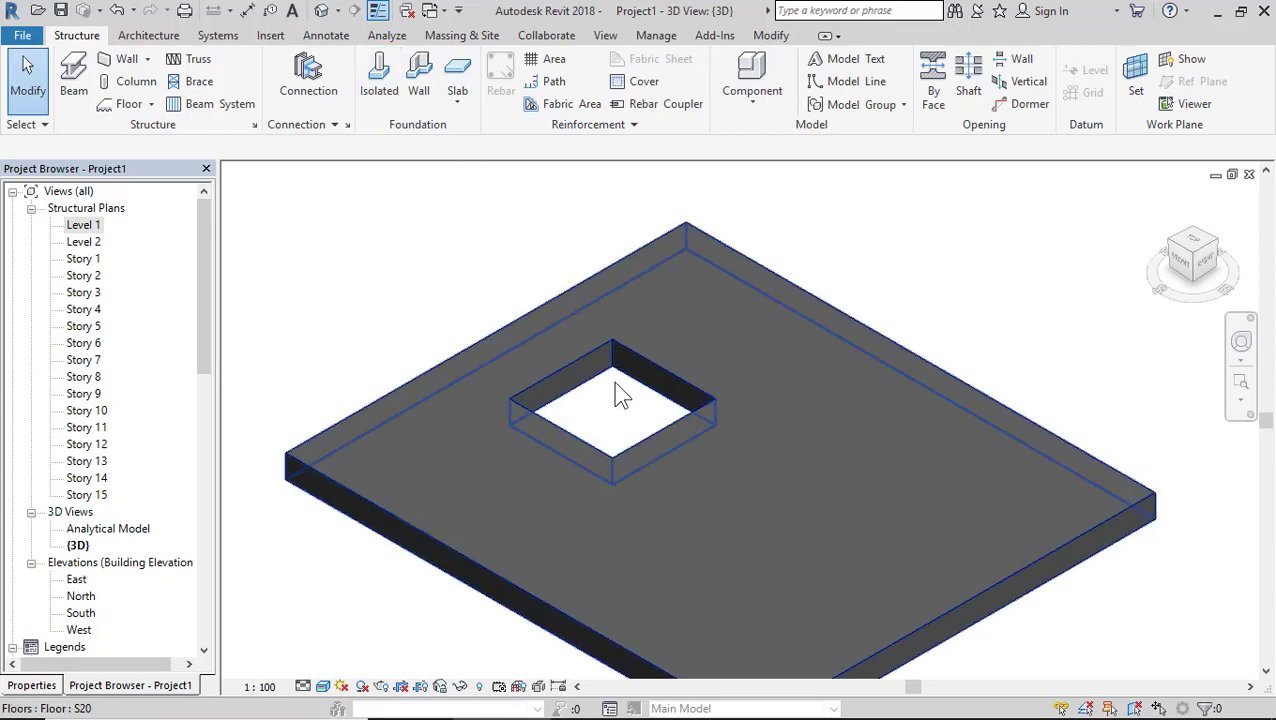
{"action": "scroll", "coordinate": [617, 385], "scroll_direction": "up", "scroll_amount": 2}
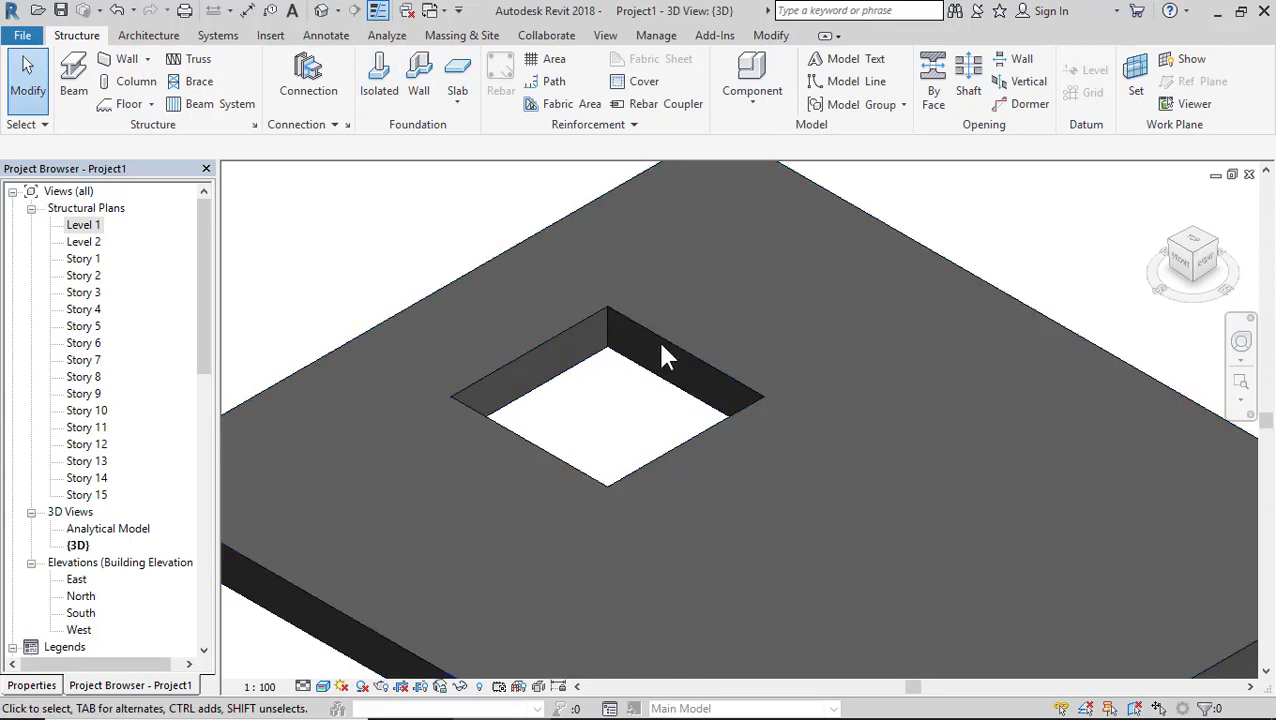
{"action": "double_click", "coordinate": [82, 226]}
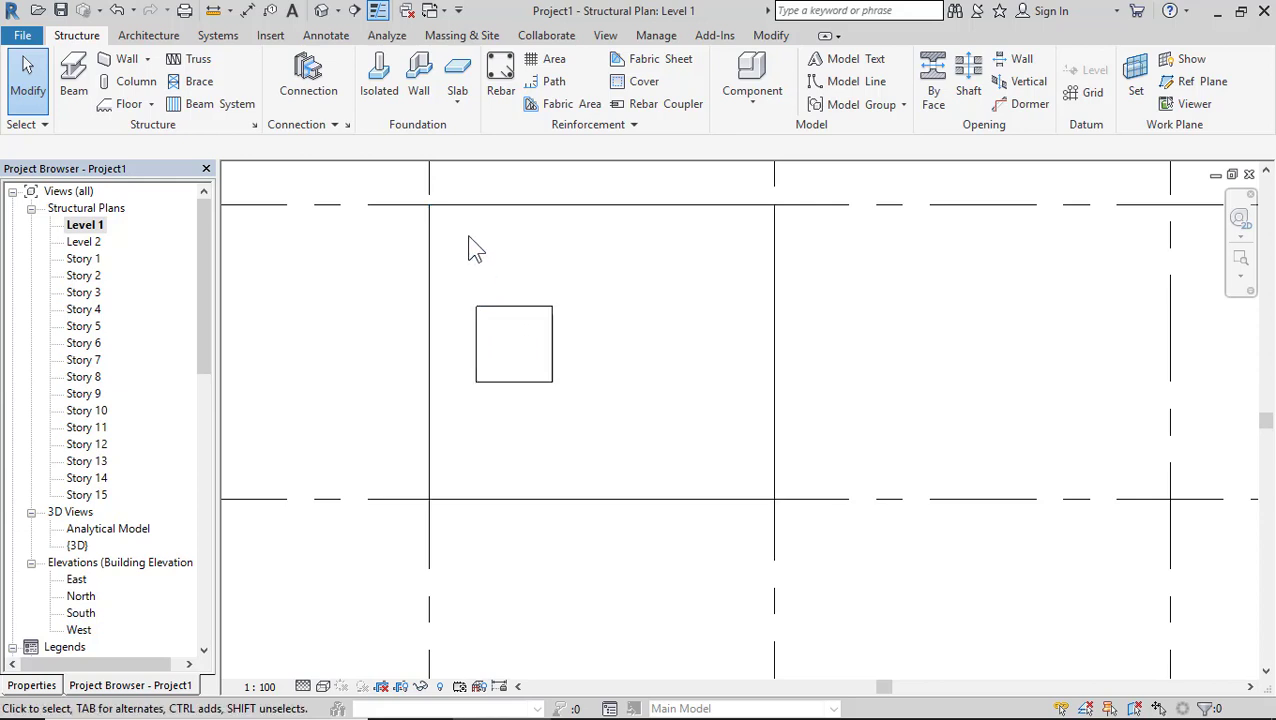
Edit the floor boundary and delete the square opening's top line
{"action": "left_click", "coordinate": [513, 208]}
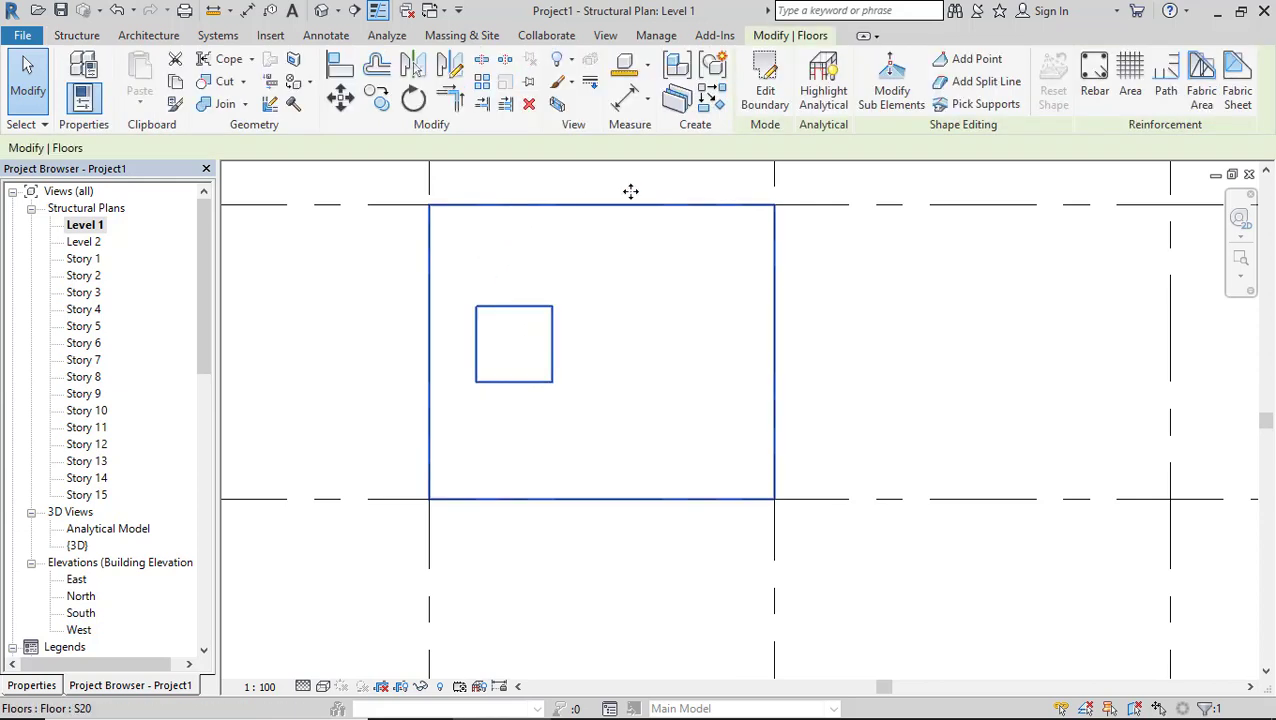
{"action": "key", "text": "Escape"}
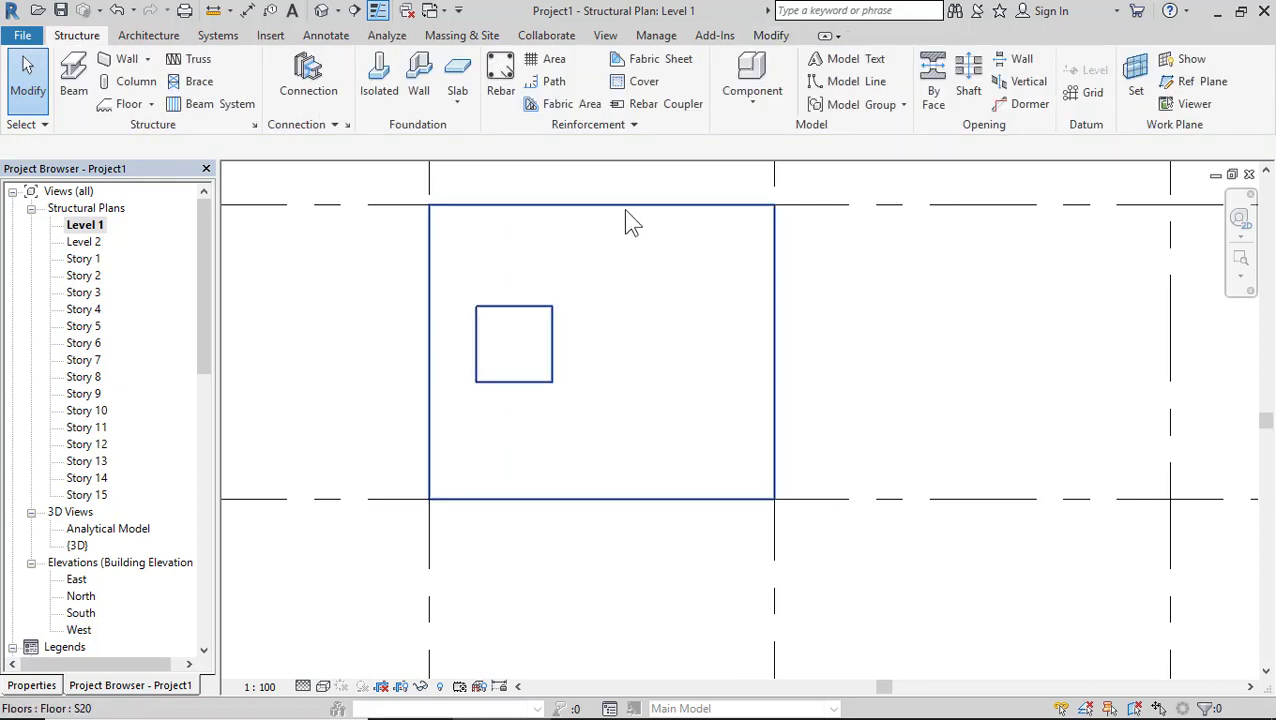
{"action": "double_click", "coordinate": [630, 222]}
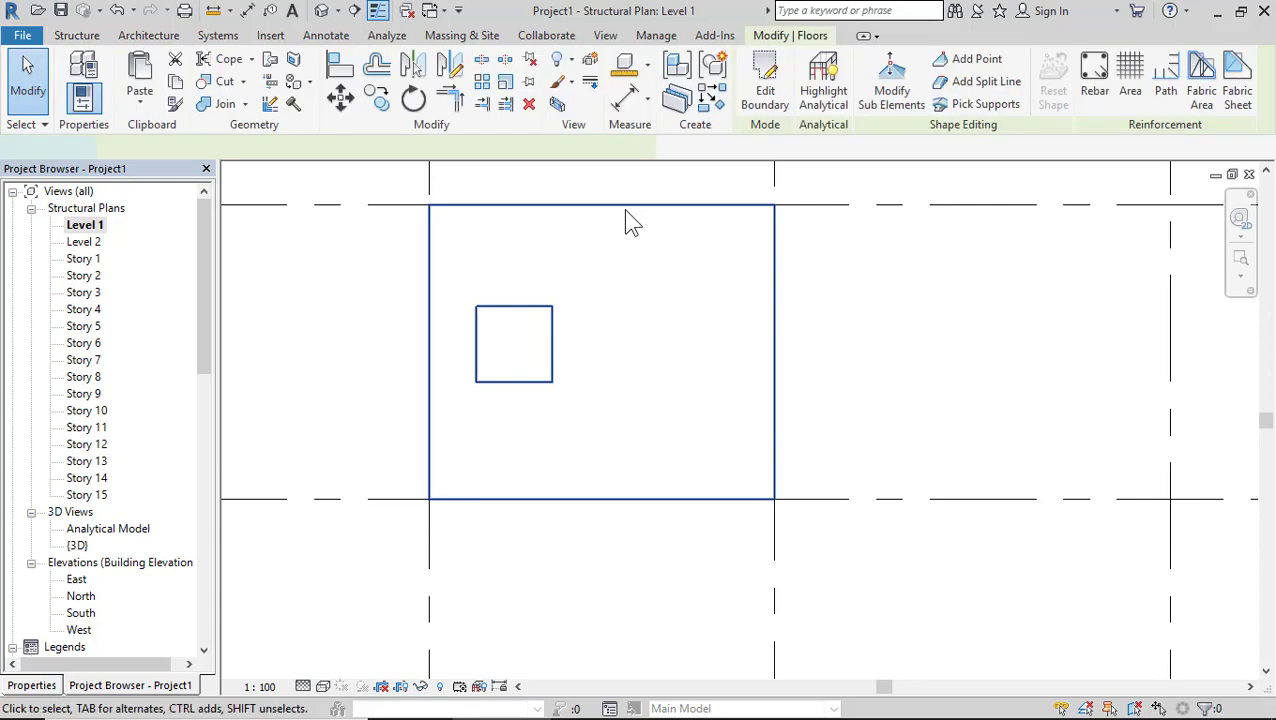
{"action": "left_click", "coordinate": [525, 306]}
{"action": "key", "text": "Delete"}
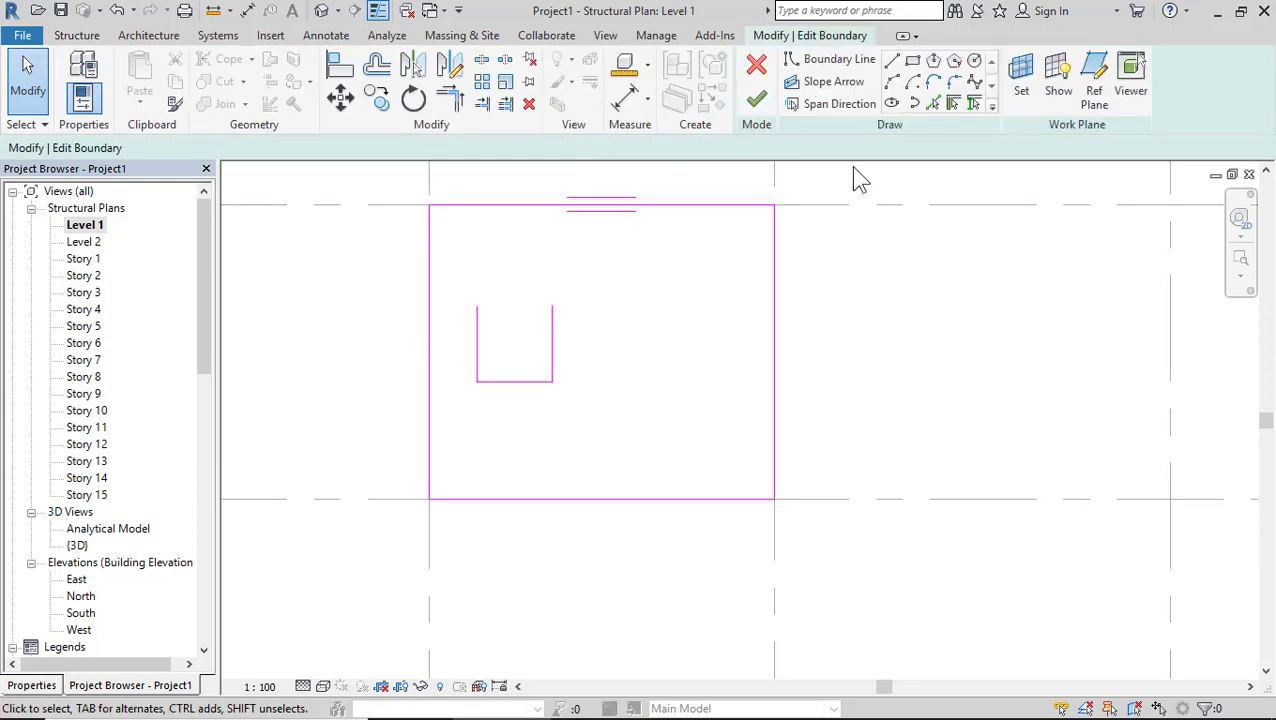
Draw a 450 radius Start-End-Radius arc across the opening top and finish
{"action": "left_click", "coordinate": [893, 82]}
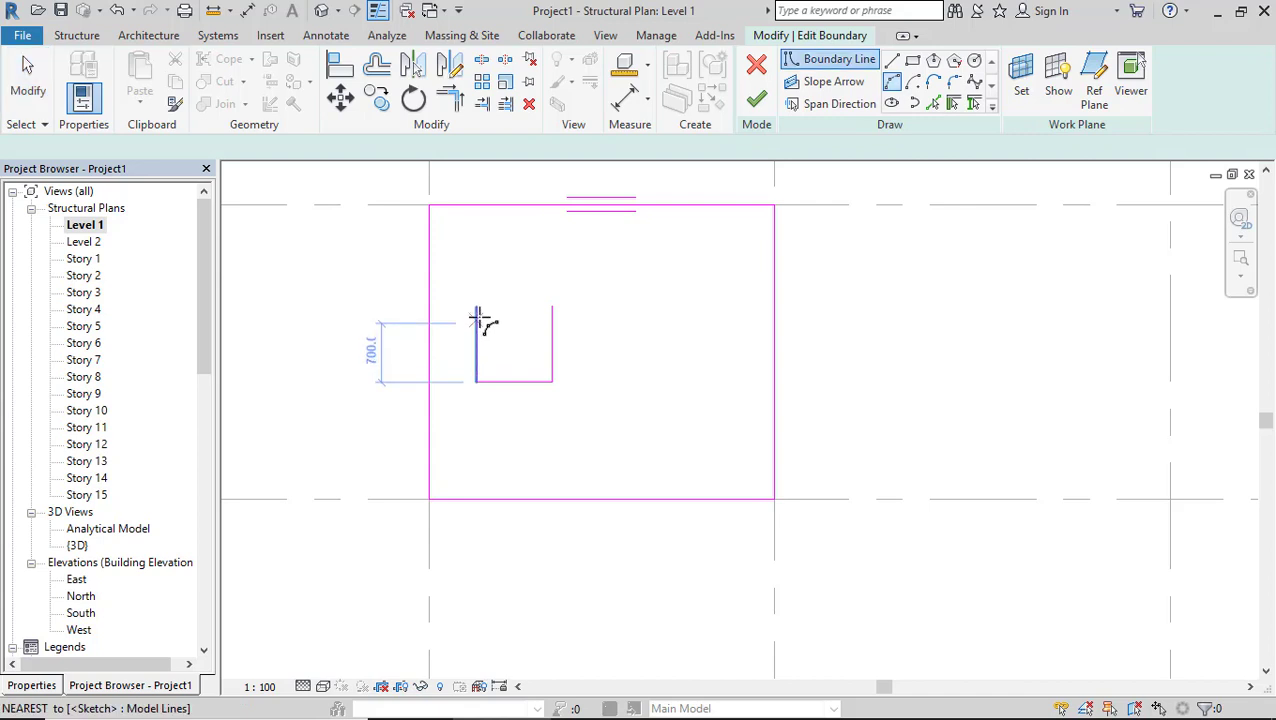
{"action": "left_click", "coordinate": [477, 306]}
{"action": "left_click", "coordinate": [557, 308]}
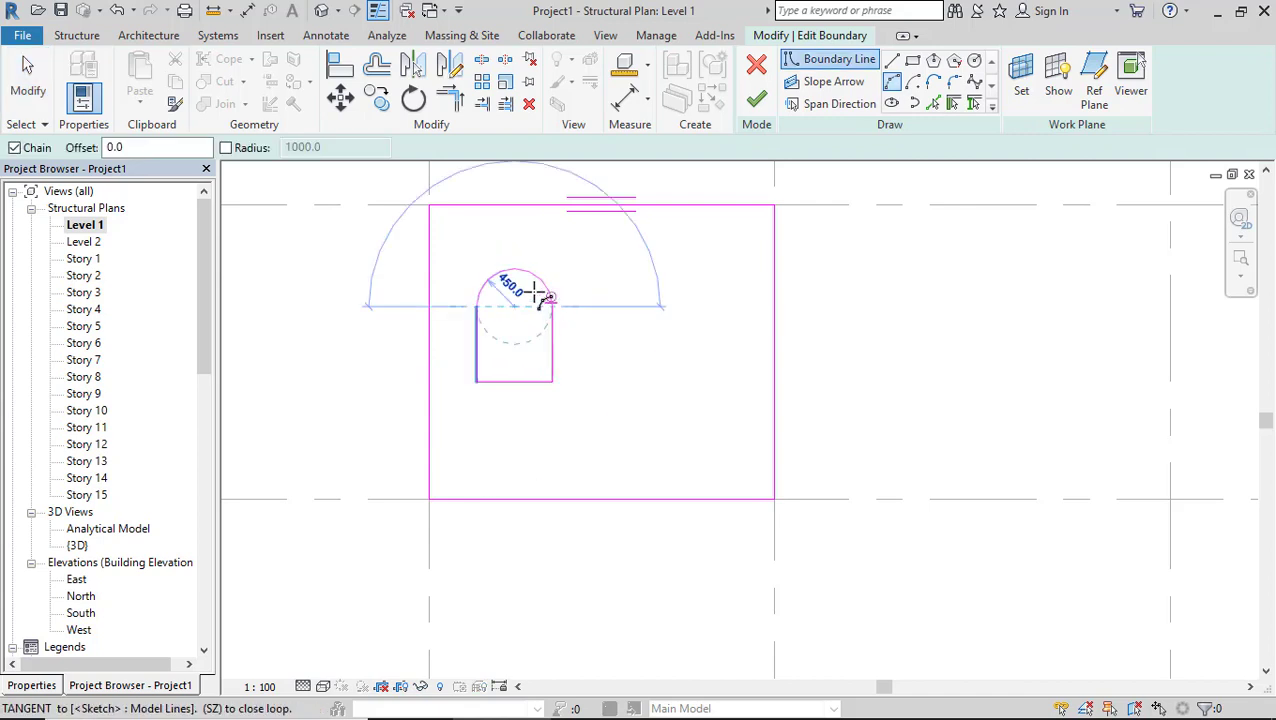
{"action": "left_click", "coordinate": [522, 275]}
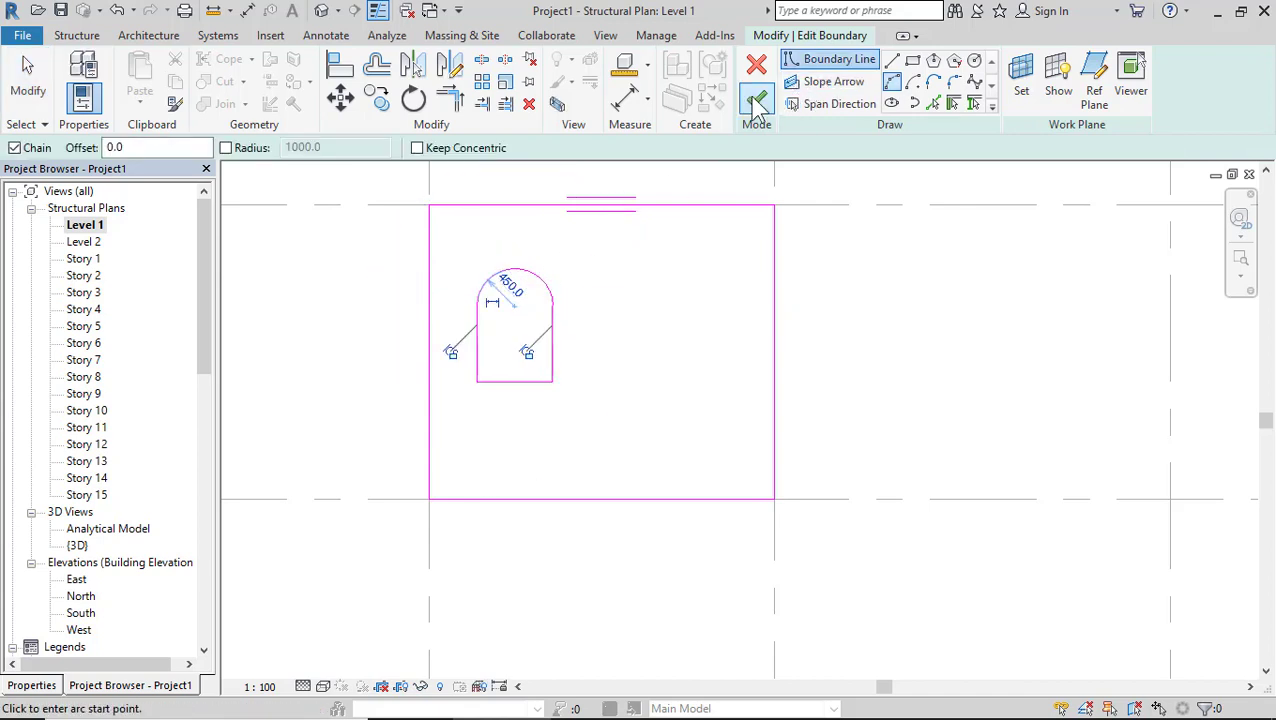
{"action": "left_click", "coordinate": [756, 98]}
{"action": "left_click", "coordinate": [362, 314]}
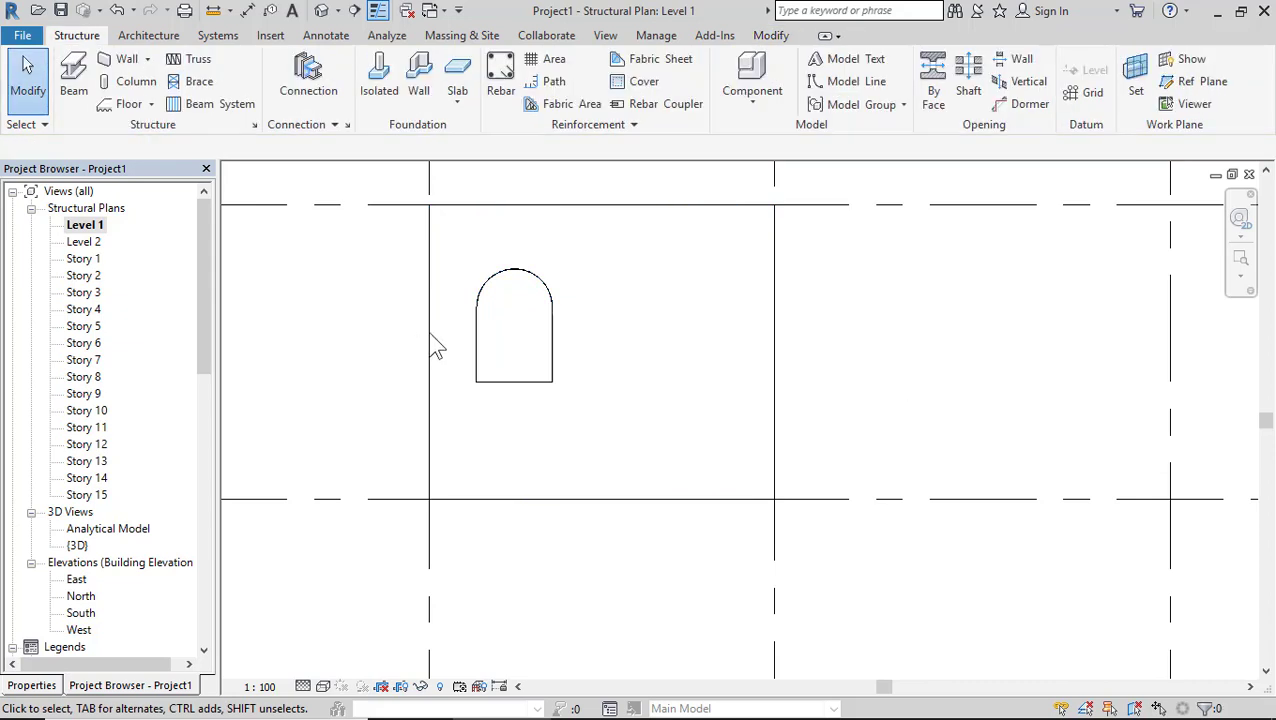
{"action": "scroll", "coordinate": [433, 340], "scroll_direction": "up", "scroll_amount": 3}
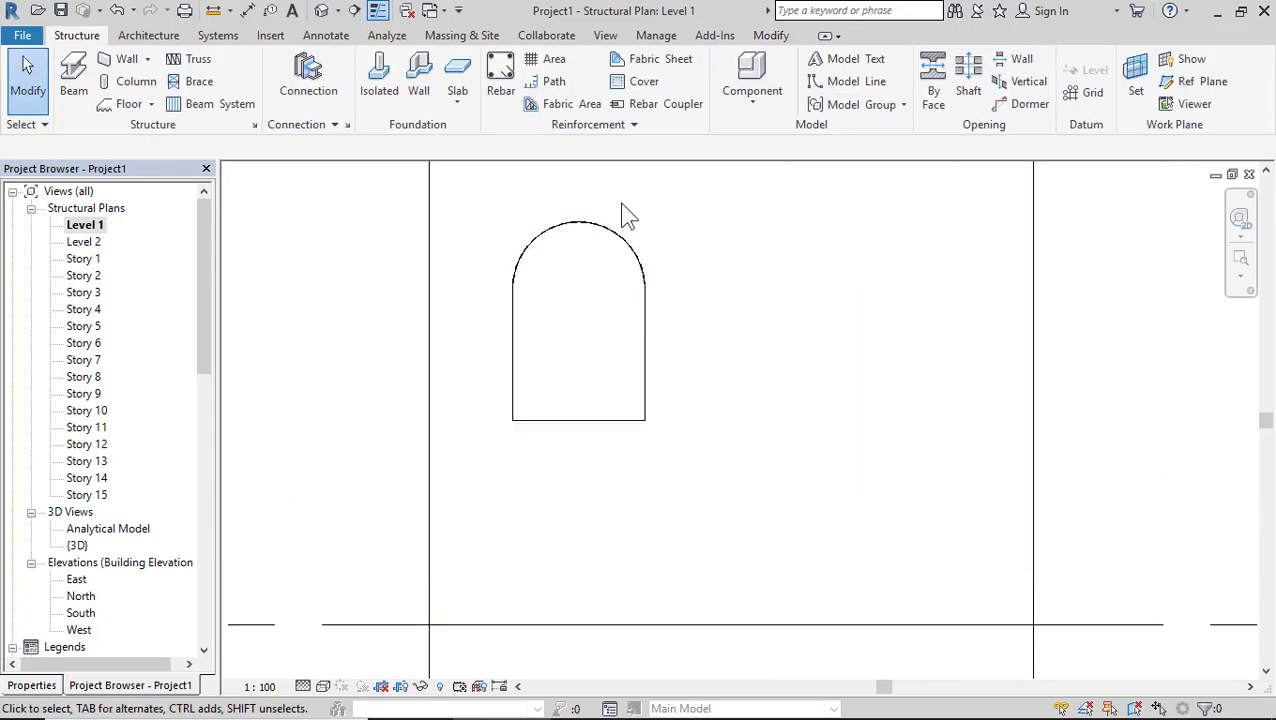
Window-select the arched opening's boundary lines in the floor sketch, delete them and finish
{"action": "scroll", "coordinate": [395, 320], "scroll_direction": "down", "scroll_amount": 2}
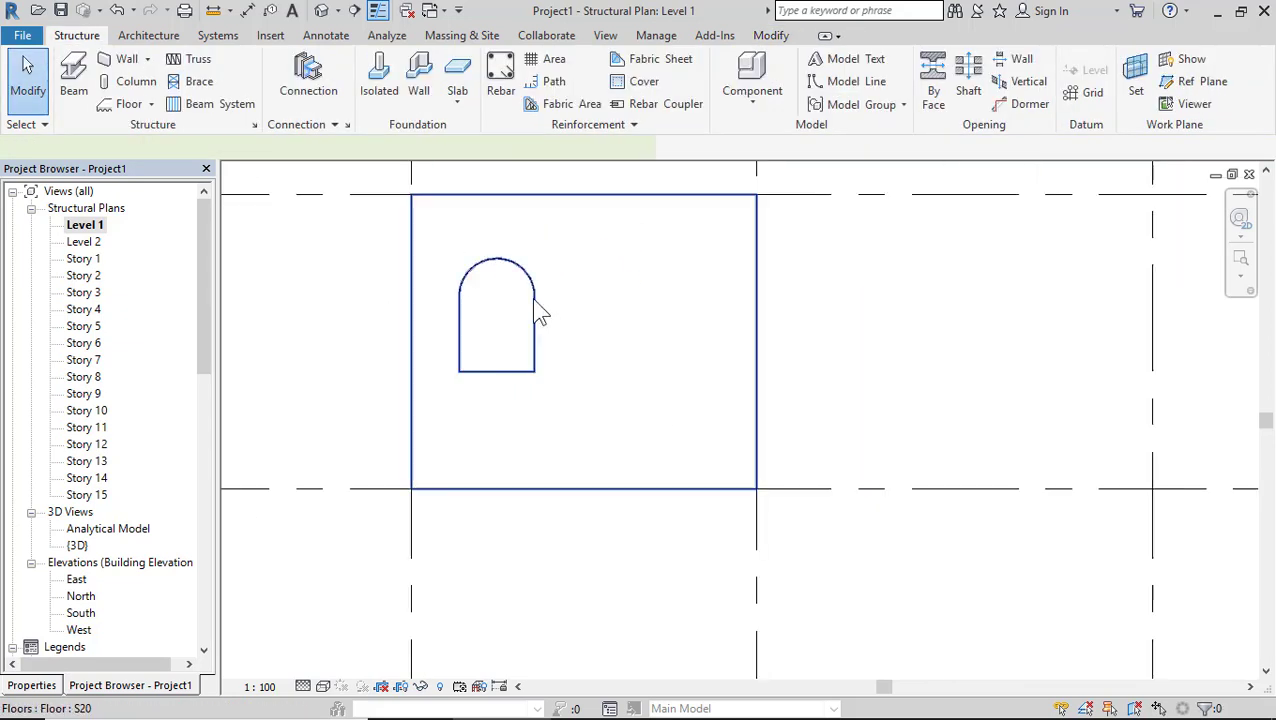
{"action": "double_click", "coordinate": [537, 316]}
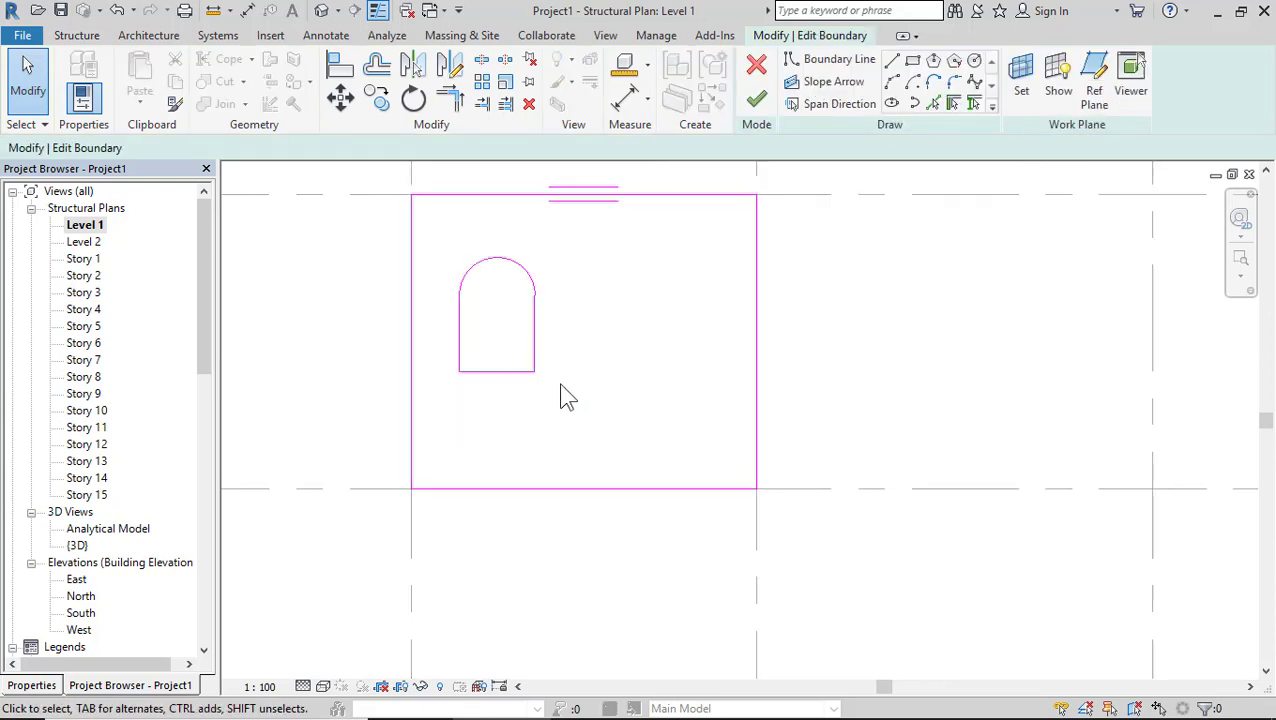
{"action": "left_click_drag", "start_coordinate": [432, 222], "coordinate": [622, 442]}
{"action": "key", "text": "Delete"}
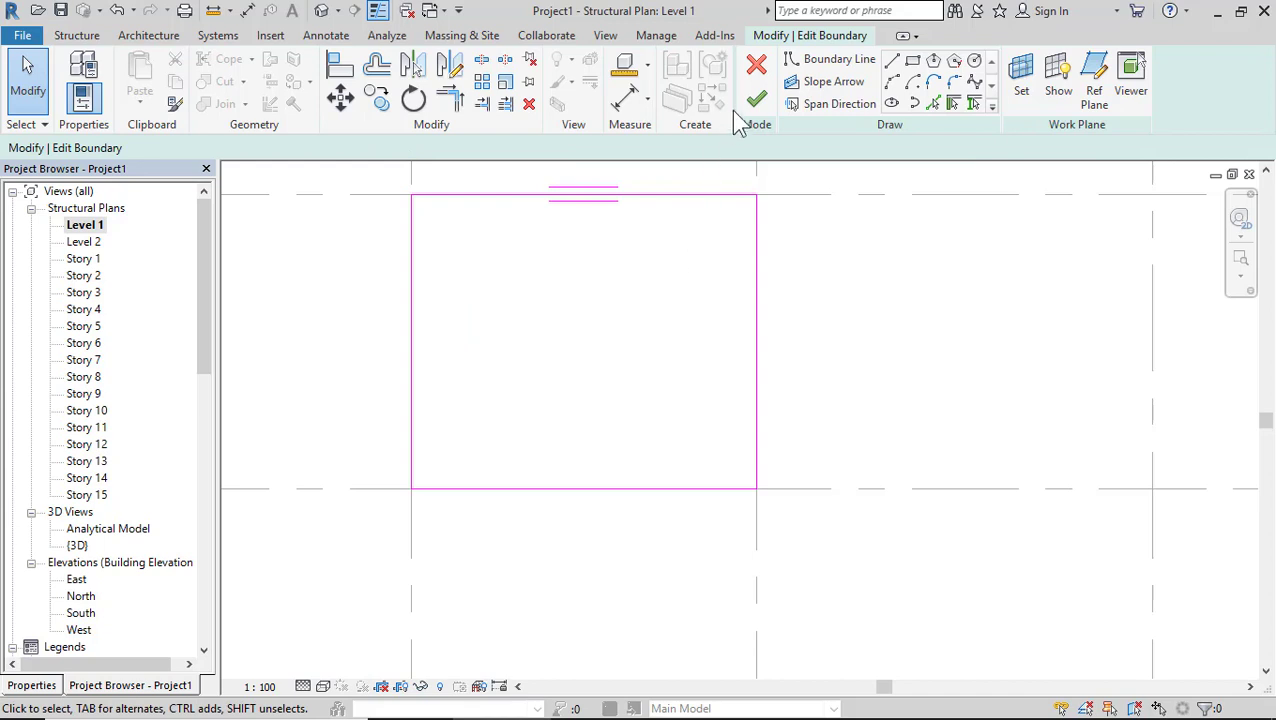
{"action": "left_click", "coordinate": [757, 100]}
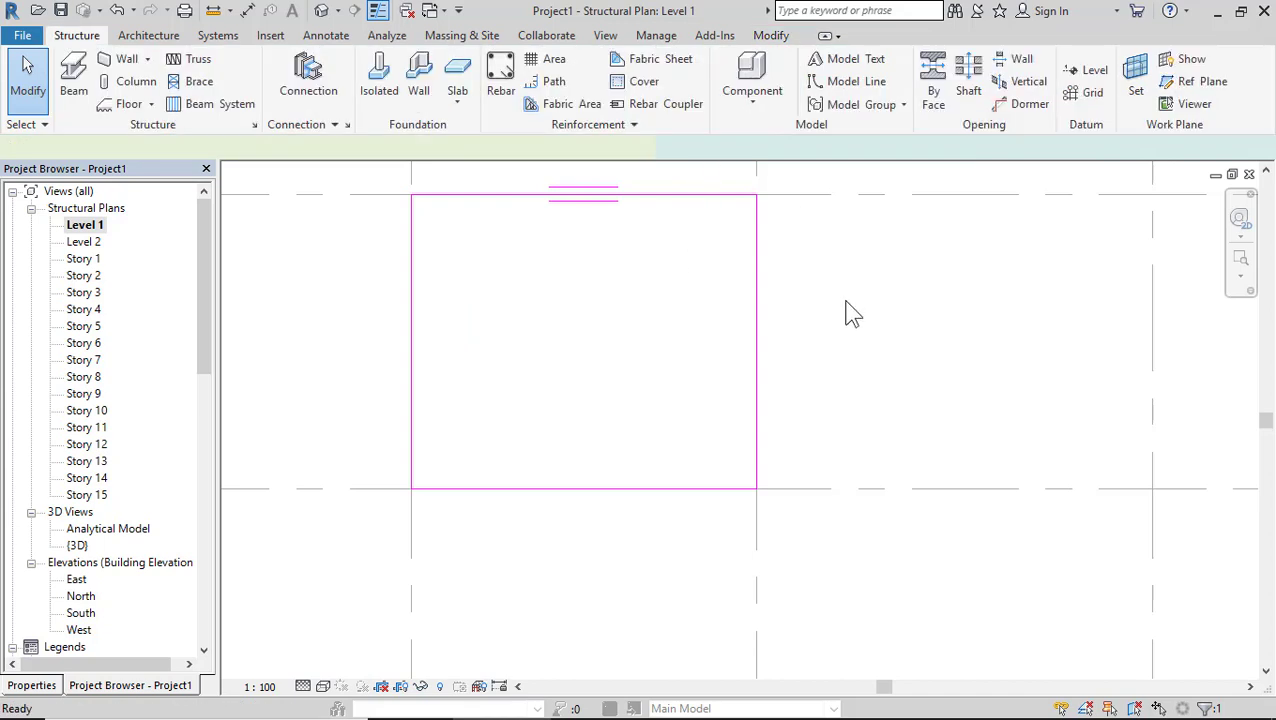
{"action": "left_click", "coordinate": [886, 380]}
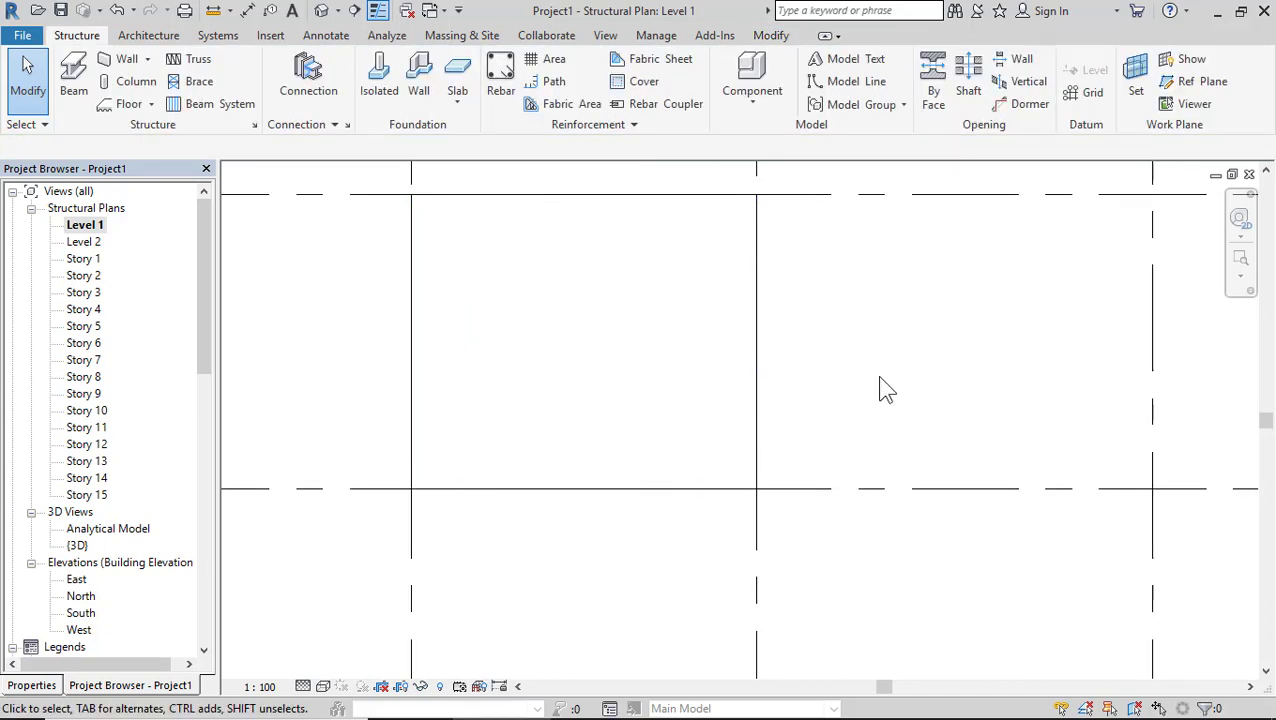
Cut a 900 × 800 By Face rectangular opening through the floor and view it in 3D
{"action": "left_click", "coordinate": [933, 90]}
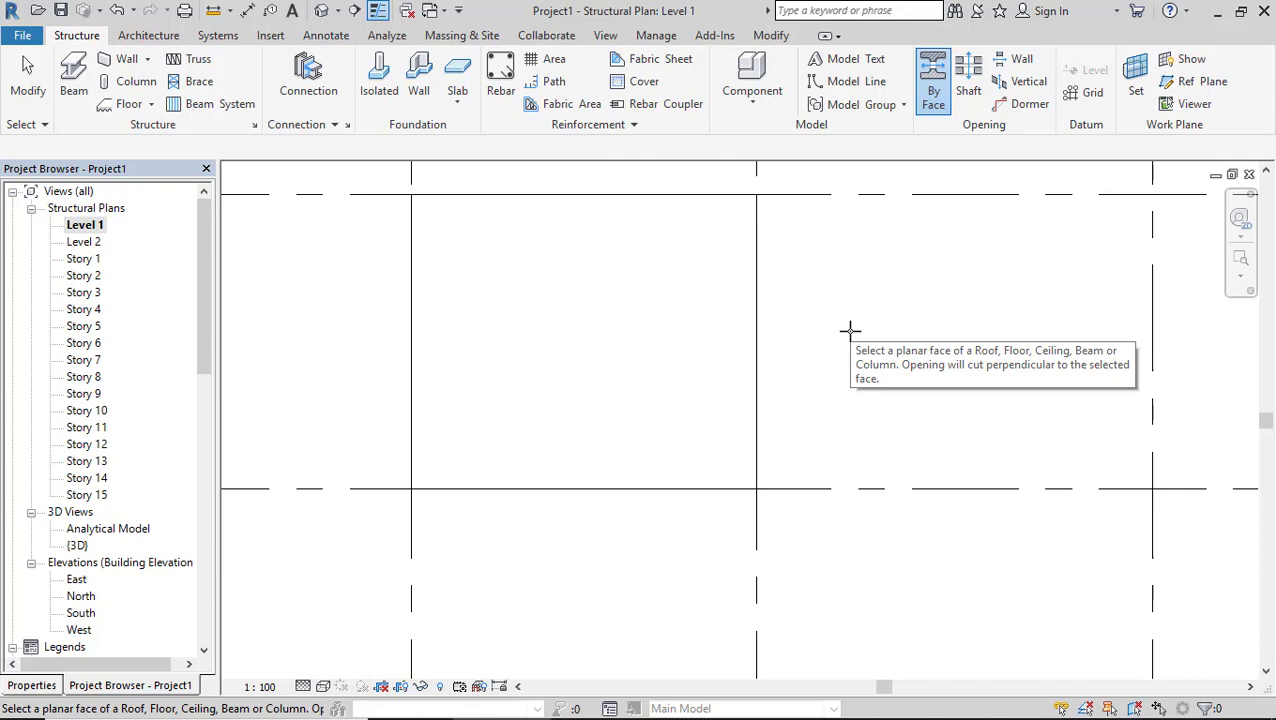
{"action": "left_click", "coordinate": [657, 194]}
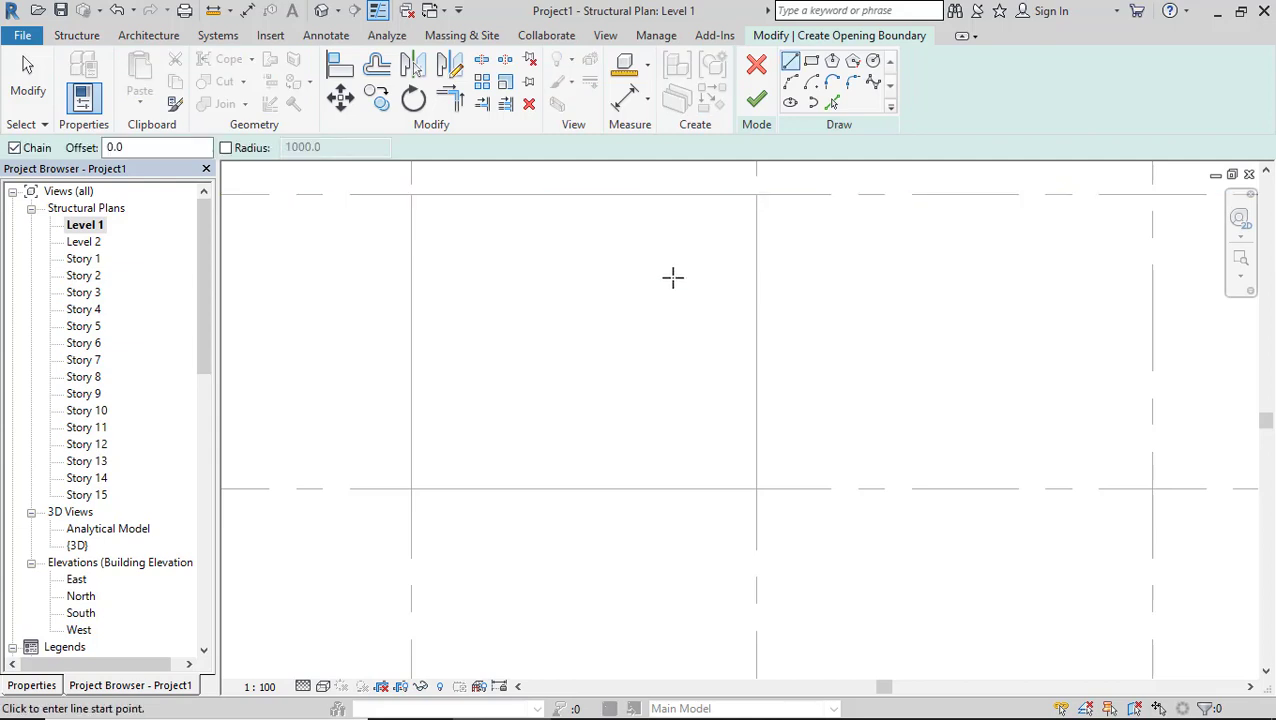
{"action": "left_click", "coordinate": [811, 61]}
{"action": "left_click", "coordinate": [643, 302]}
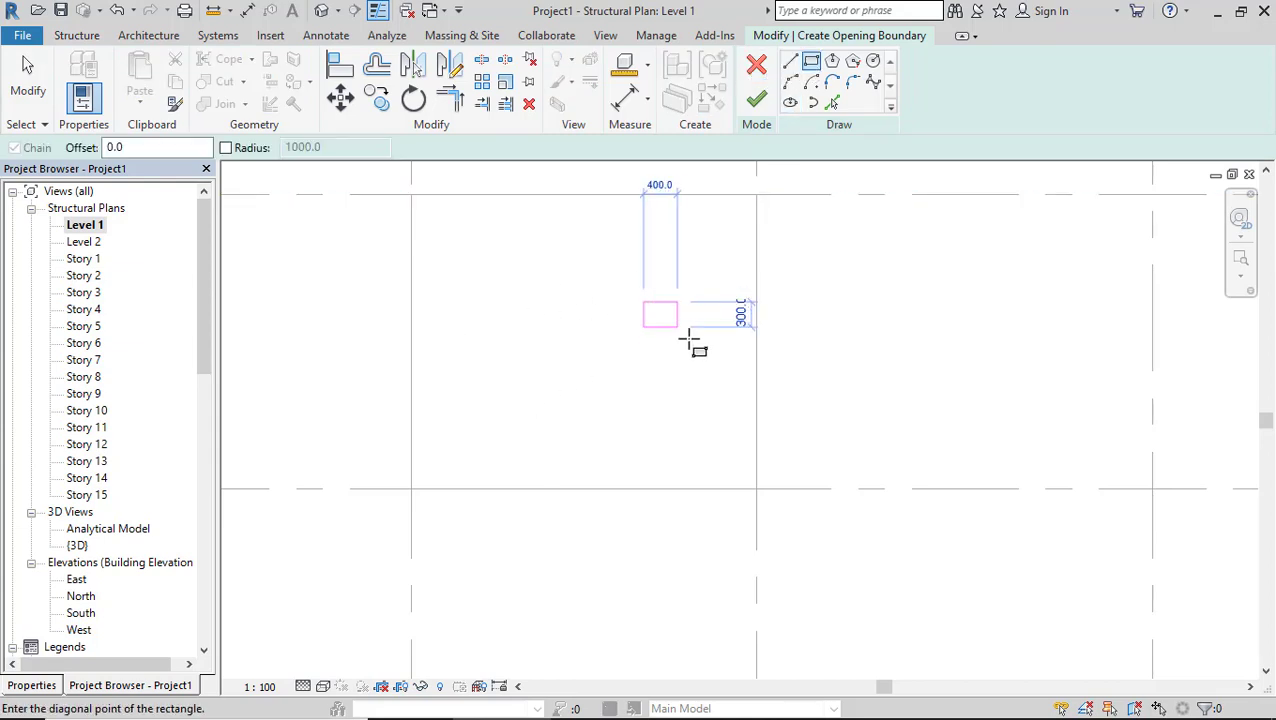
{"action": "left_click", "coordinate": [718, 369]}
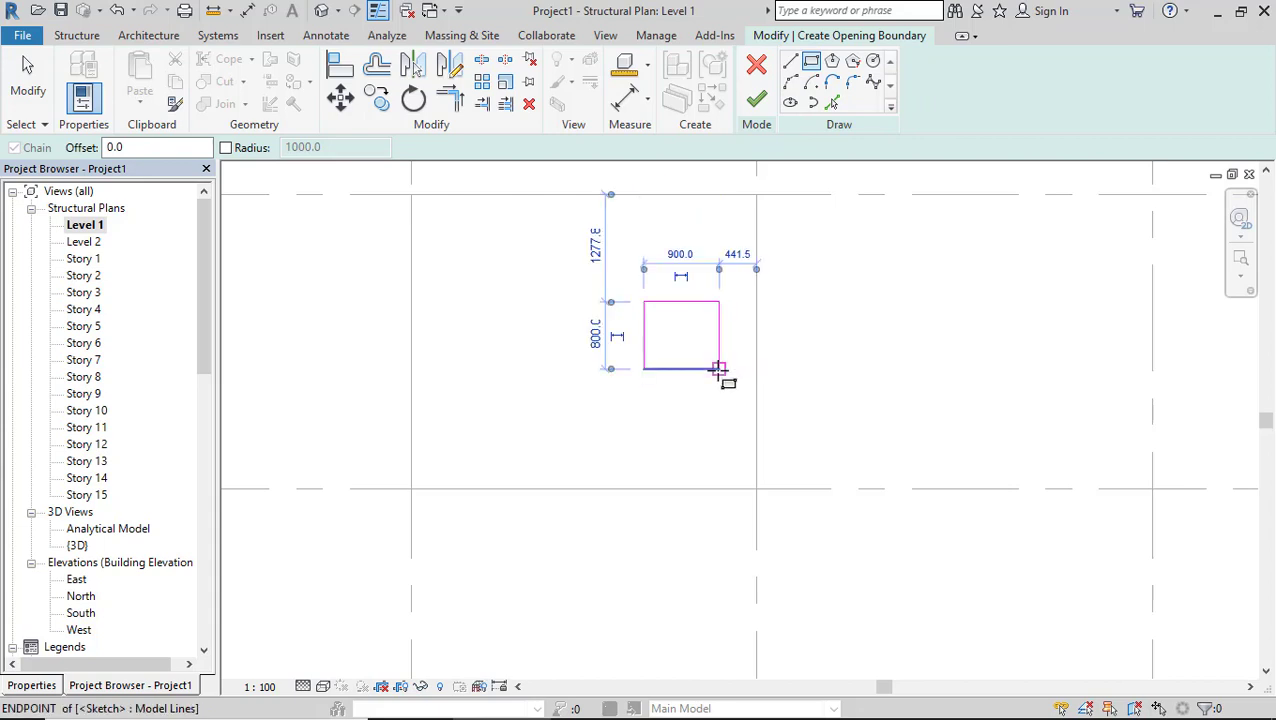
{"action": "left_click", "coordinate": [758, 102]}
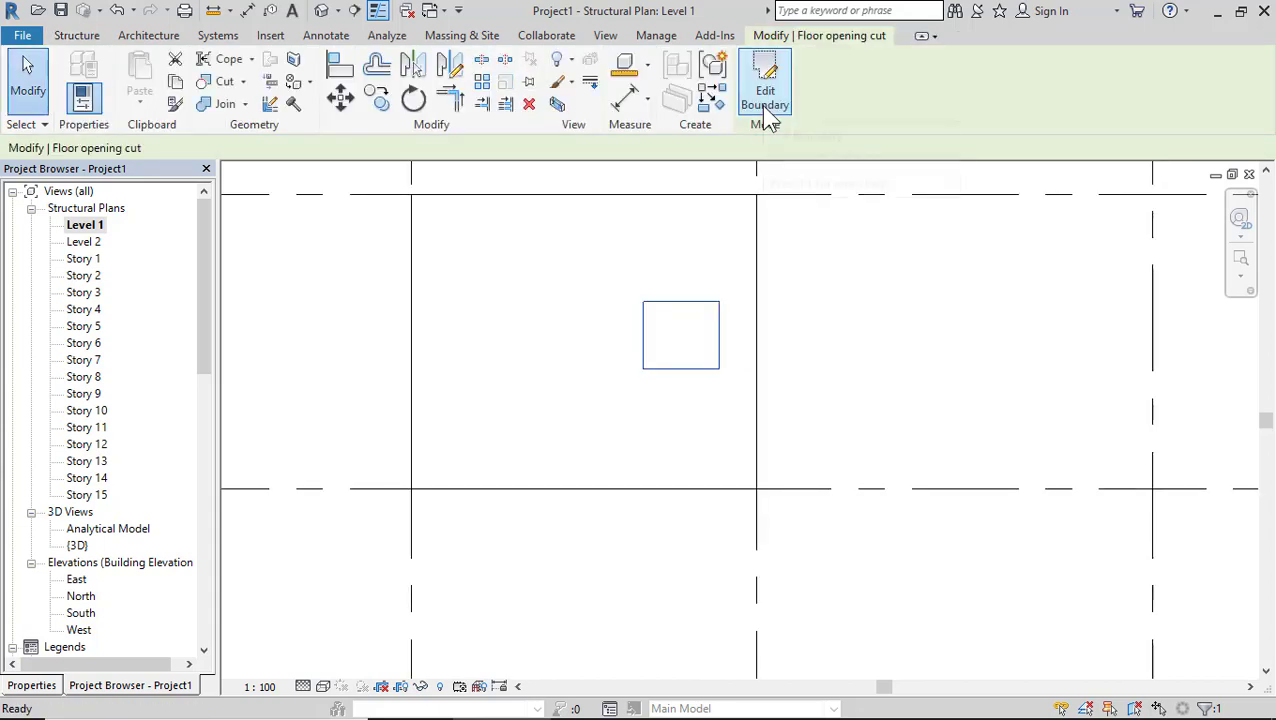
{"action": "left_click", "coordinate": [869, 326]}
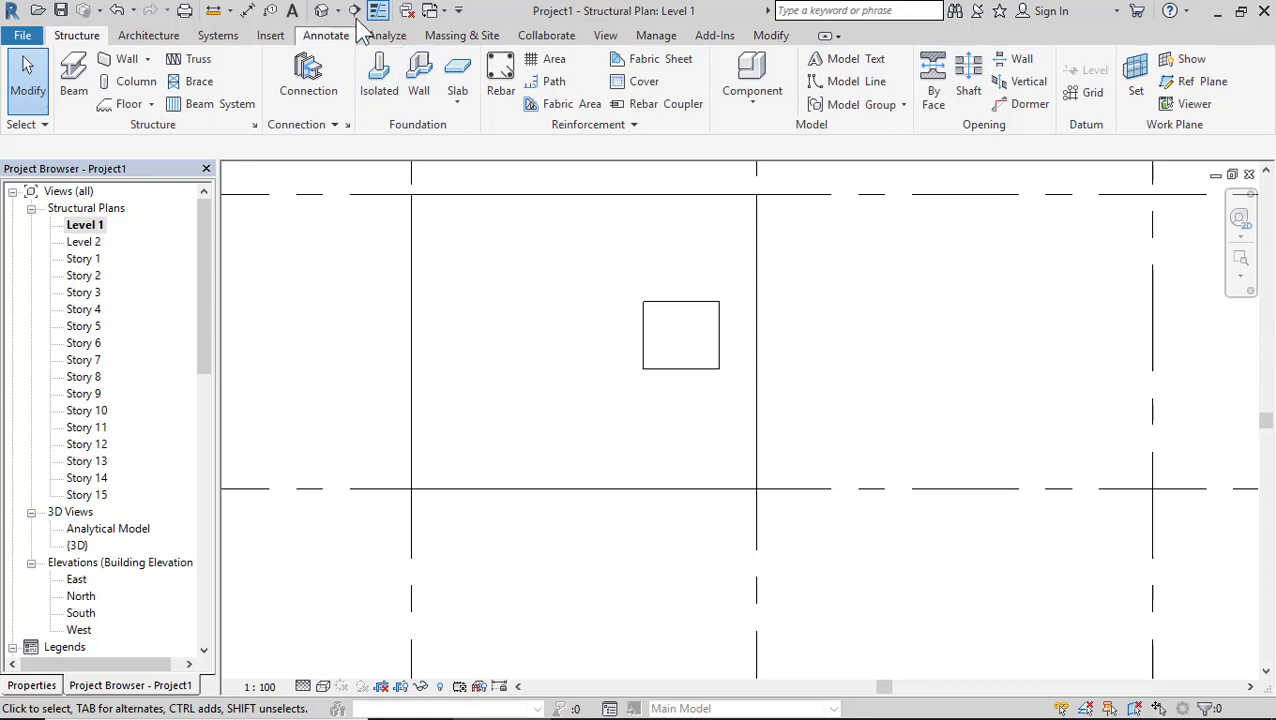
{"action": "left_click", "coordinate": [322, 11]}
On Level 1, open the opening cut's boundary sketch and pick its straight top edge
{"action": "scroll", "coordinate": [791, 542], "scroll_direction": "down", "scroll_amount": 2}
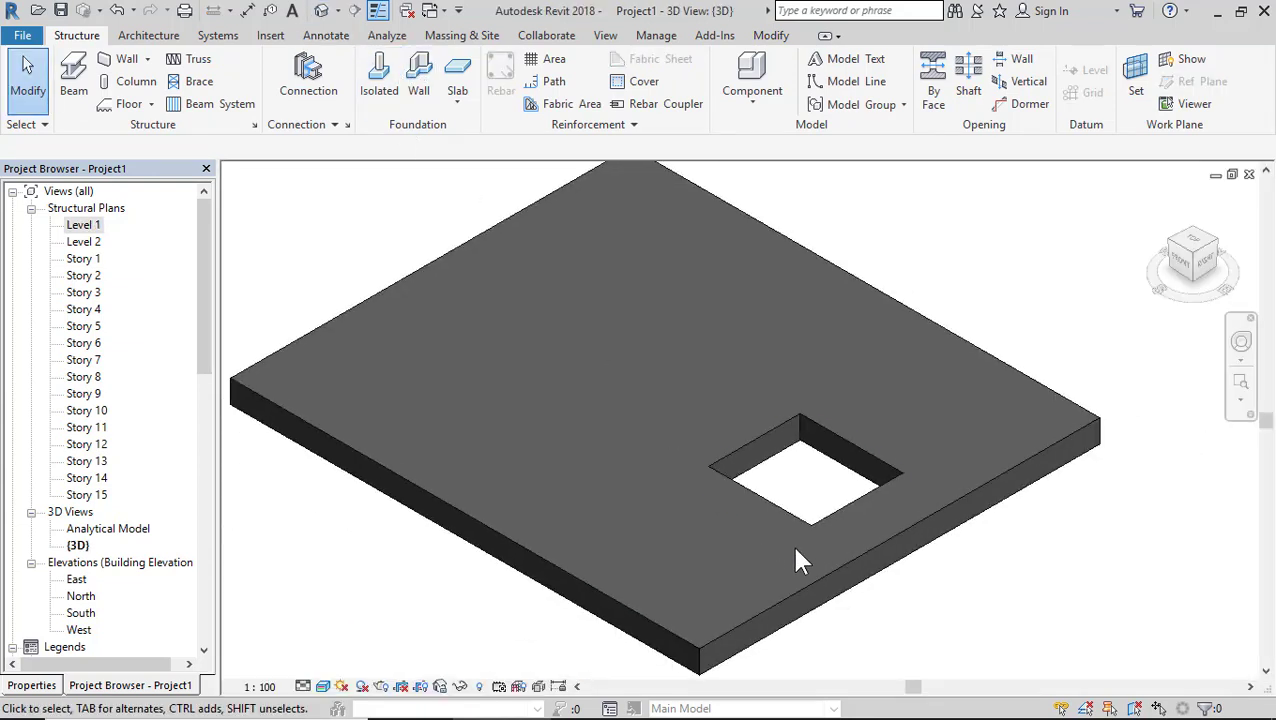
{"action": "scroll", "coordinate": [791, 542], "scroll_direction": "up", "scroll_amount": 5}
{"action": "left_click", "coordinate": [806, 472]}
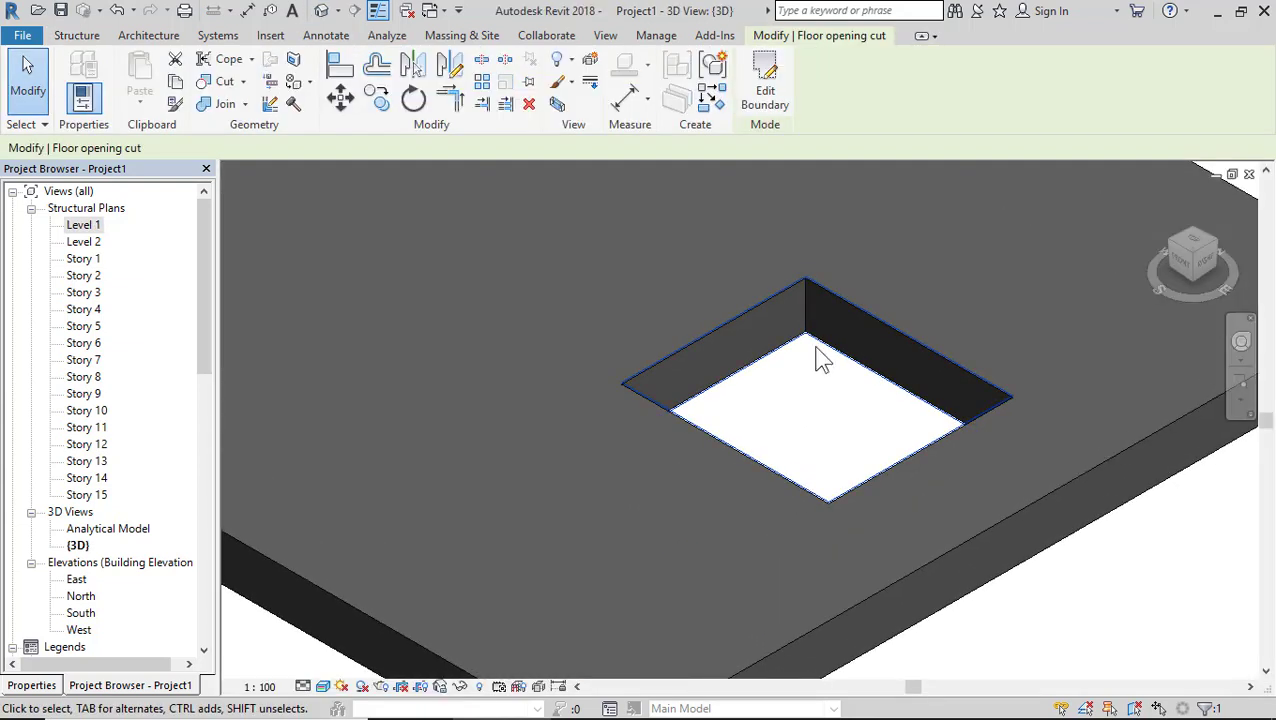
{"action": "double_click", "coordinate": [83, 226]}
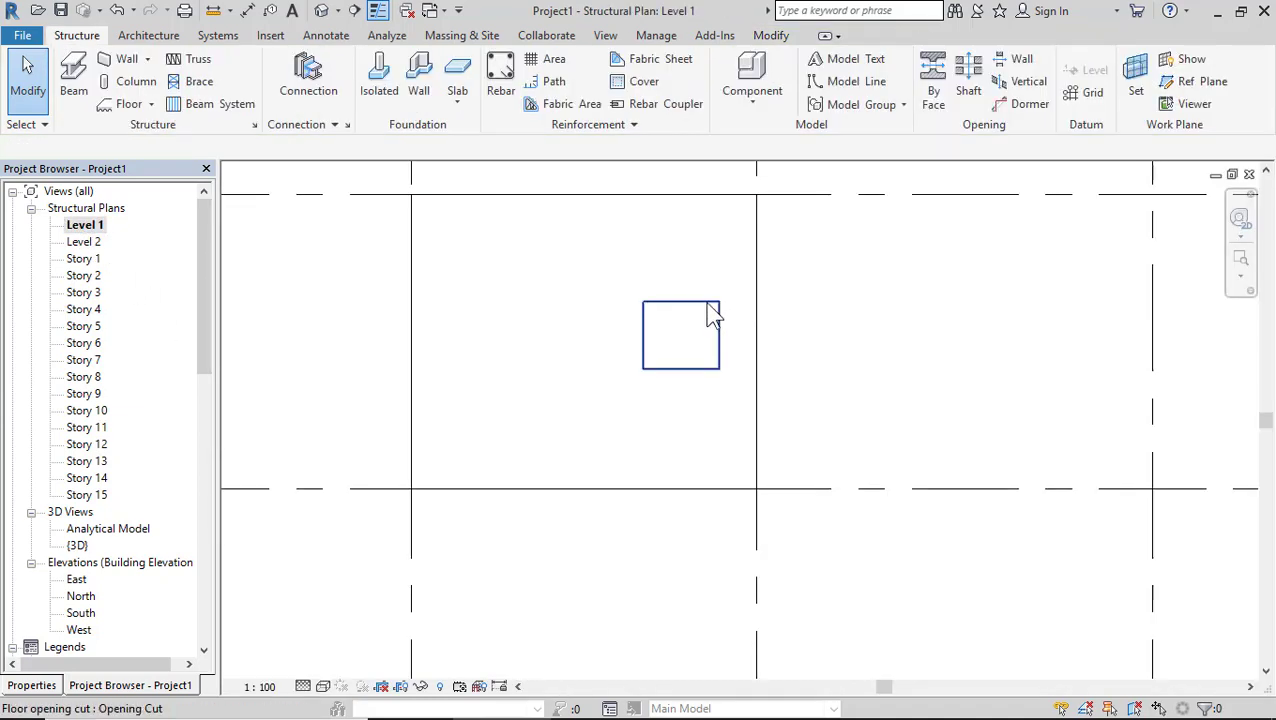
{"action": "left_click", "coordinate": [713, 316]}
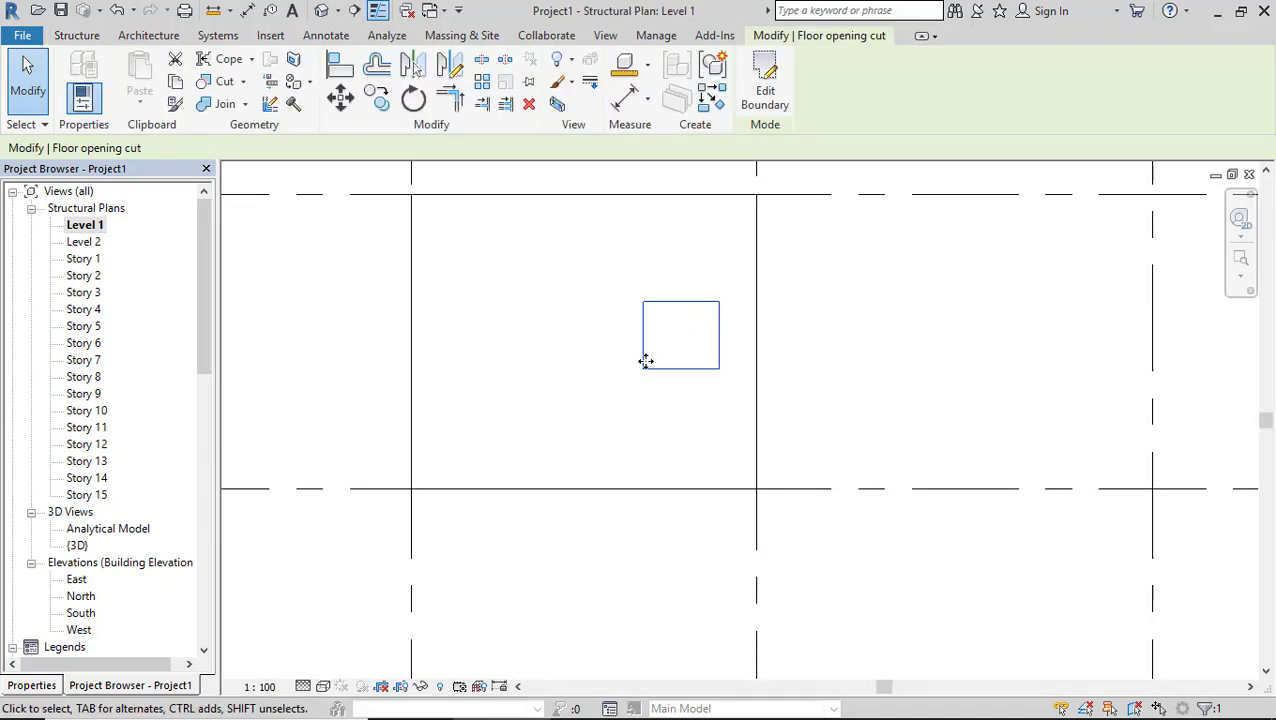
{"action": "left_click", "coordinate": [765, 78]}
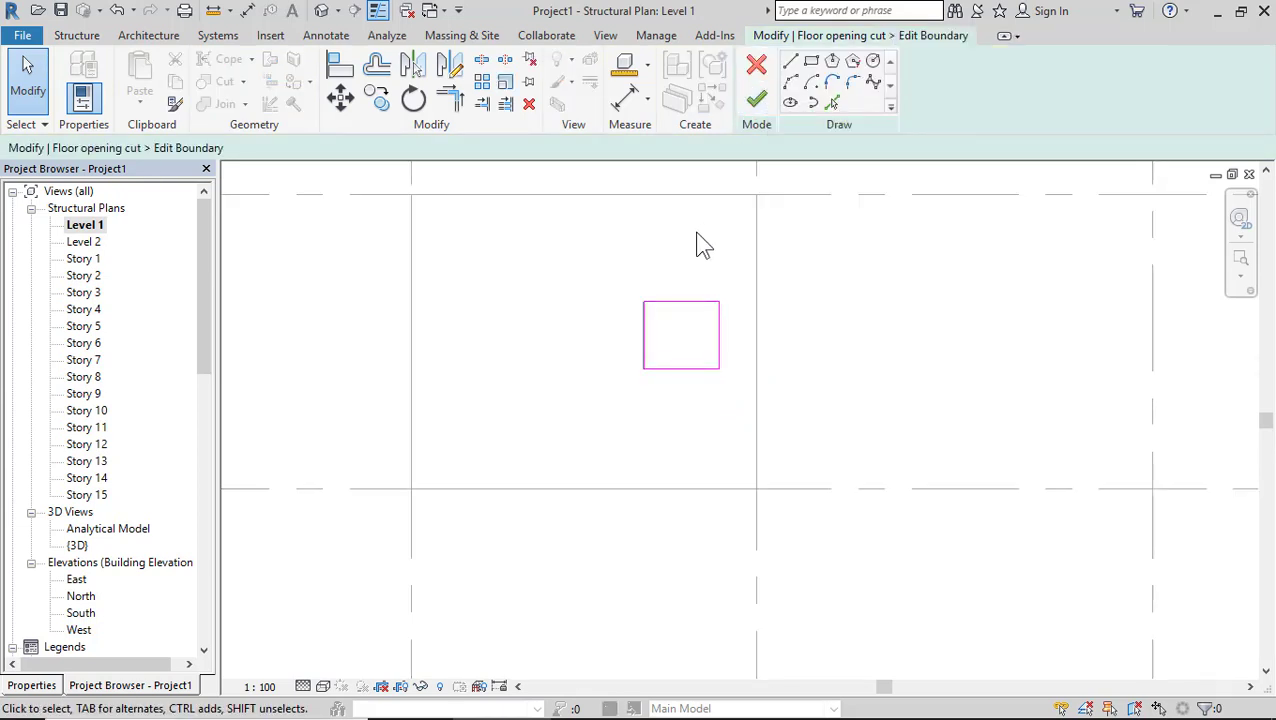
{"action": "left_click", "coordinate": [666, 302]}
{"action": "key", "text": "Escape"}
Replace the top edge with a 450 radius arc between the top corners
{"action": "left_click", "coordinate": [790, 82]}
{"action": "left_click", "coordinate": [643, 301]}
{"action": "left_click", "coordinate": [718, 301]}
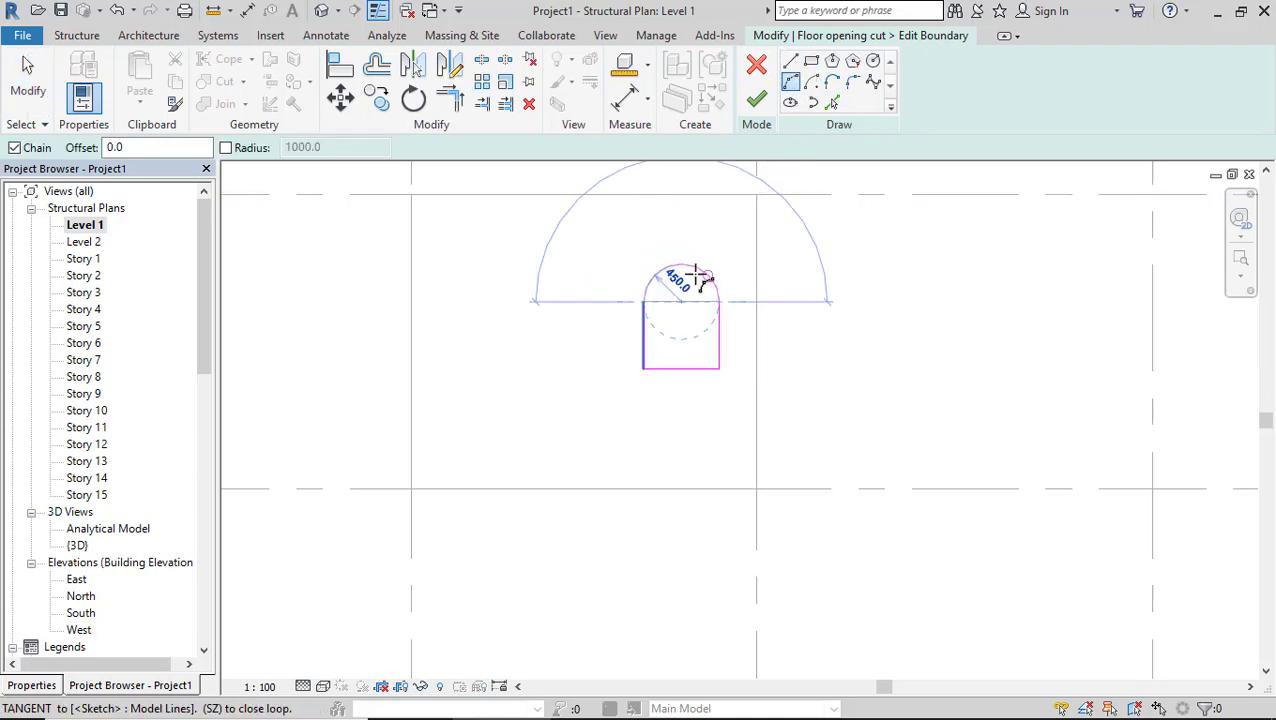
{"action": "left_click", "coordinate": [698, 276]}
{"action": "left_click", "coordinate": [757, 99]}
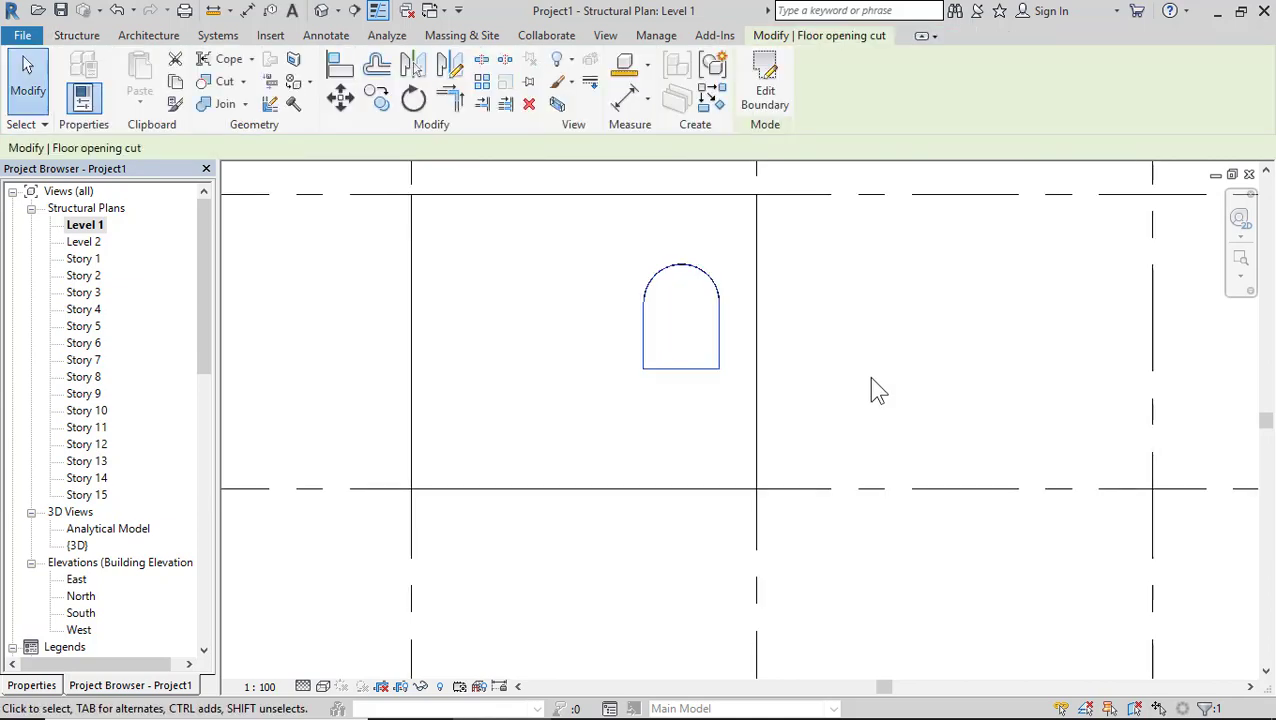
{"action": "left_click", "coordinate": [870, 390]}
Inspect the arched opening cut in 3D, then return to the Level 1 plan
{"action": "left_click", "coordinate": [322, 10]}
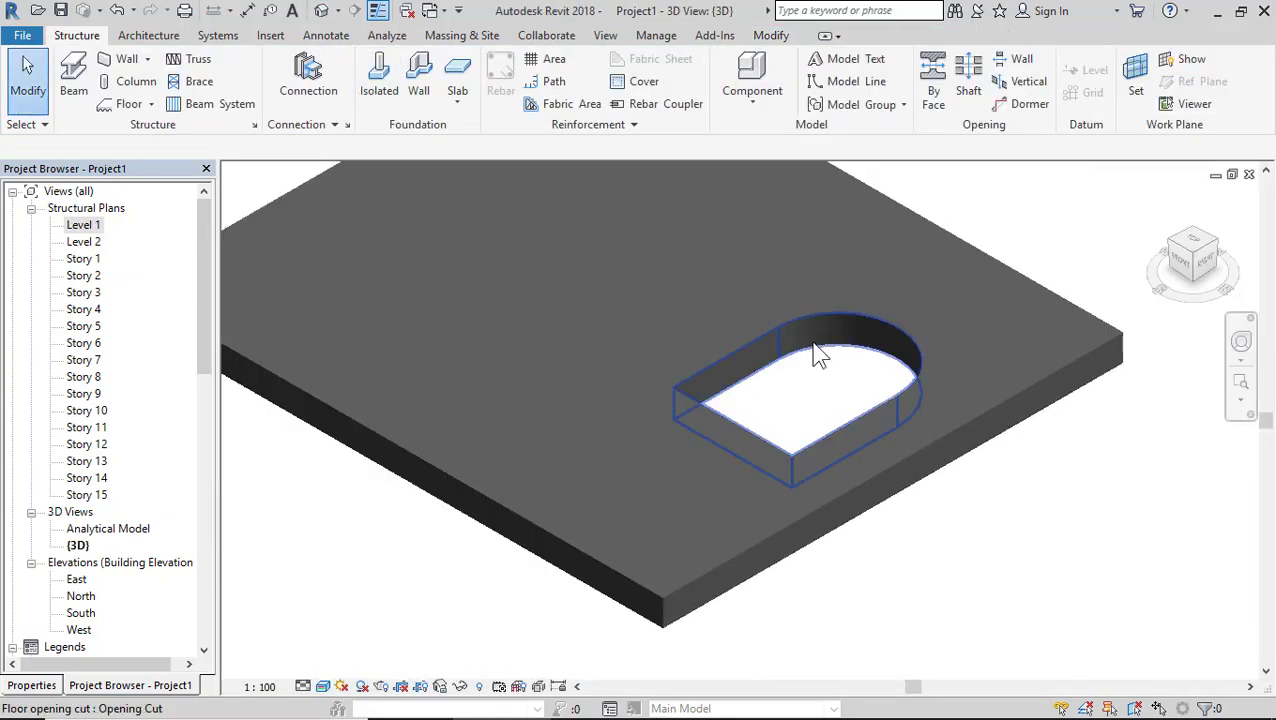
{"action": "left_click", "coordinate": [785, 358]}
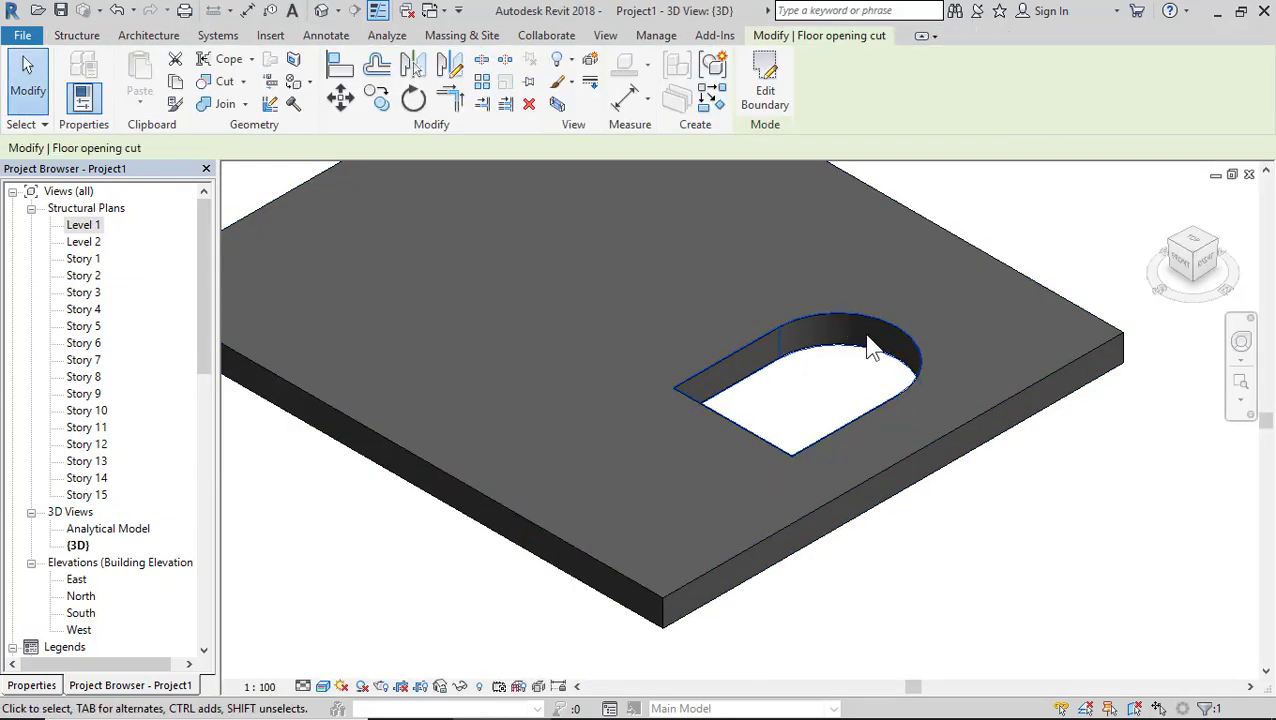
{"action": "double_click", "coordinate": [83, 226]}
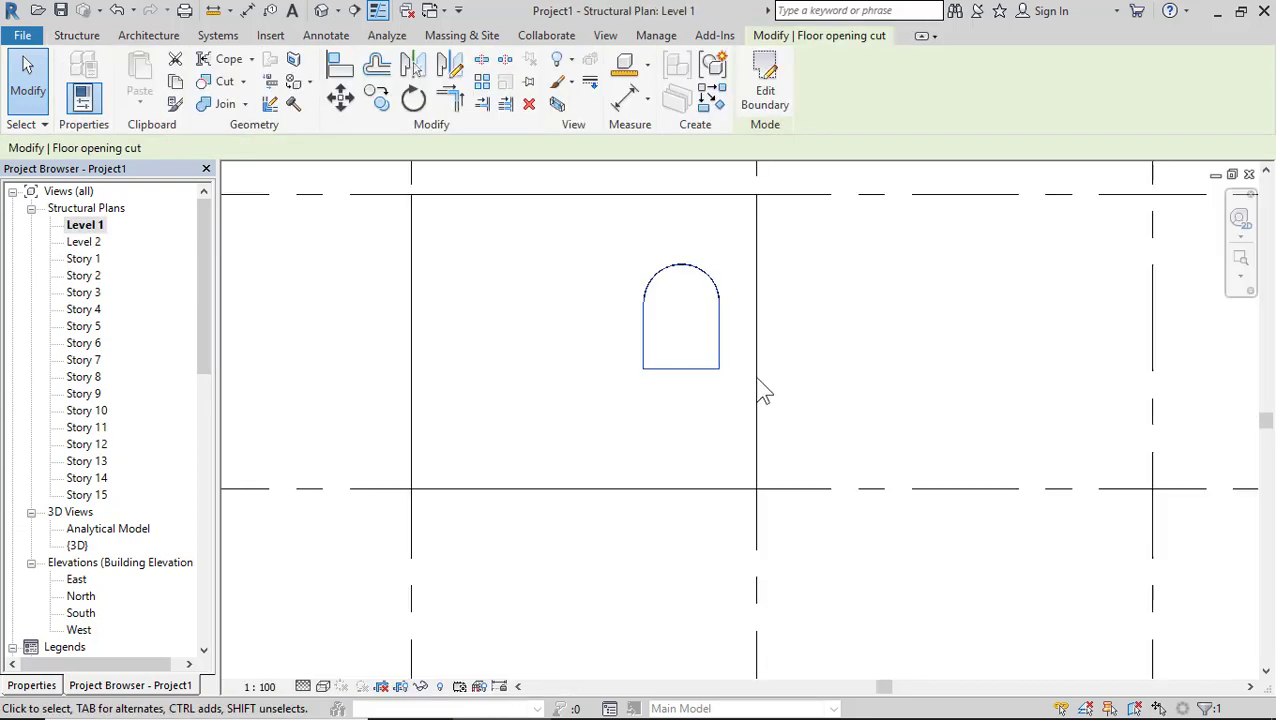
{"action": "left_click", "coordinate": [882, 345]}
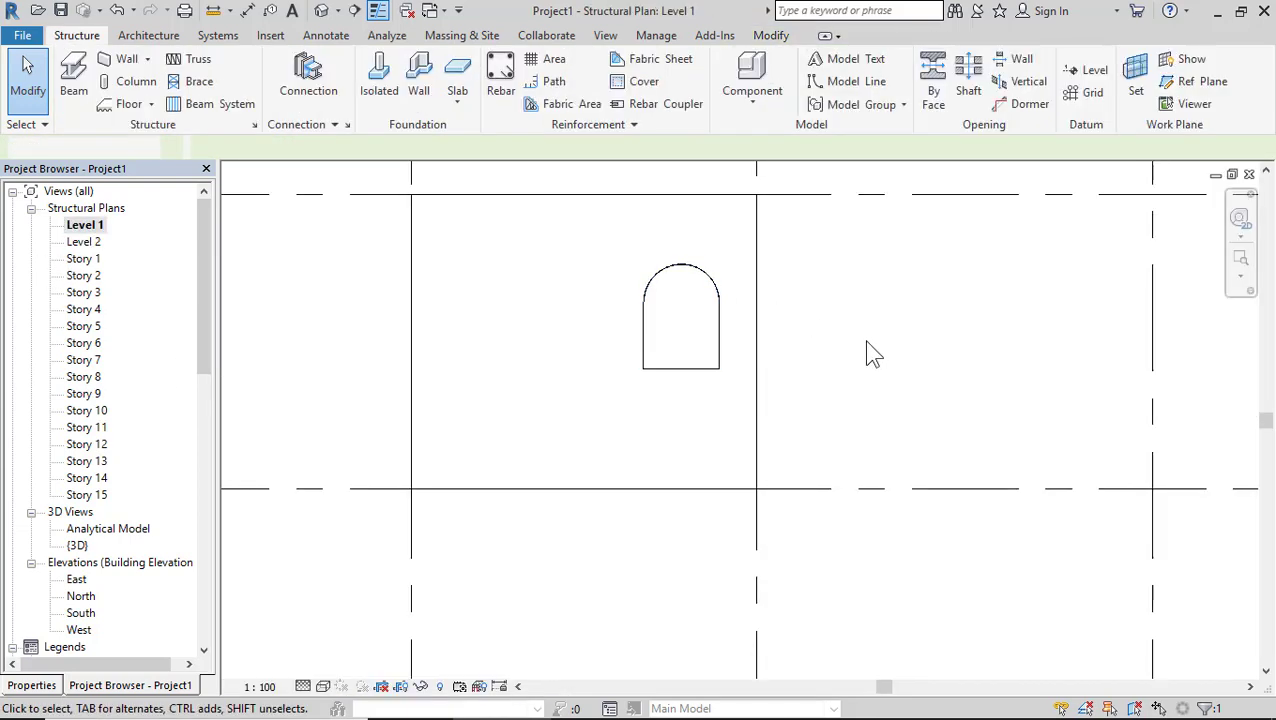
Sketch a 900 × 800 rectangular opening into the floor boundary, then select the arched opening cut
{"action": "left_click", "coordinate": [450, 197]}
{"action": "left_click", "coordinate": [765, 95]}
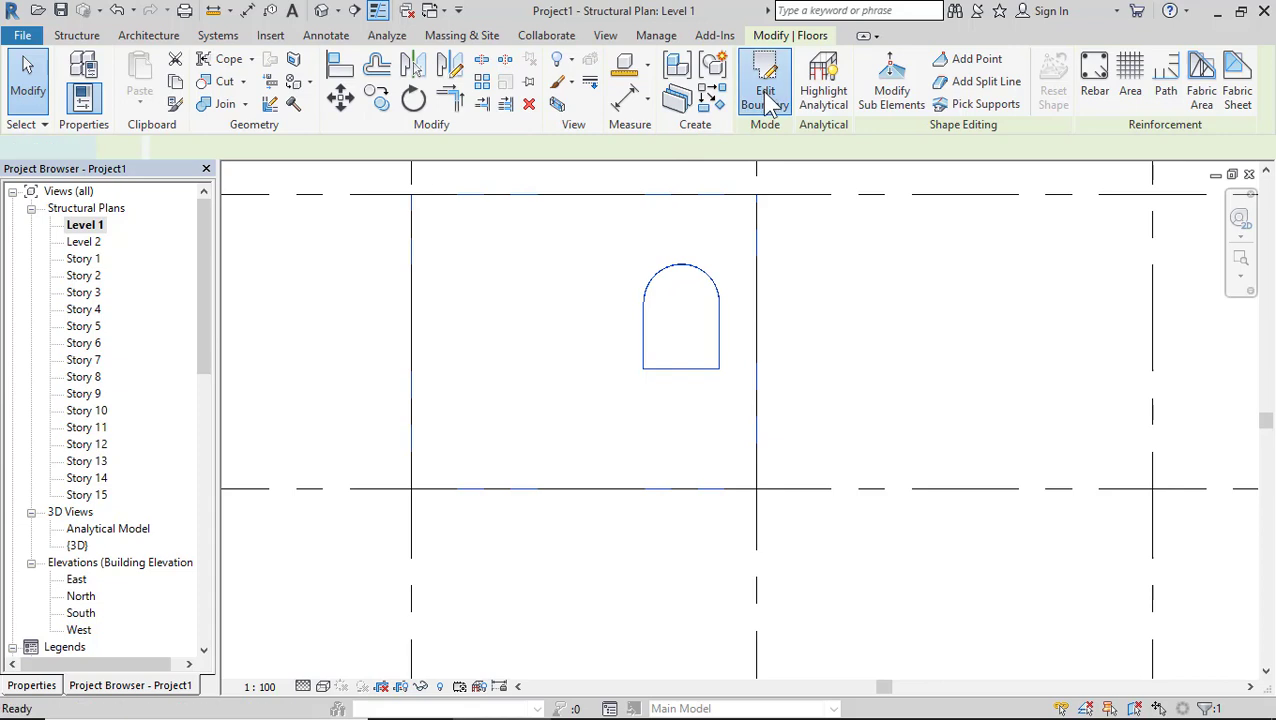
{"action": "left_click", "coordinate": [912, 60]}
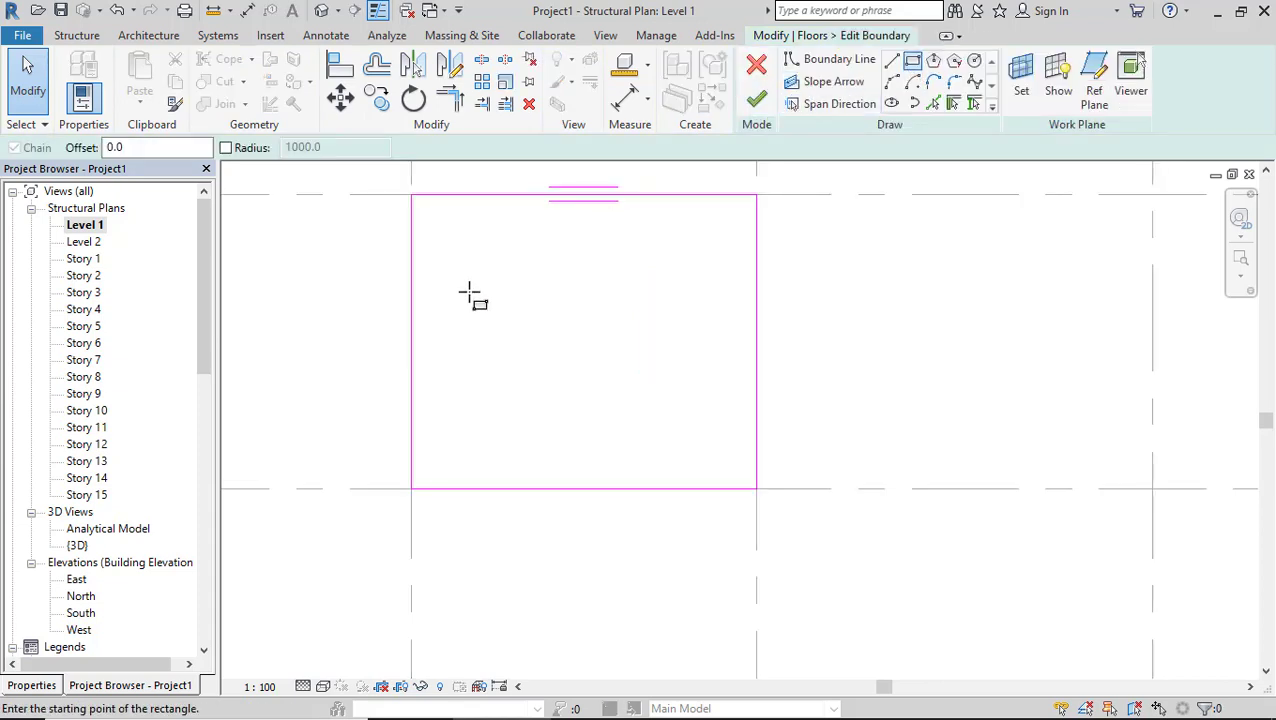
{"action": "left_click", "coordinate": [486, 325]}
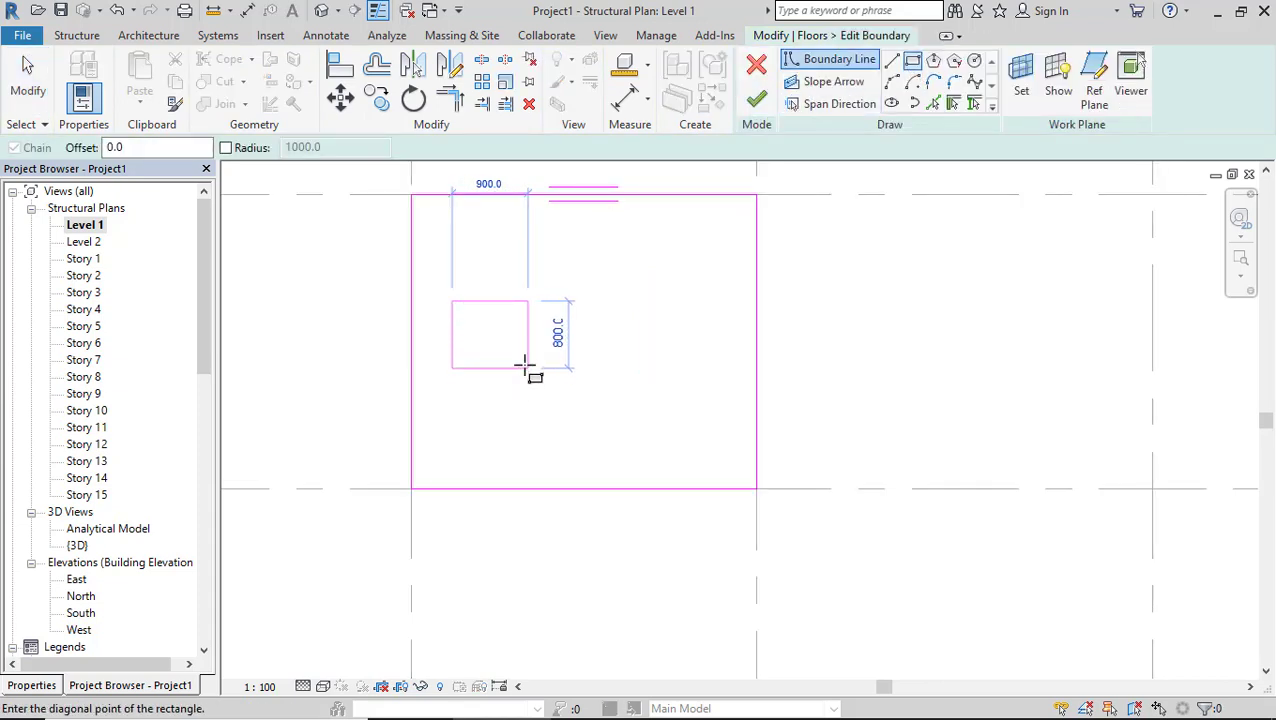
{"action": "left_click", "coordinate": [525, 366]}
{"action": "left_click", "coordinate": [756, 98]}
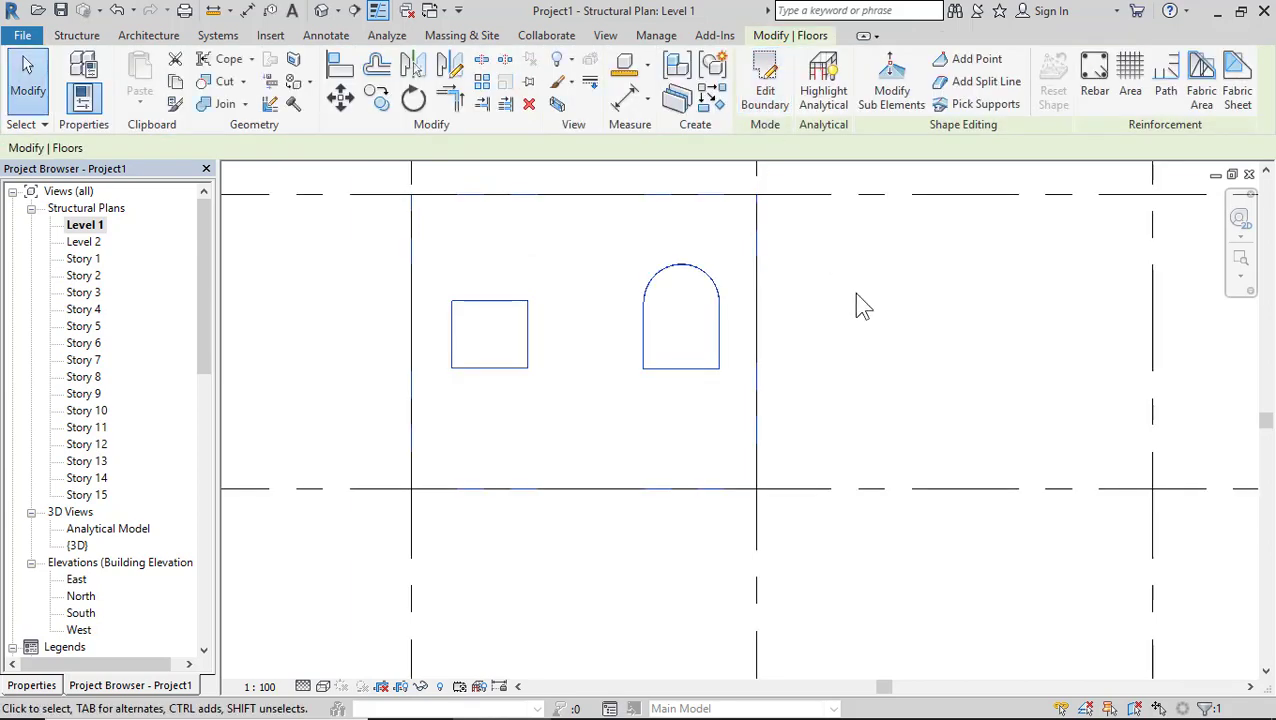
{"action": "left_click", "coordinate": [858, 302]}
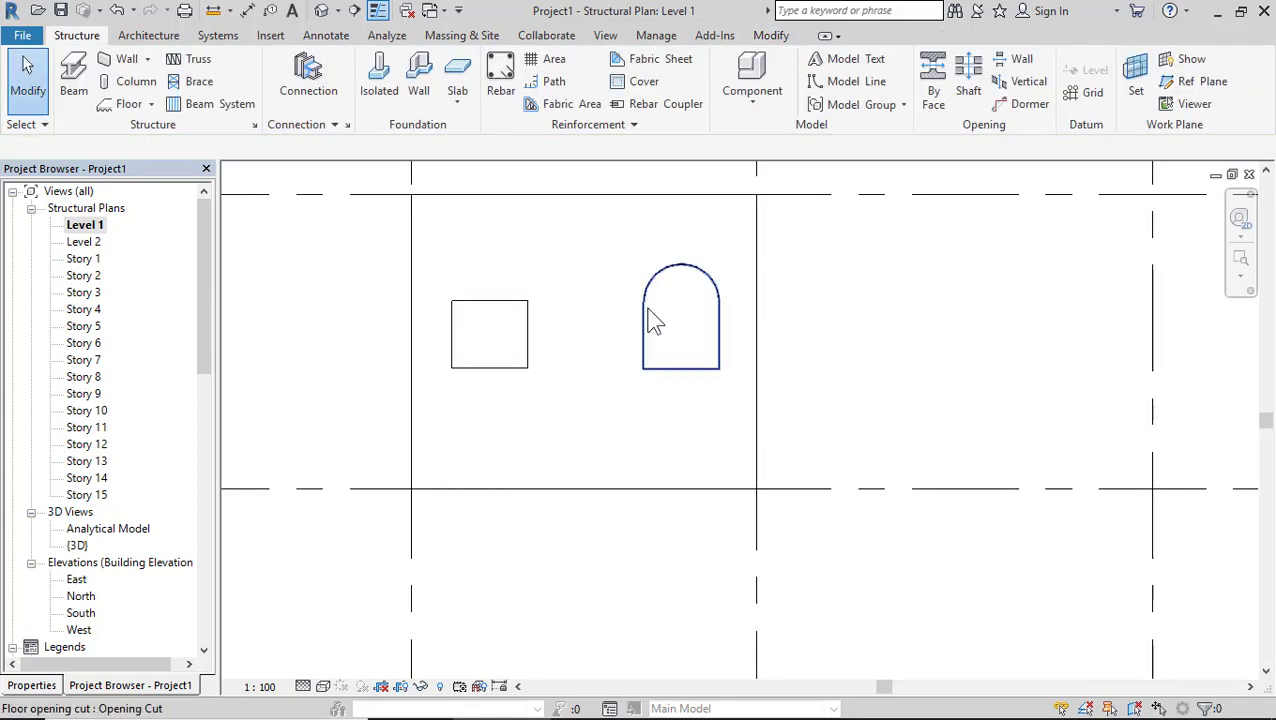
{"action": "left_click", "coordinate": [655, 320]}
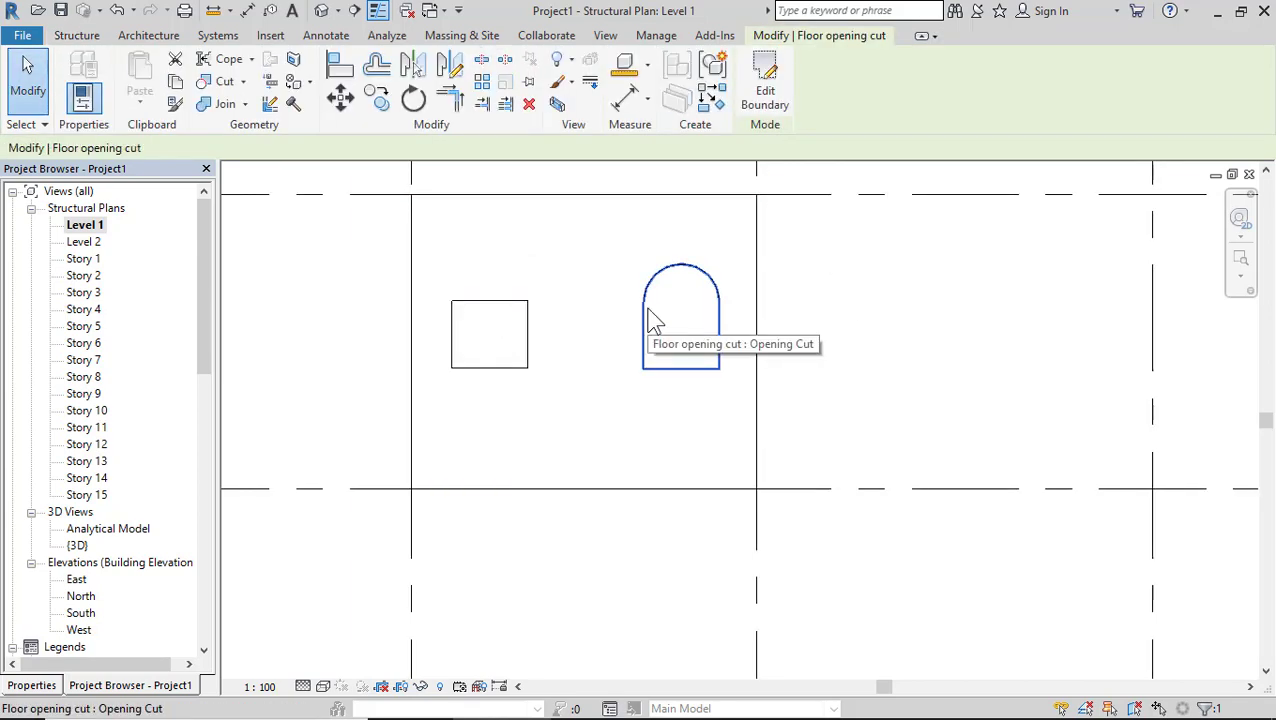
Delete the arched opening and start a face opening on the slab face
{"action": "key", "text": "Delete"}
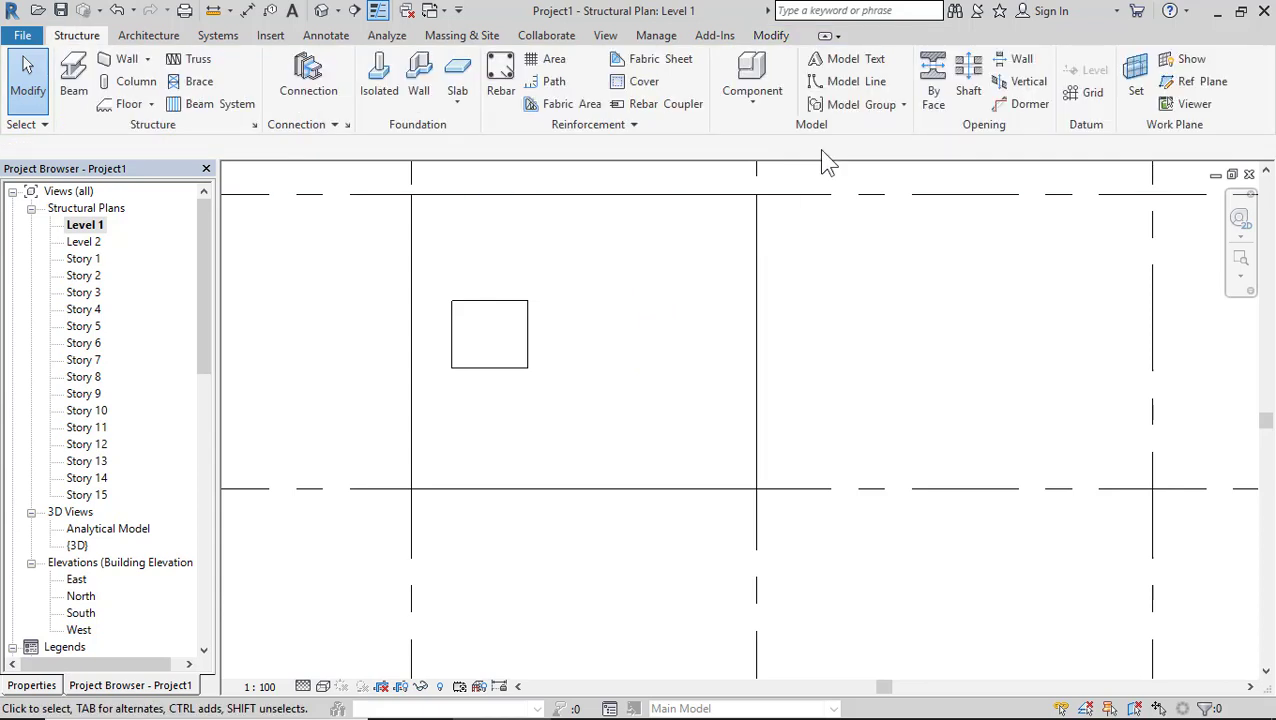
{"action": "left_click", "coordinate": [933, 88]}
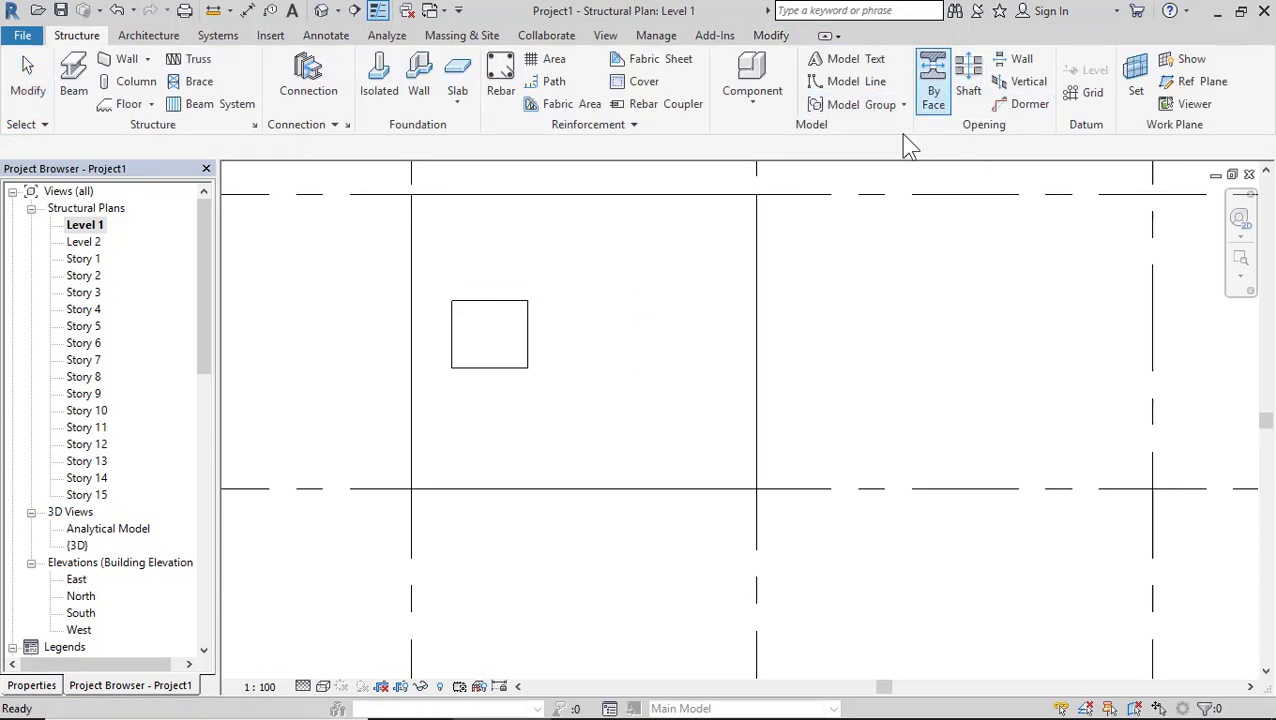
{"action": "left_click", "coordinate": [740, 194]}
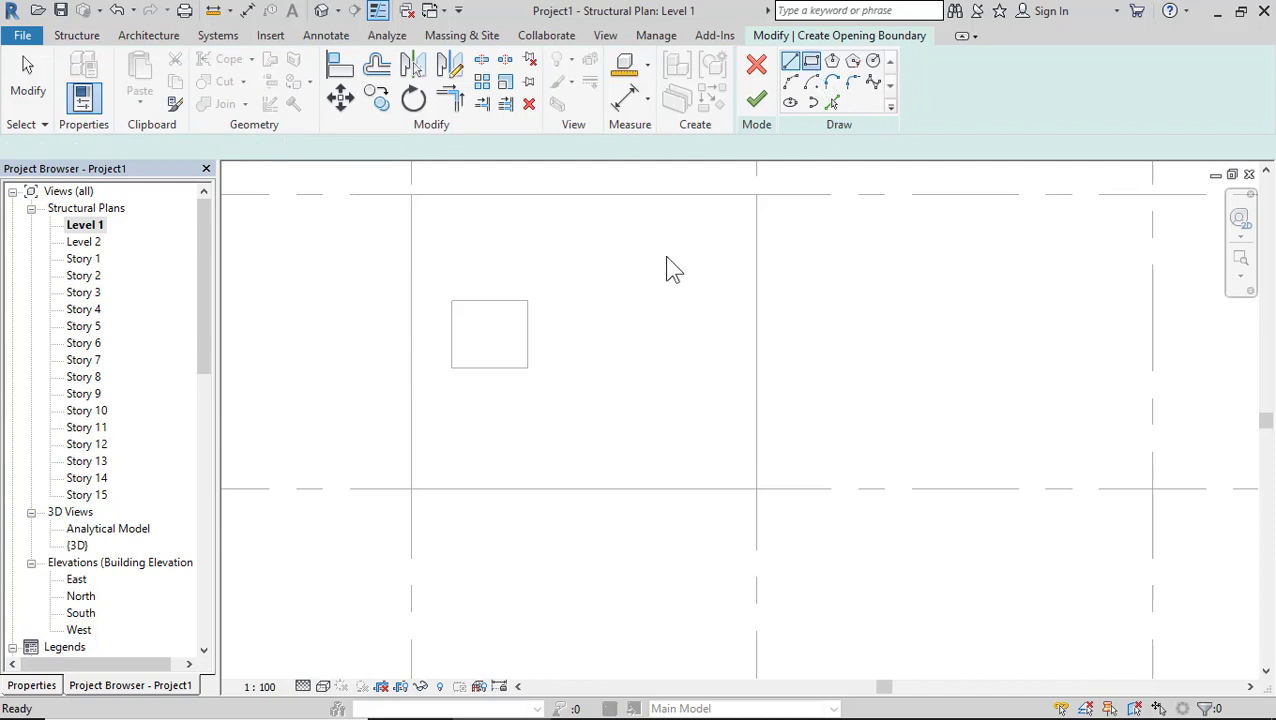
Sketch a 900 × 900 rectangular opening through the slab, finish it, and view it in 3D
{"action": "key", "text": "r"}
{"action": "key", "text": "c"}
{"action": "left_click", "coordinate": [638, 297]}
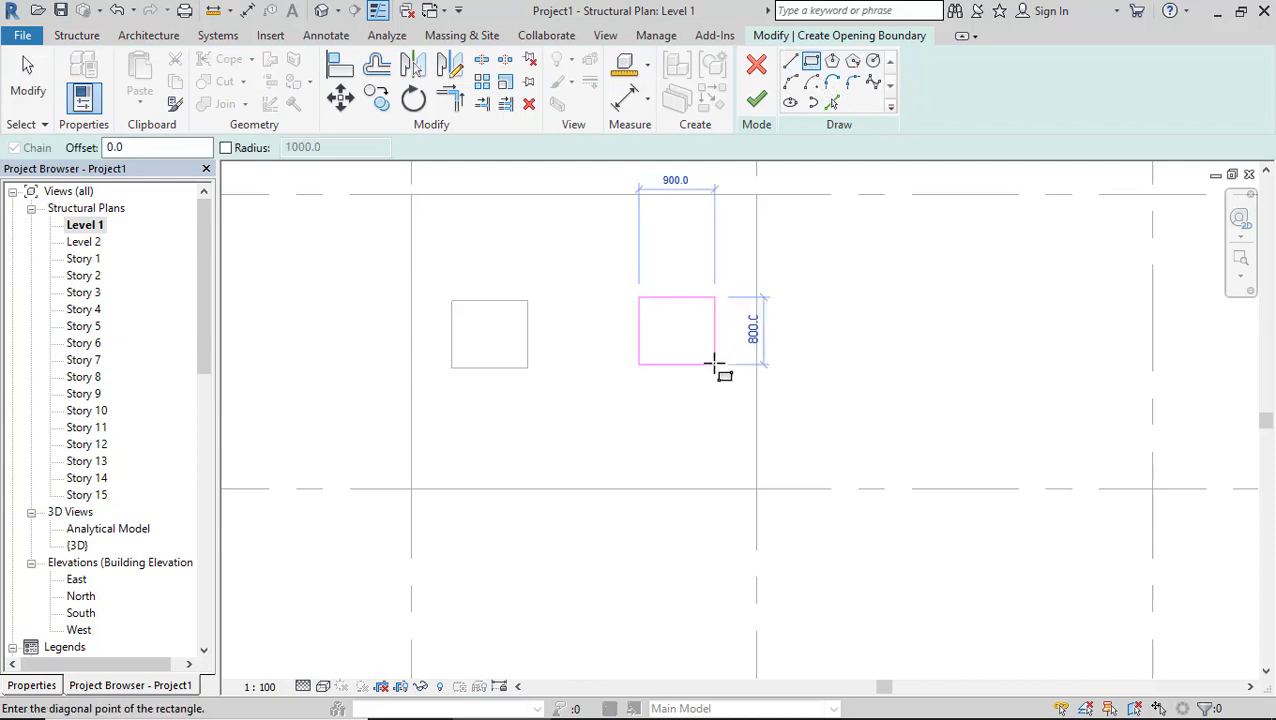
{"action": "left_click", "coordinate": [715, 372]}
{"action": "left_click", "coordinate": [756, 100]}
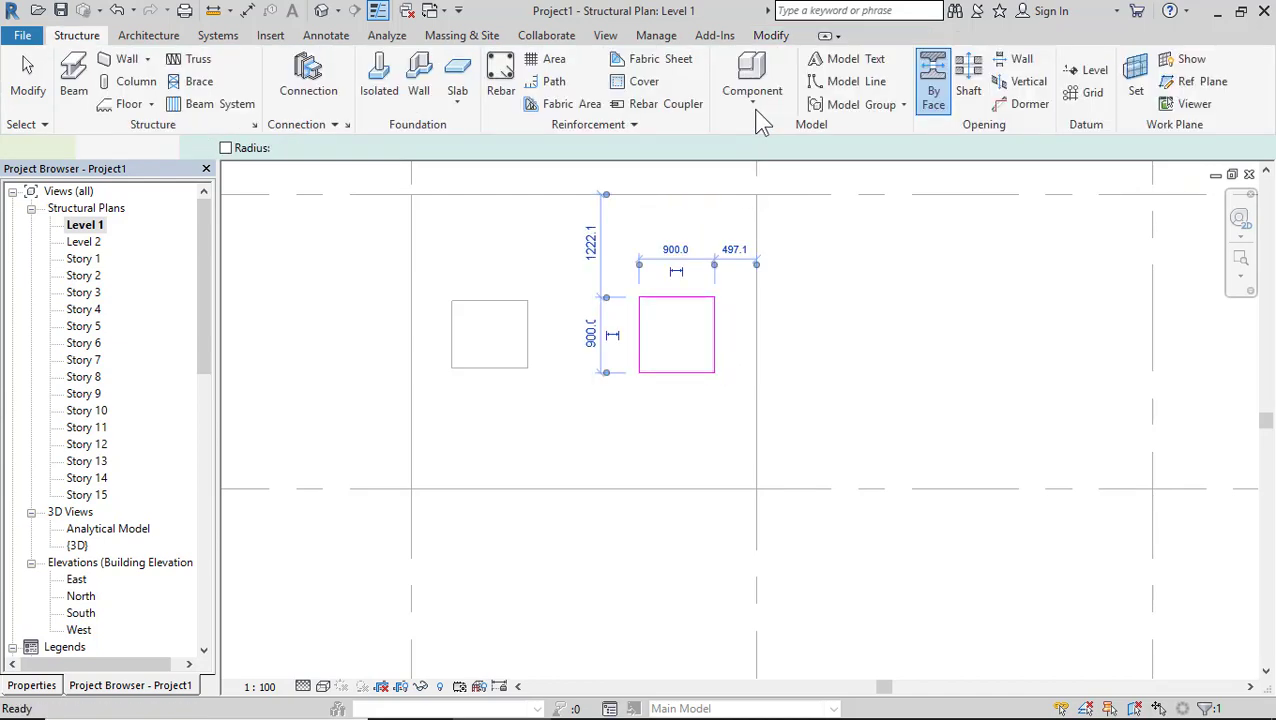
{"action": "left_click", "coordinate": [850, 305]}
{"action": "left_click", "coordinate": [326, 10]}
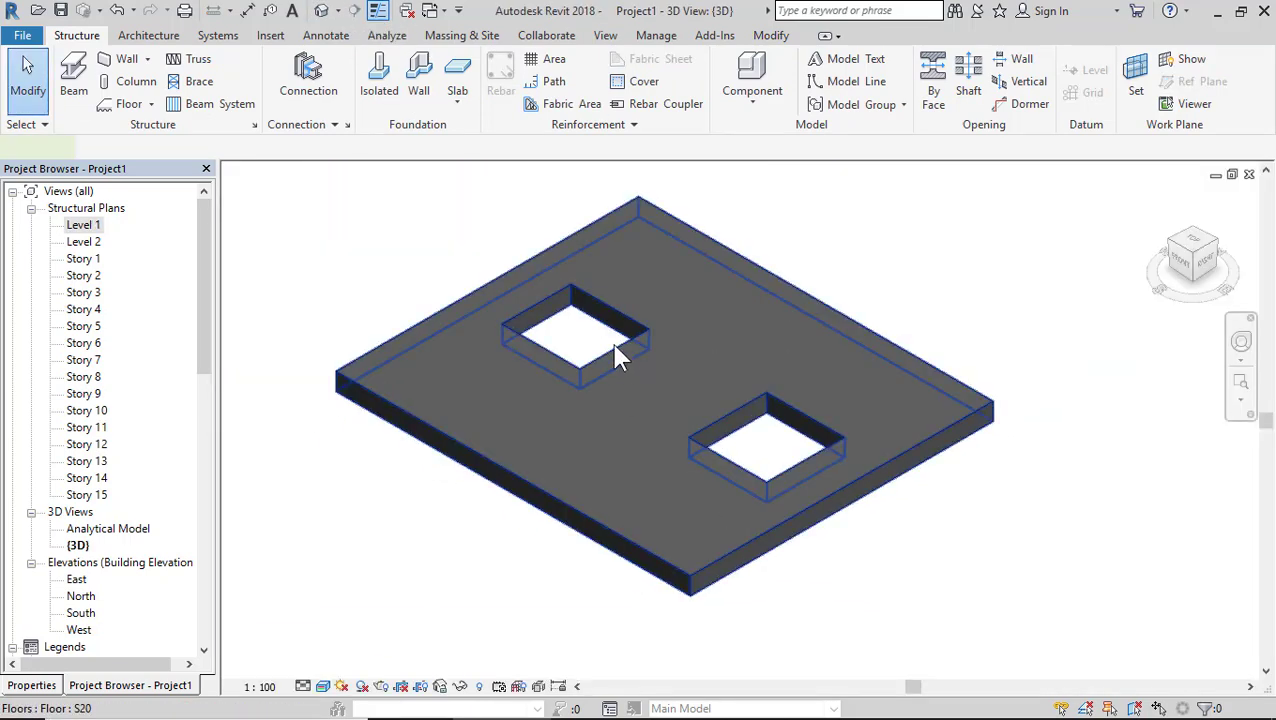
Select the lower-right opening cut, then edit and finish its boundary unchanged
{"action": "left_click", "coordinate": [615, 353]}
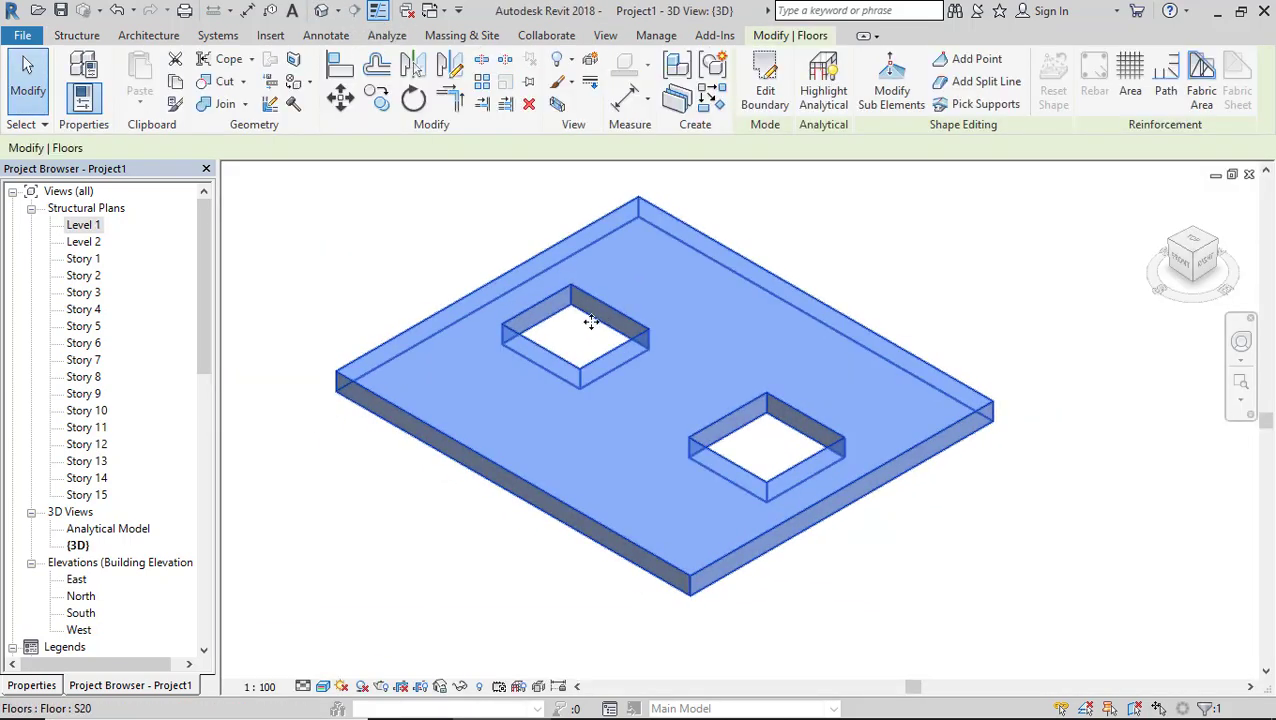
{"action": "left_click", "coordinate": [478, 535]}
{"action": "scroll", "coordinate": [800, 440], "scroll_direction": "up", "scroll_amount": 2}
{"action": "left_click", "coordinate": [816, 420]}
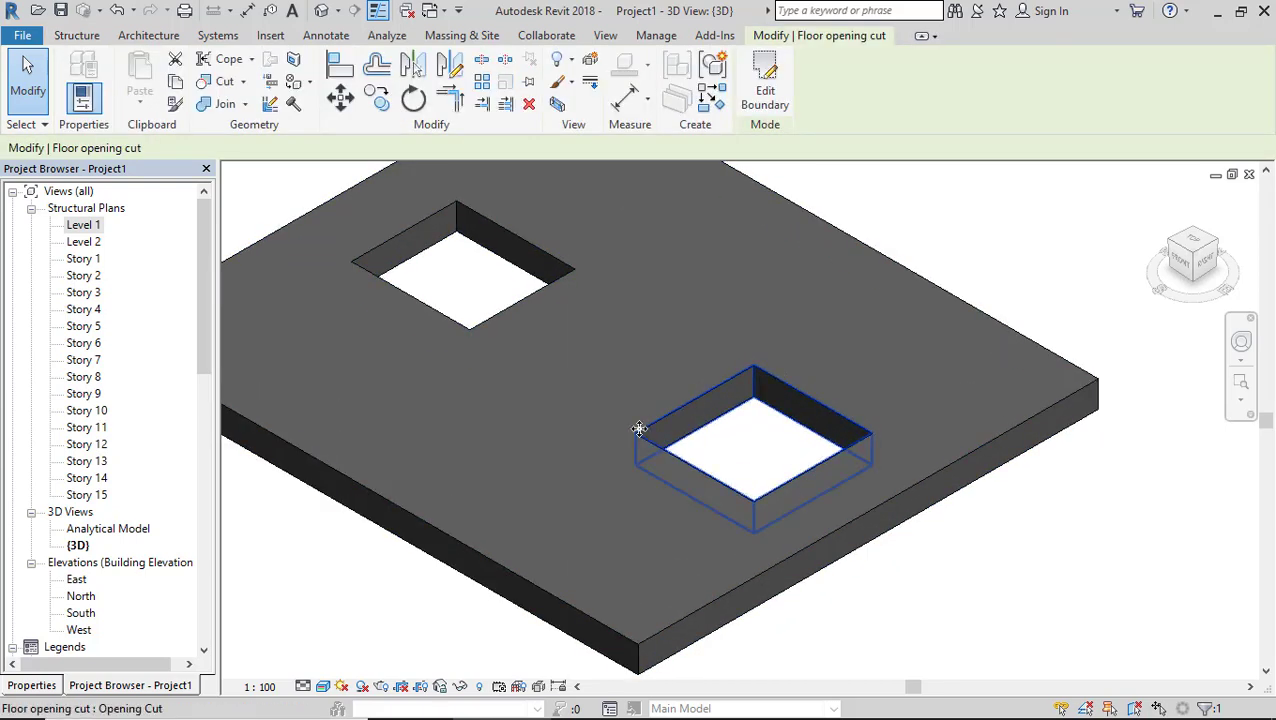
{"action": "left_click", "coordinate": [766, 85]}
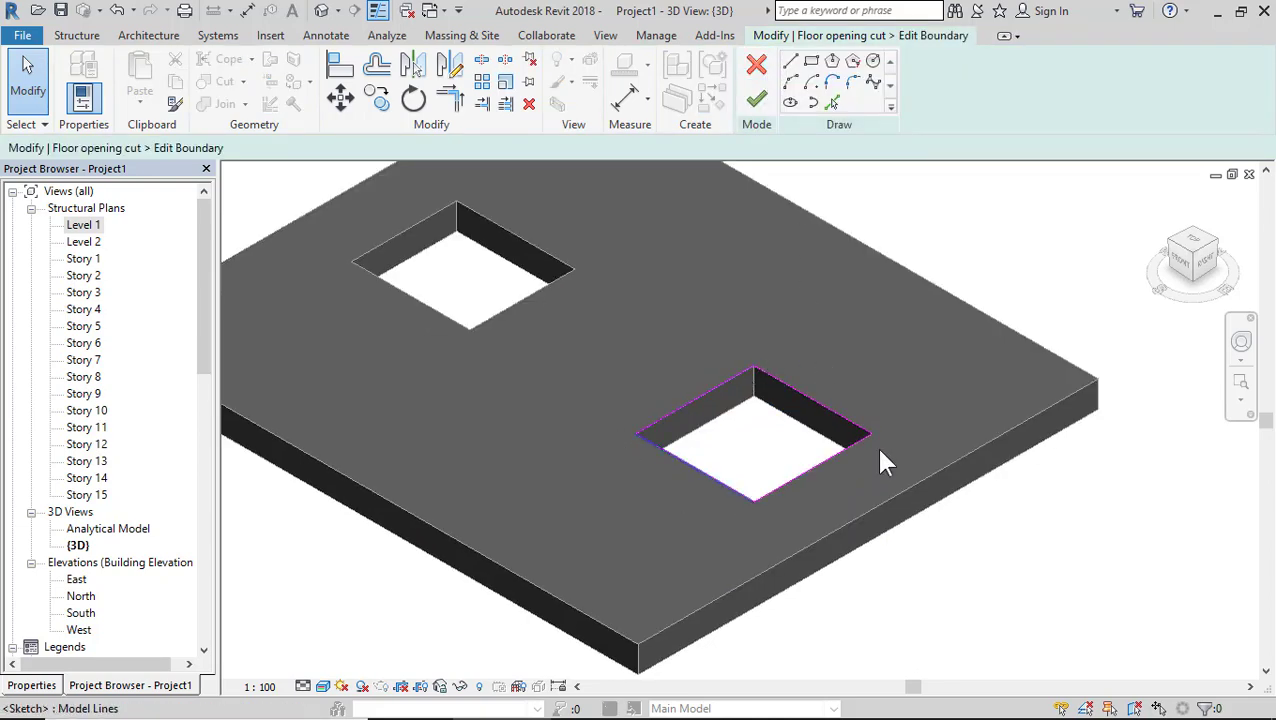
{"action": "left_click", "coordinate": [757, 100]}
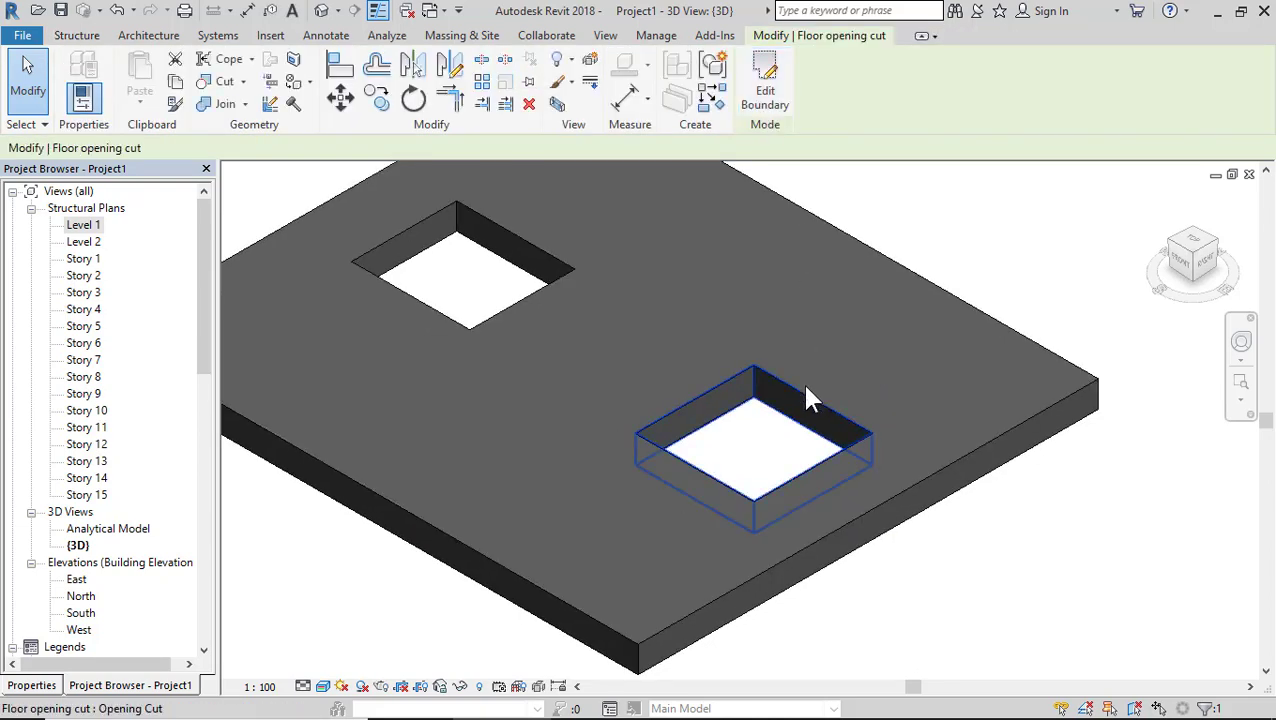
{"action": "key", "text": "Escape"}
Reselect the lower-right opening cut and delete it
{"action": "left_click", "coordinate": [809, 398]}
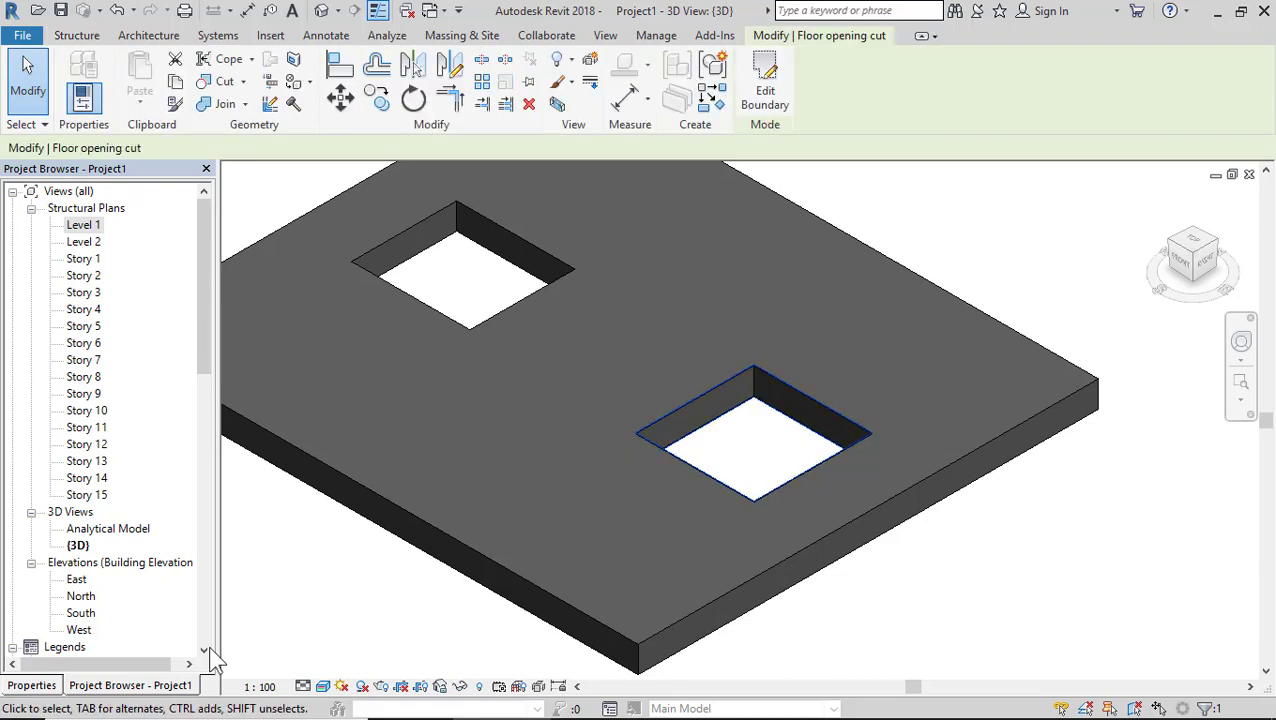
{"action": "left_click", "coordinate": [28, 686]}
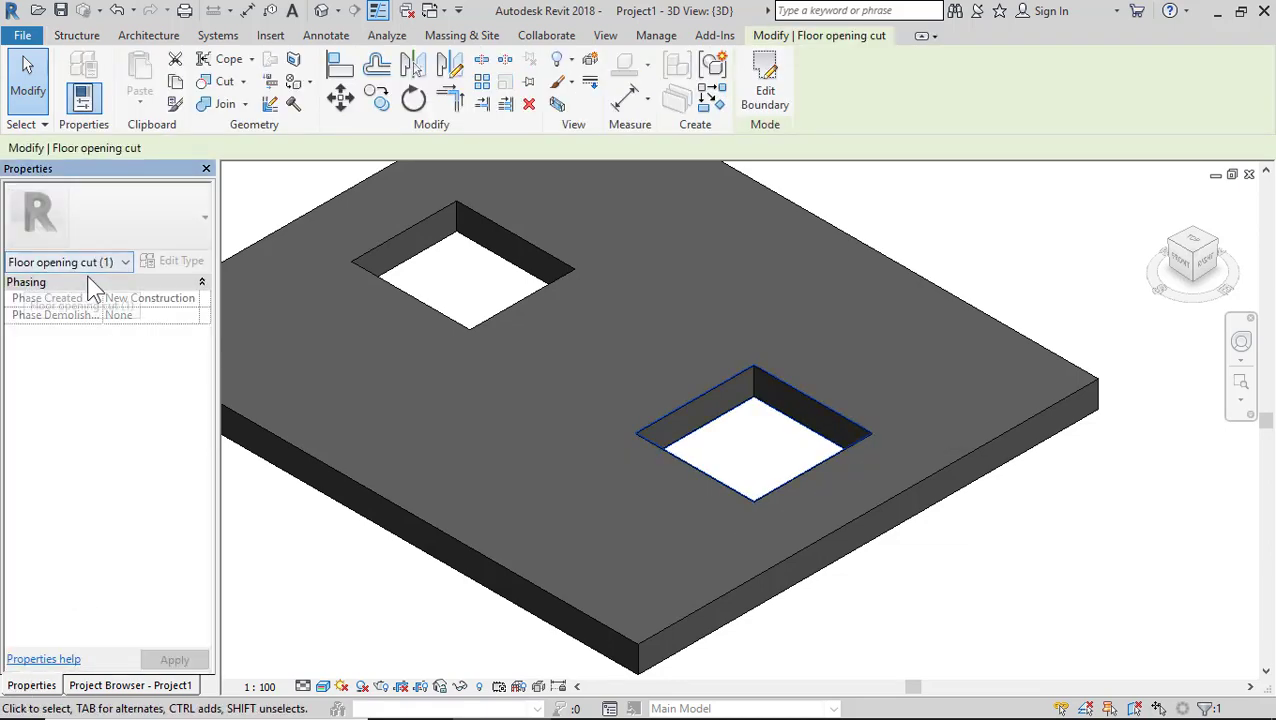
{"action": "key", "text": "Delete"}
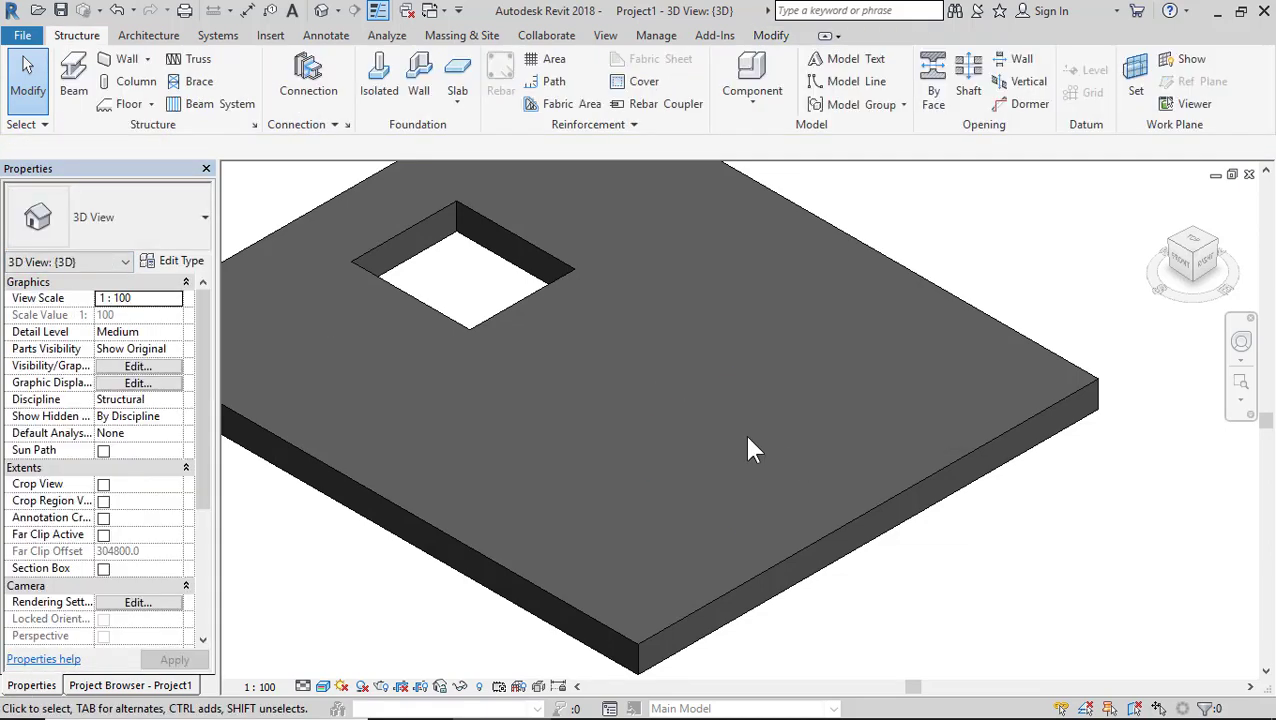
{"action": "scroll", "coordinate": [753, 450], "scroll_direction": "down", "scroll_amount": 2}
Delete the inner square's lines from the slab's boundary sketch and finish the edit
{"action": "scroll", "coordinate": [636, 348], "scroll_direction": "up", "scroll_amount": 1}
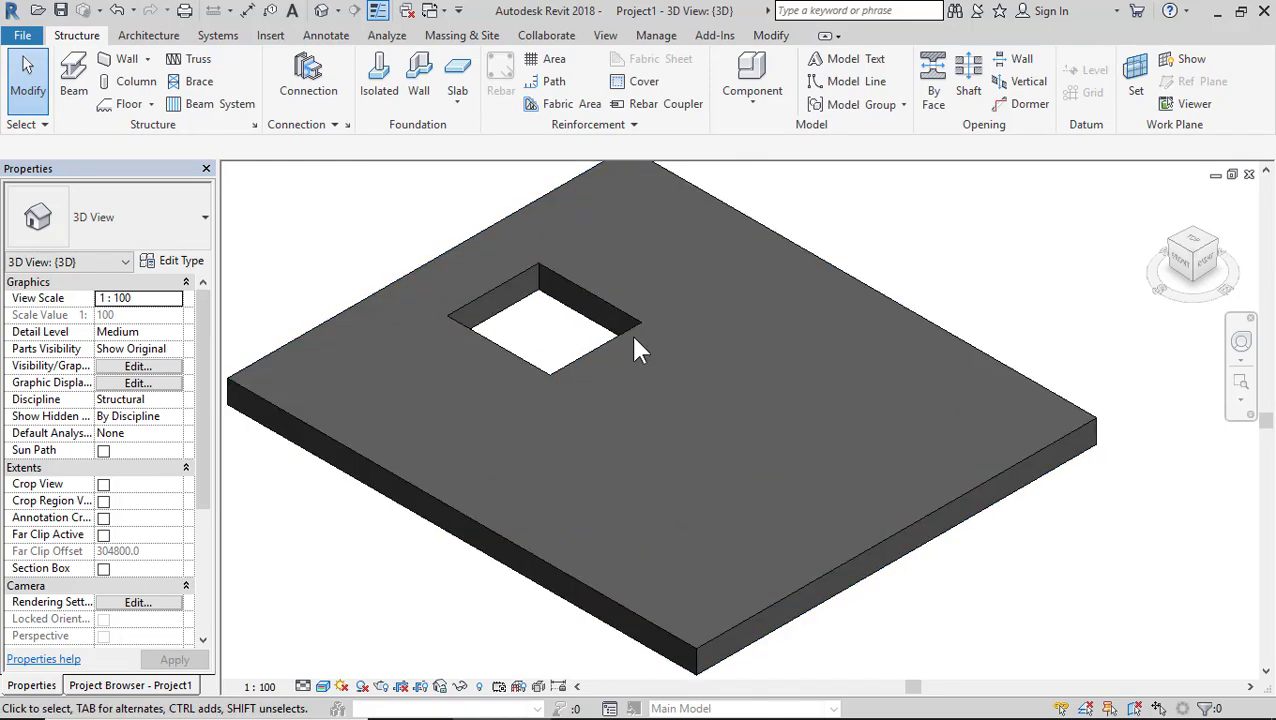
{"action": "double_click", "coordinate": [630, 342]}
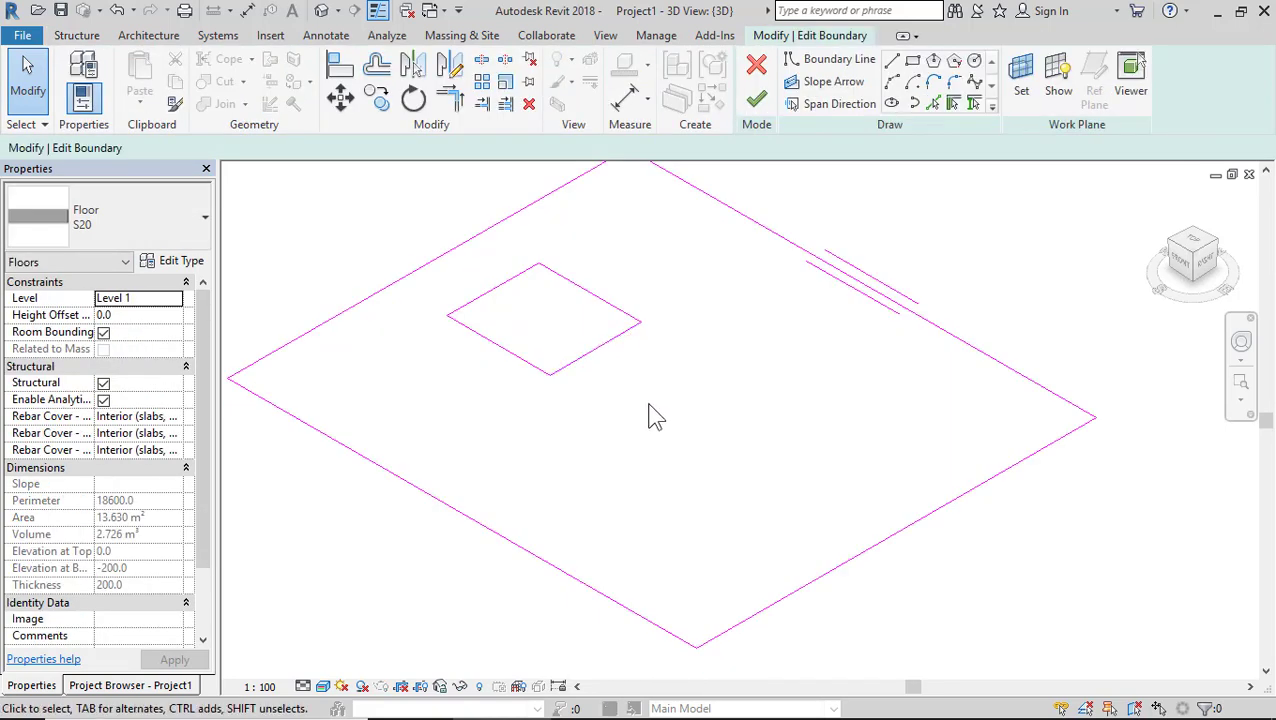
{"action": "mouse_move", "coordinate": [674, 217]}
{"action": "left_mouse_down"}
{"action": "mouse_move", "coordinate": [669, 322]}
{"action": "mouse_move", "coordinate": [501, 447]}
{"action": "mouse_move", "coordinate": [520, 440]}
{"action": "left_mouse_up"}
{"action": "key", "text": "Delete"}
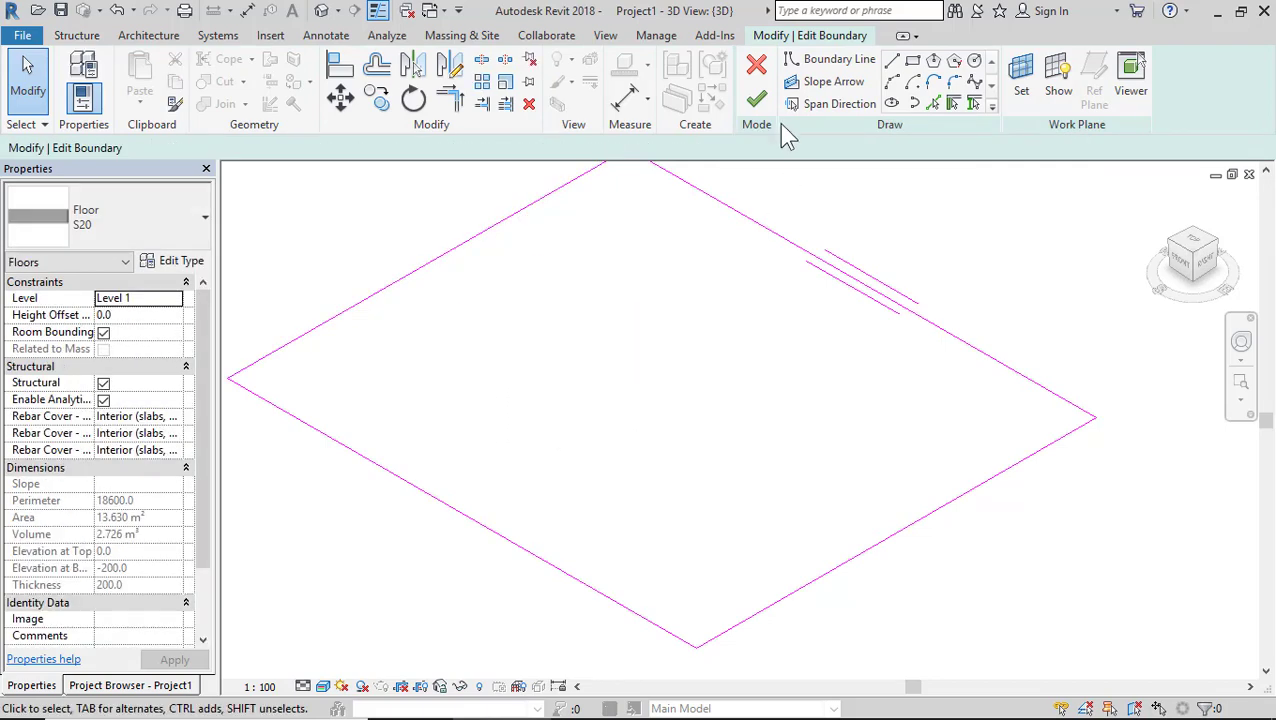
{"action": "left_click", "coordinate": [760, 104]}
{"action": "left_click", "coordinate": [928, 219]}
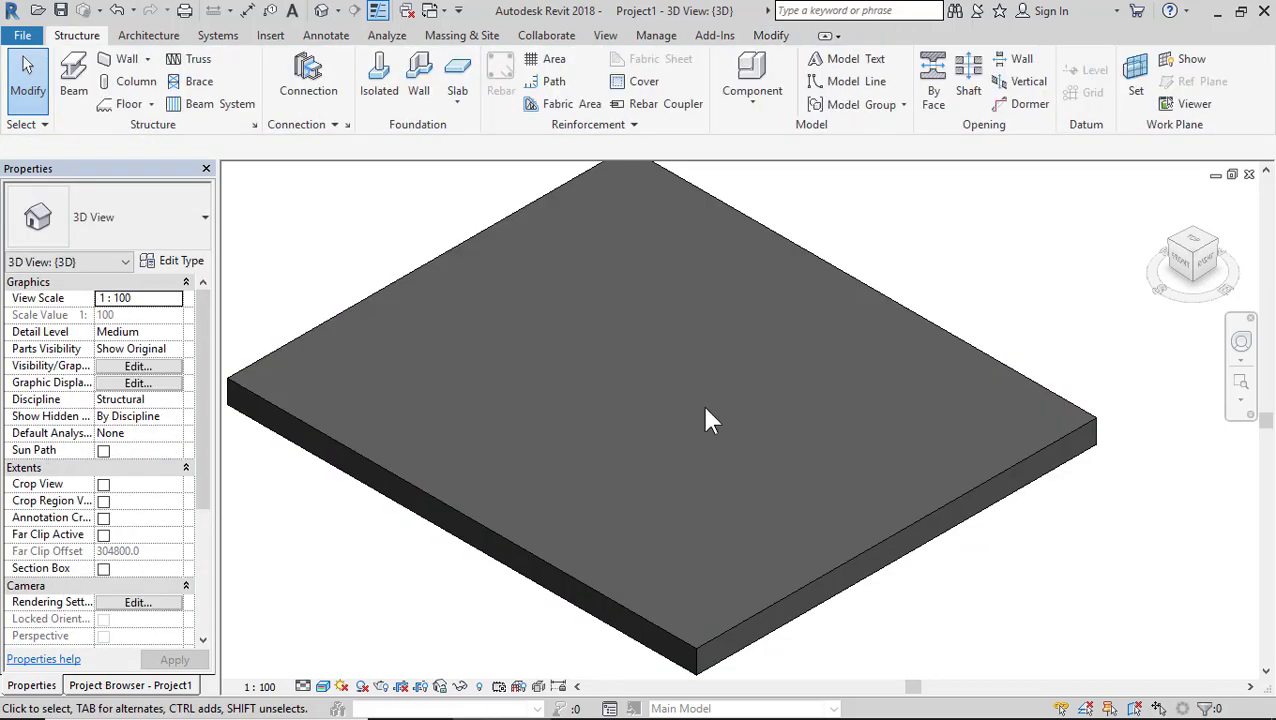
{"action": "left_click", "coordinate": [148, 688]}
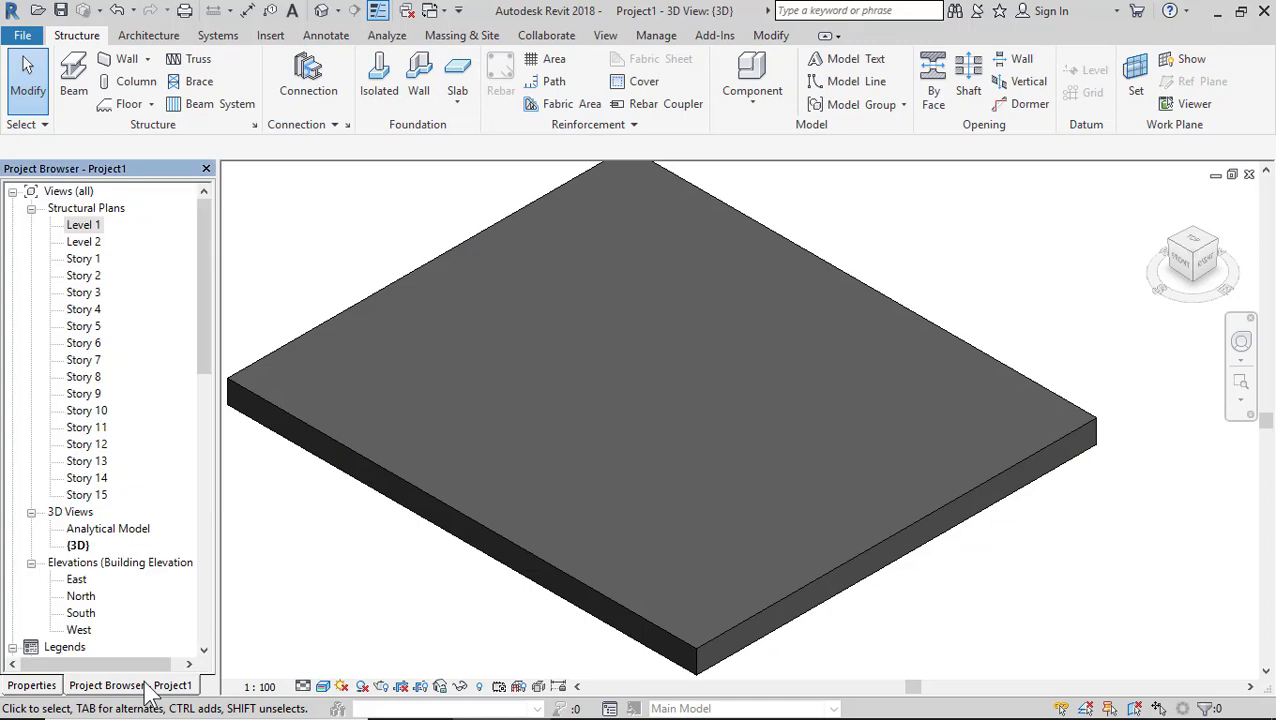
On the Level 1 plan, place two C1 60*30 columns at grid B/1 and the next intersection right
{"action": "double_click", "coordinate": [86, 226]}
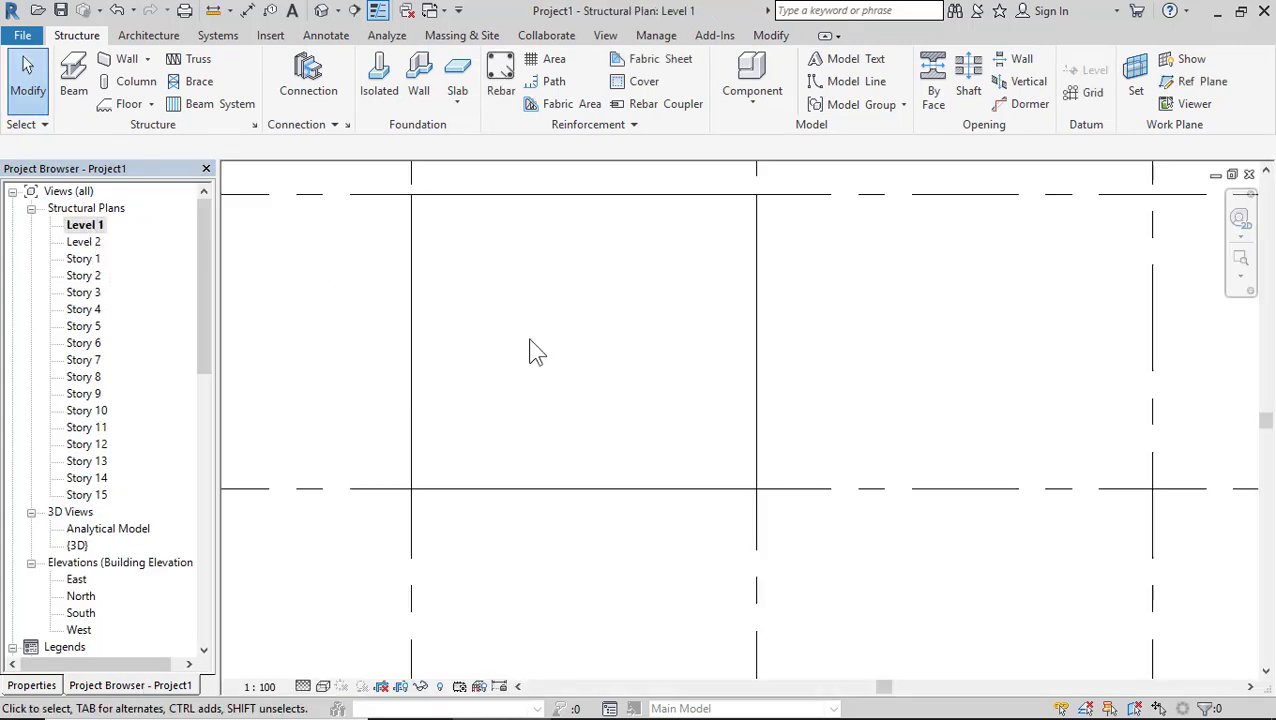
{"action": "scroll", "coordinate": [537, 352], "scroll_direction": "down", "scroll_amount": 6}
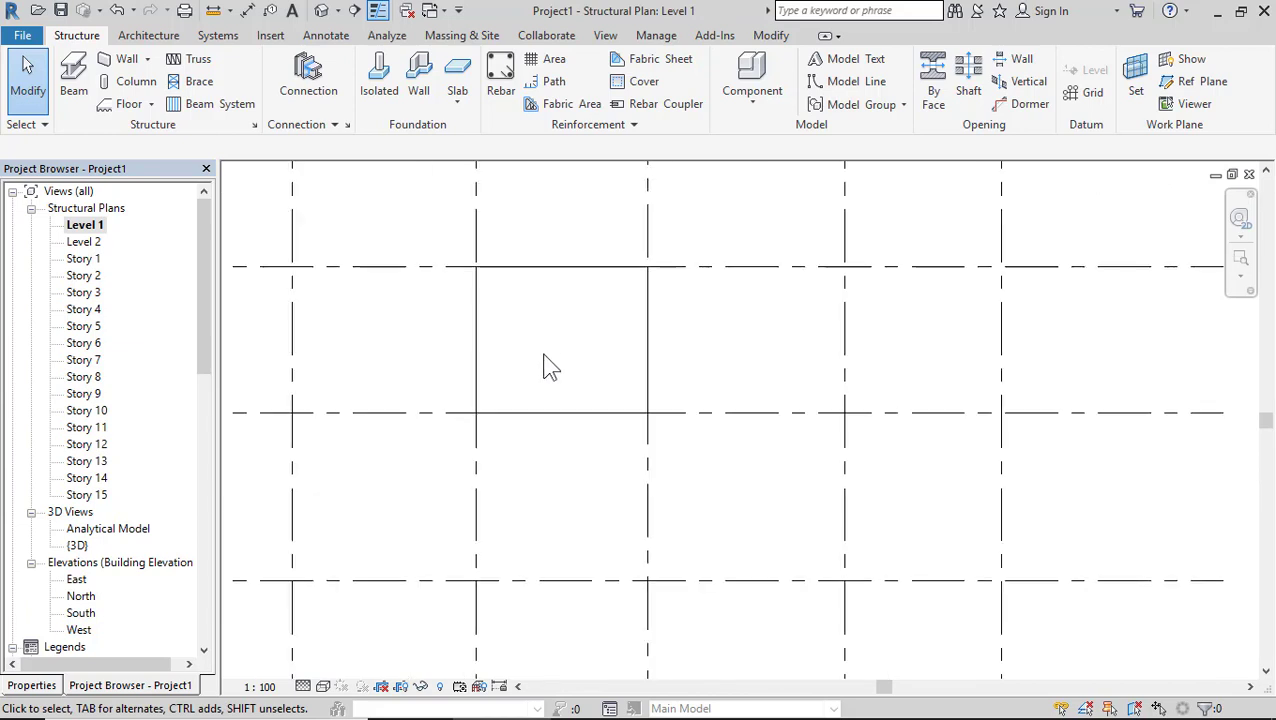
{"action": "scroll", "coordinate": [485, 445], "scroll_direction": "up", "scroll_amount": 5}
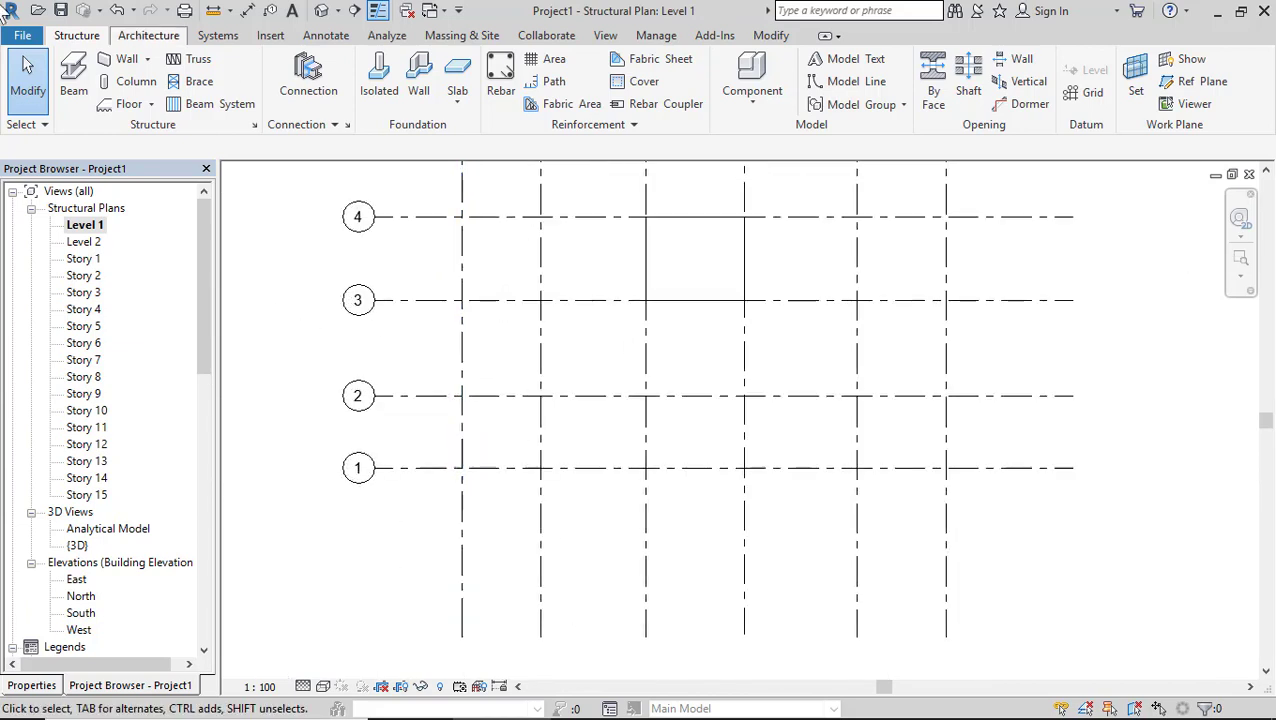
{"action": "left_click", "coordinate": [130, 85]}
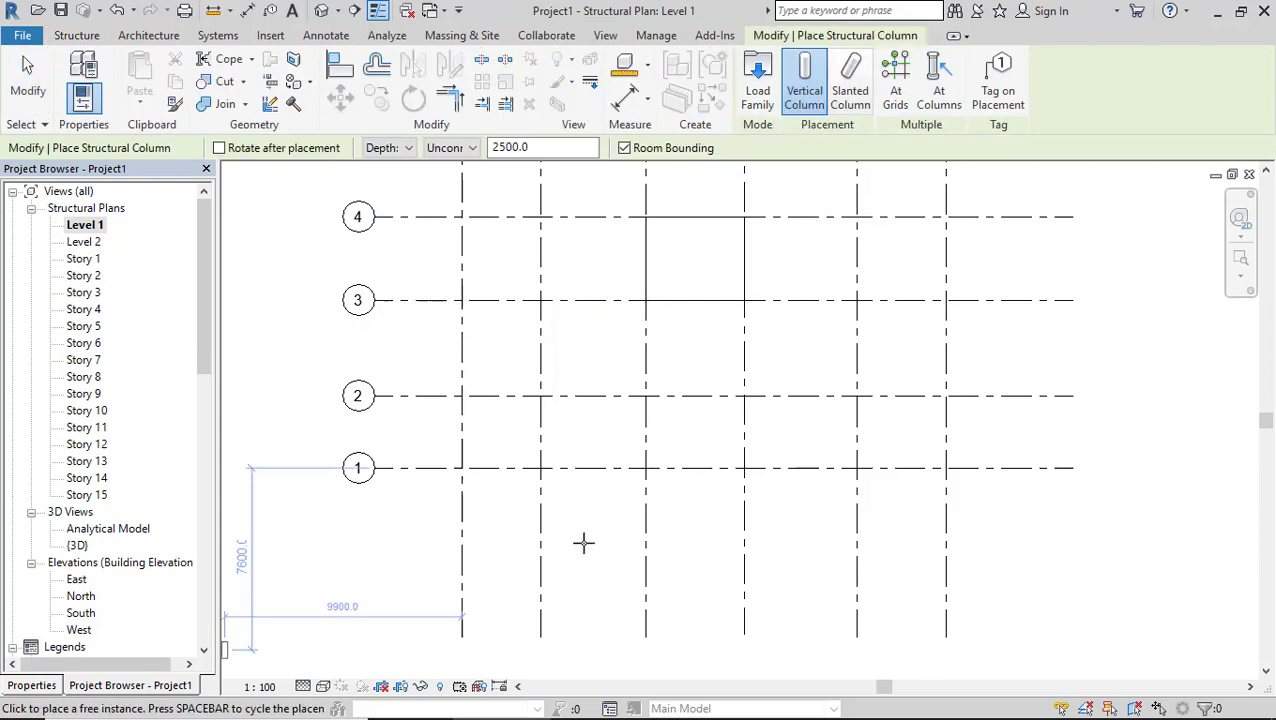
{"action": "scroll", "coordinate": [590, 456], "scroll_direction": "up", "scroll_amount": 4}
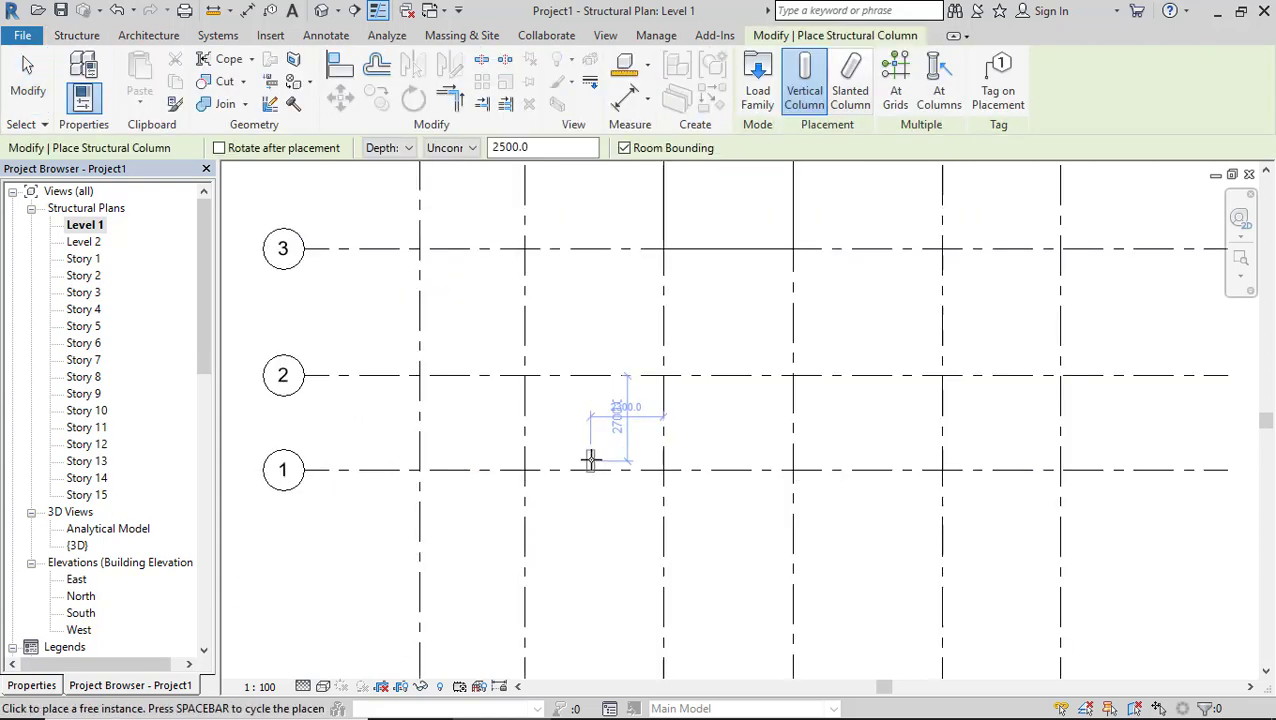
{"action": "left_click", "coordinate": [45, 686]}
{"action": "left_click", "coordinate": [130, 245]}
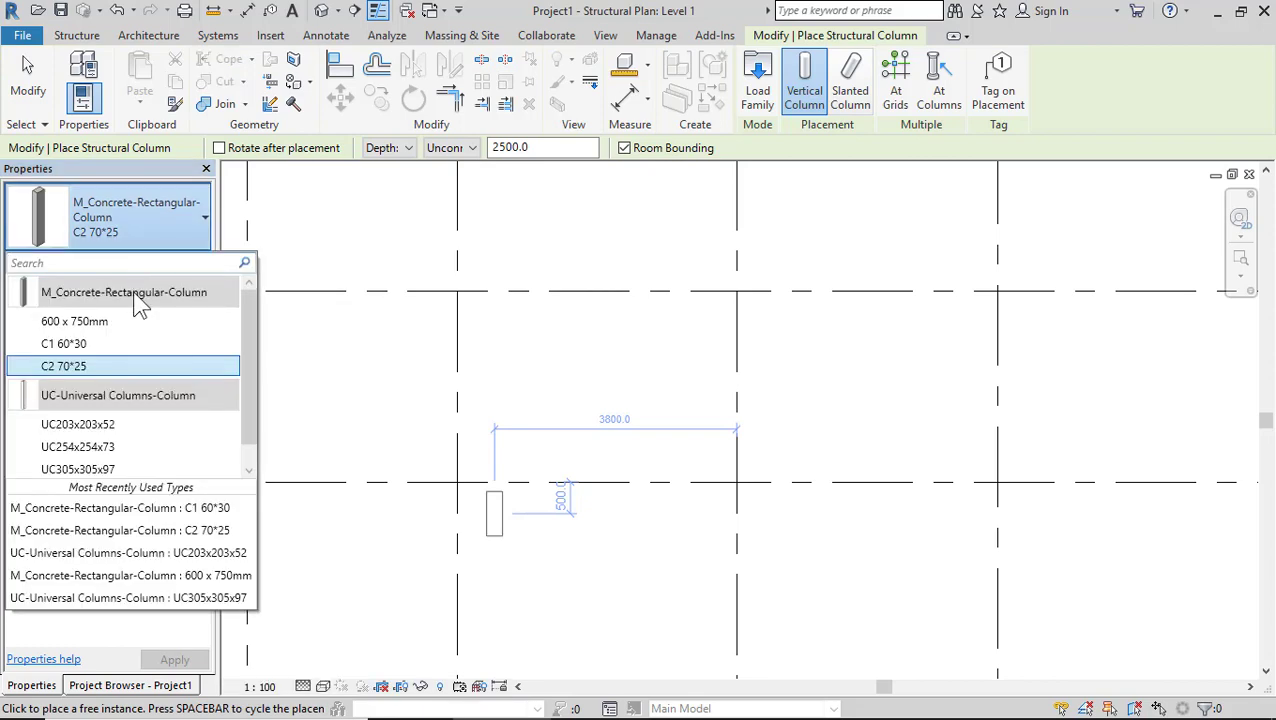
{"action": "left_click", "coordinate": [60, 344]}
{"action": "scroll", "coordinate": [596, 475], "scroll_direction": "up", "scroll_amount": 2}
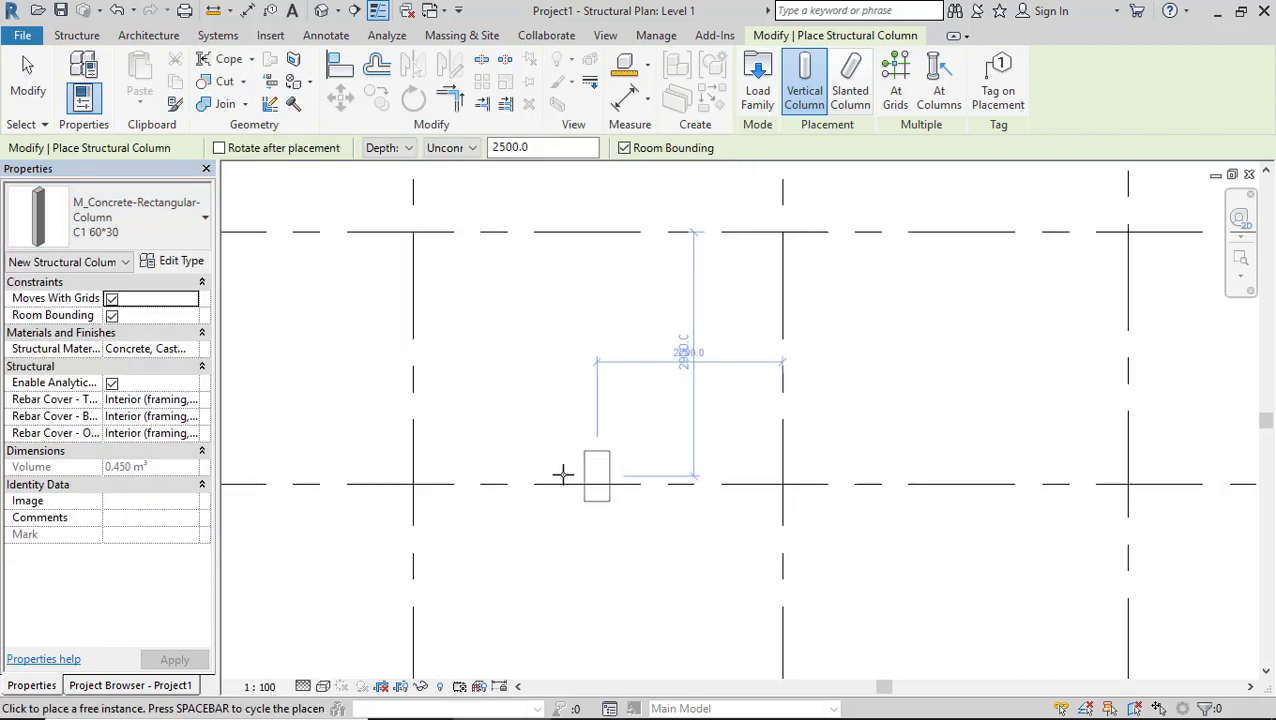
{"action": "left_click", "coordinate": [414, 484]}
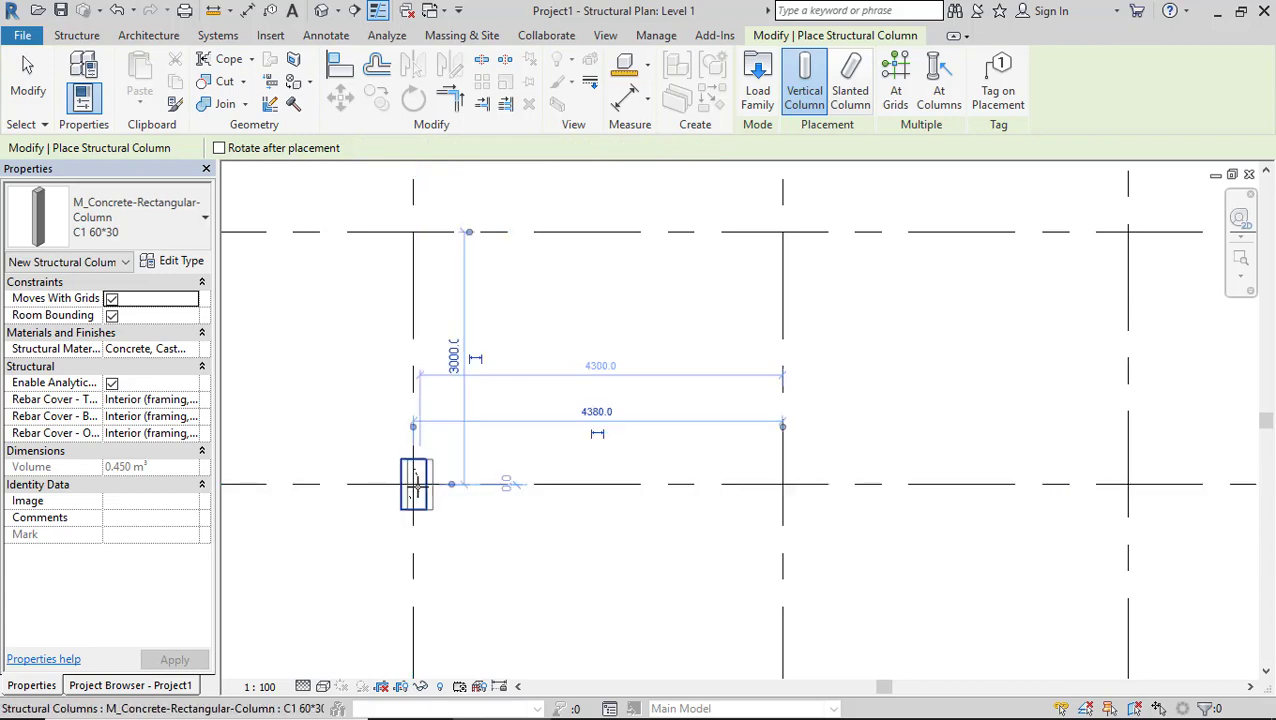
{"action": "left_click", "coordinate": [782, 484]}
{"action": "left_click", "coordinate": [28, 75]}
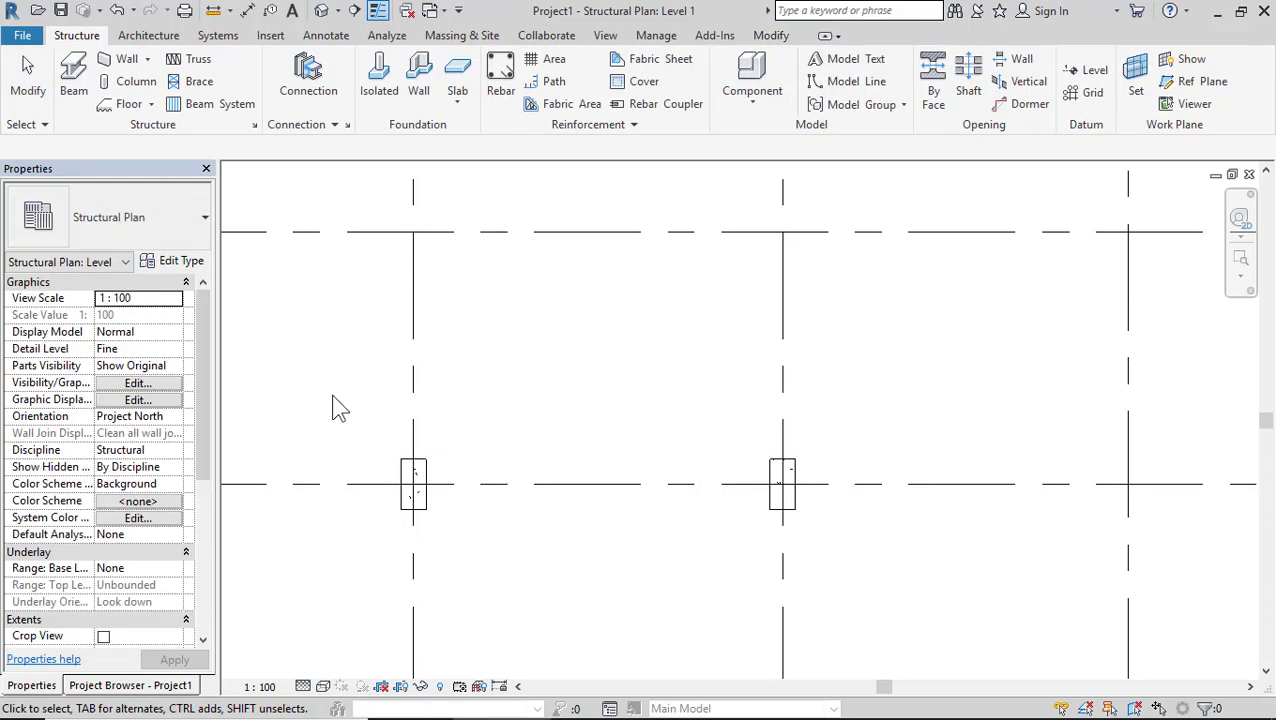
Set both columns' Top Level to Level 2 with 0.0 base offset and apply
{"action": "left_click_drag", "start_coordinate": [333, 394], "coordinate": [864, 650]}
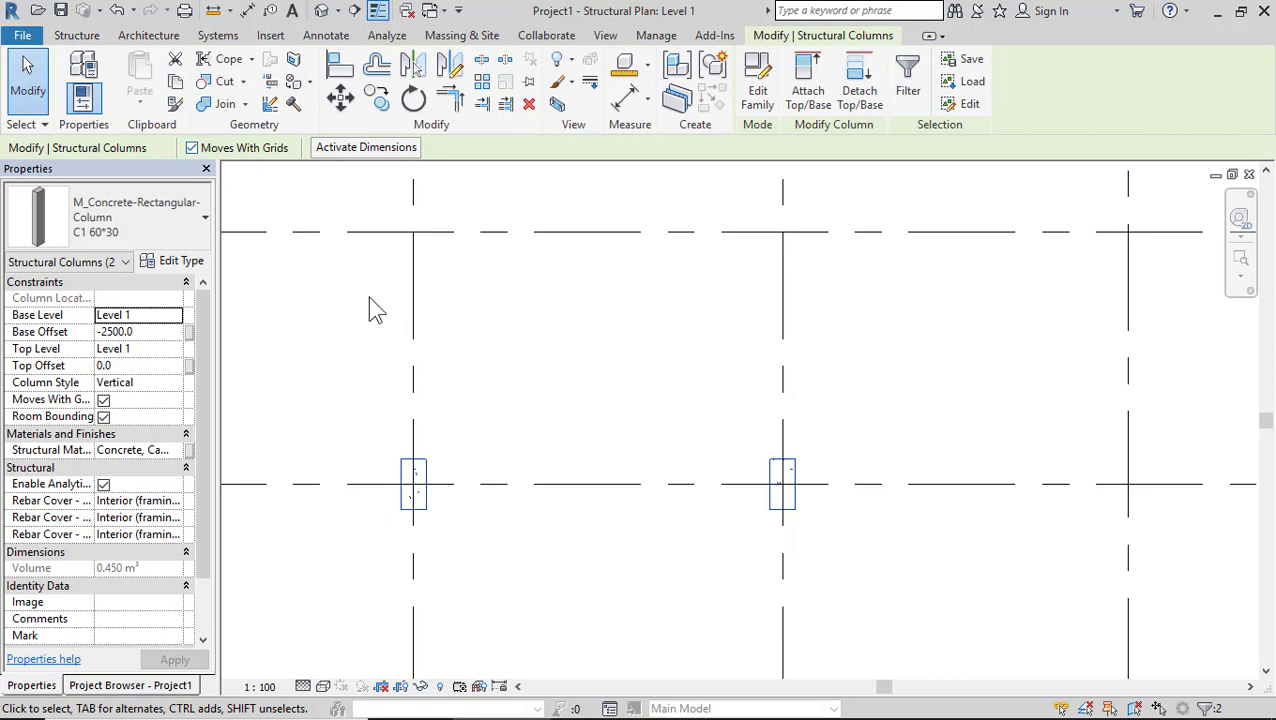
{"action": "left_click", "coordinate": [174, 349]}
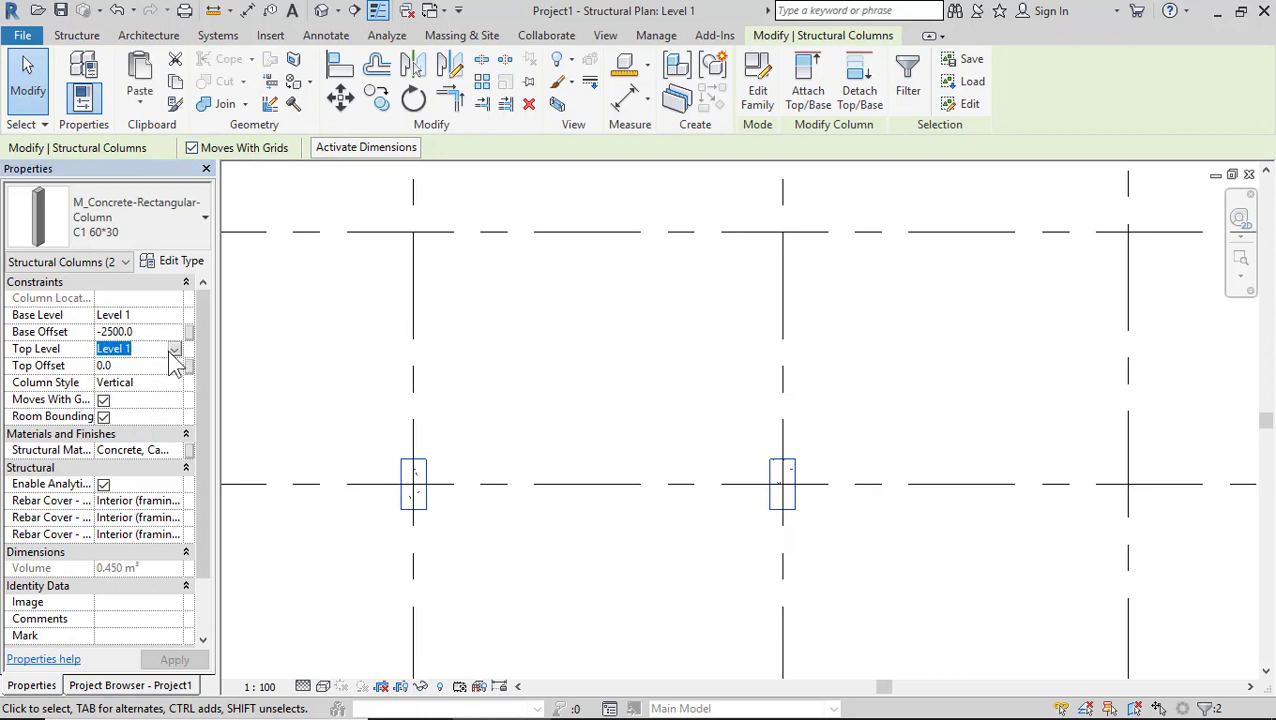
{"action": "left_click", "coordinate": [125, 383]}
{"action": "left_click", "coordinate": [143, 333]}
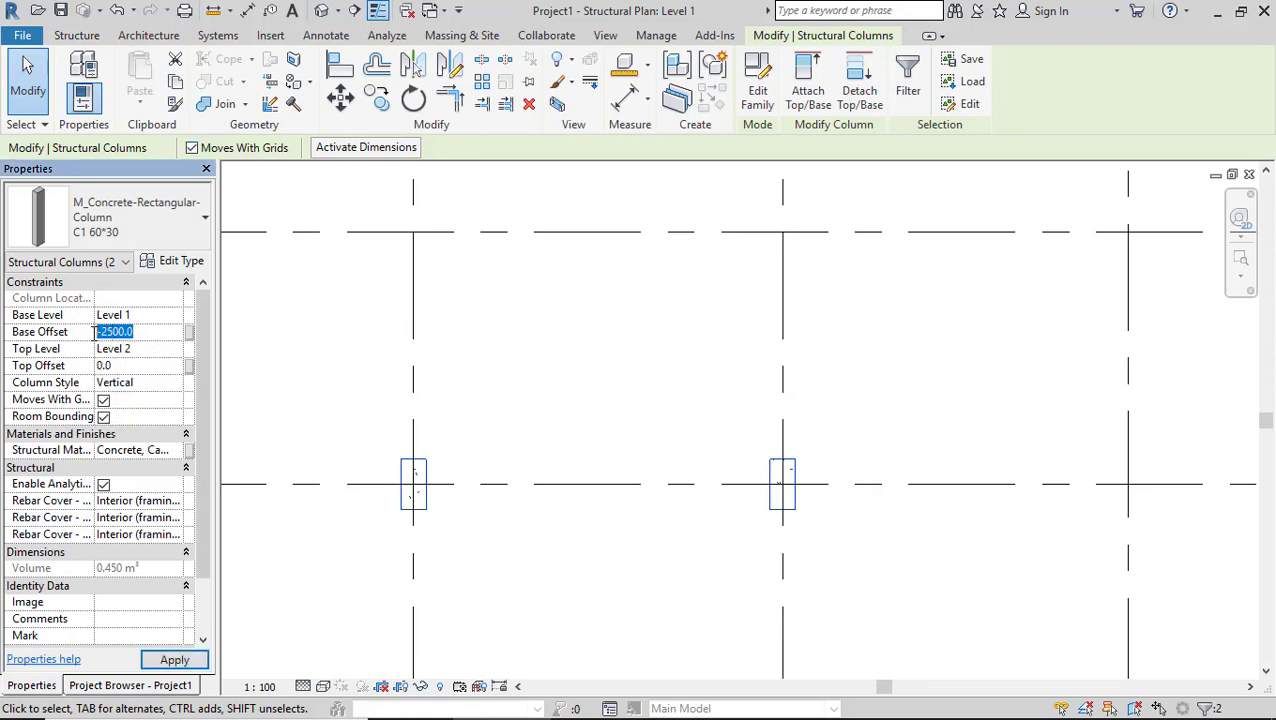
{"action": "left_click", "coordinate": [174, 660]}
{"action": "left_click", "coordinate": [652, 396]}
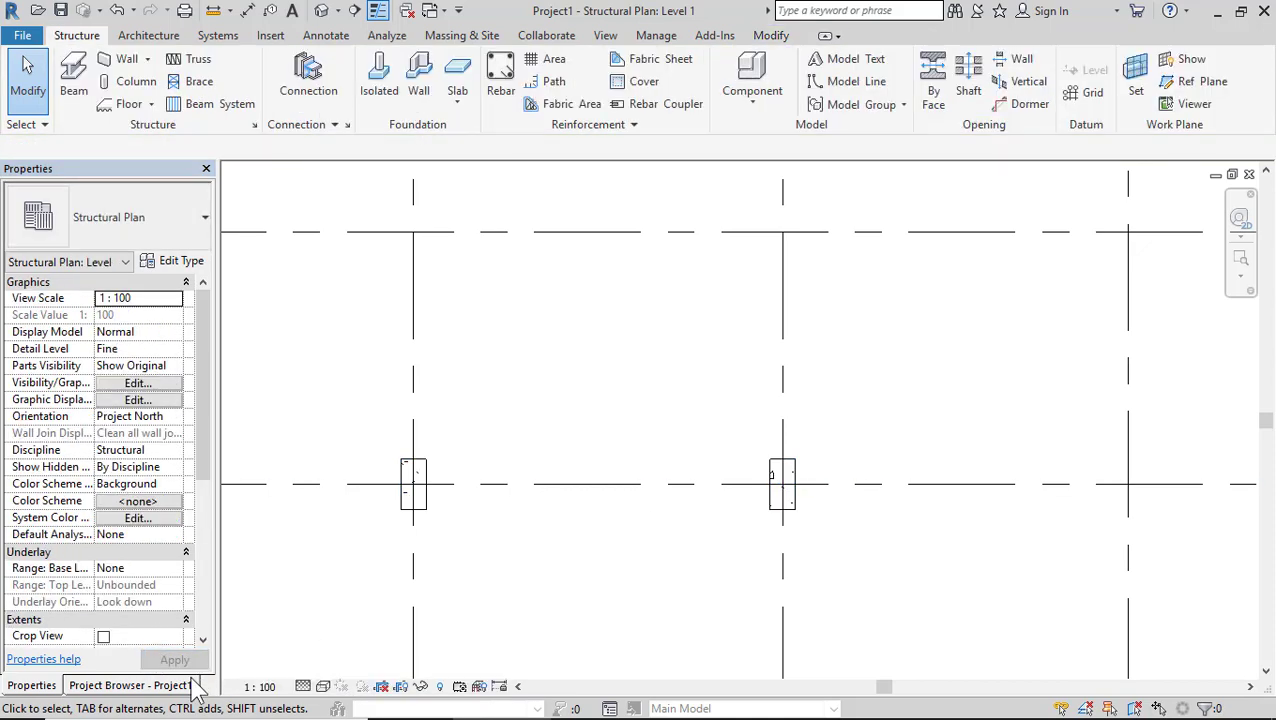
{"action": "left_click", "coordinate": [130, 685]}
On the Level 2 plan, start a beam with the B1 30*60 concrete type
{"action": "double_click", "coordinate": [84, 243]}
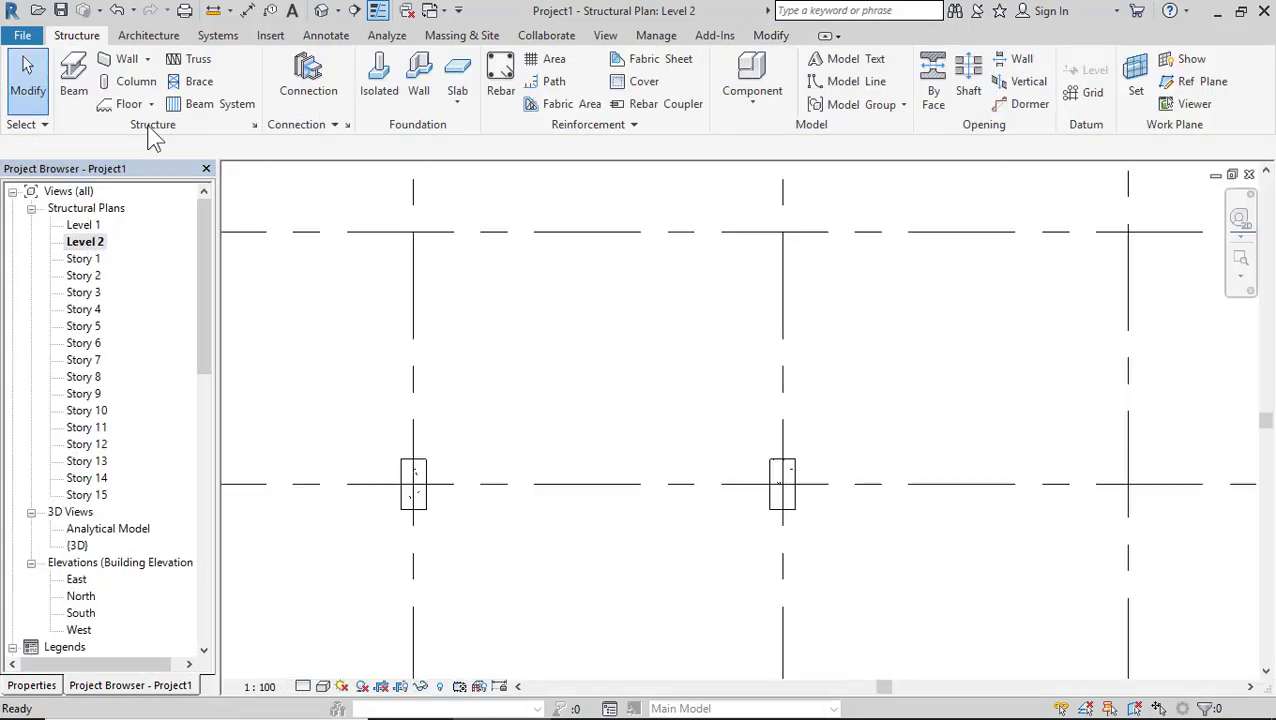
{"action": "left_click", "coordinate": [84, 86]}
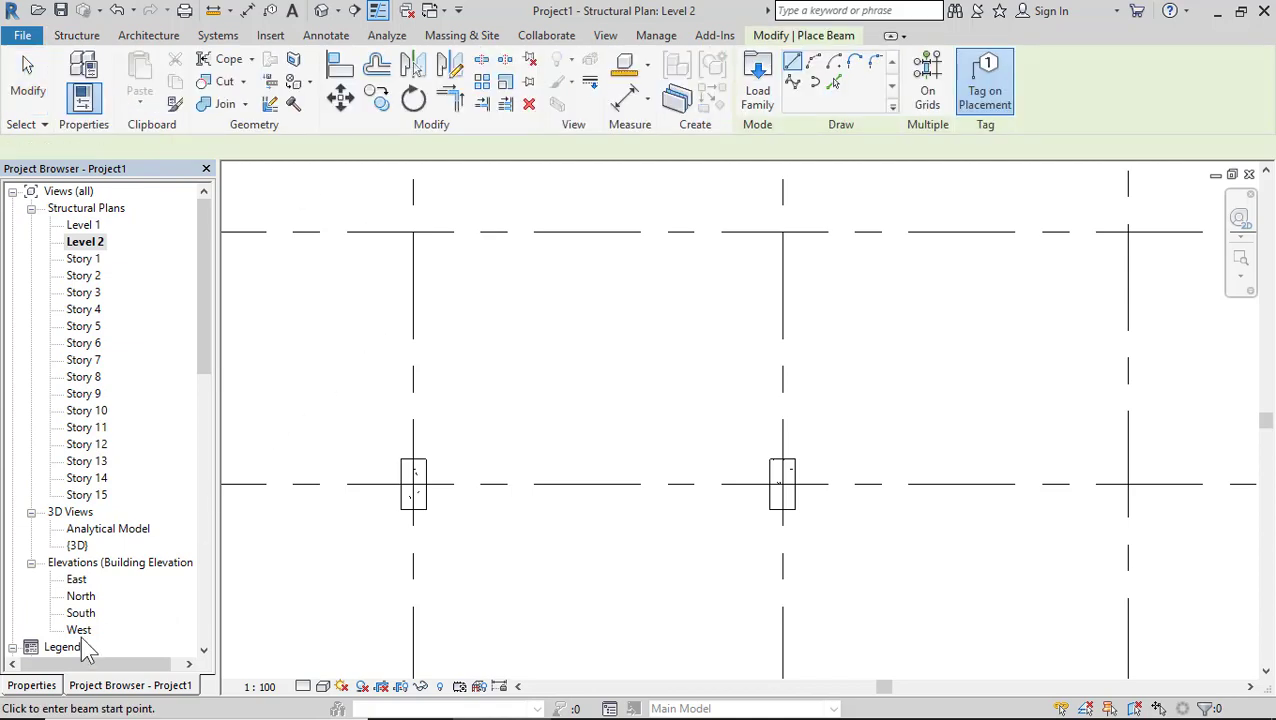
{"action": "left_click", "coordinate": [30, 686]}
{"action": "left_click", "coordinate": [132, 222]}
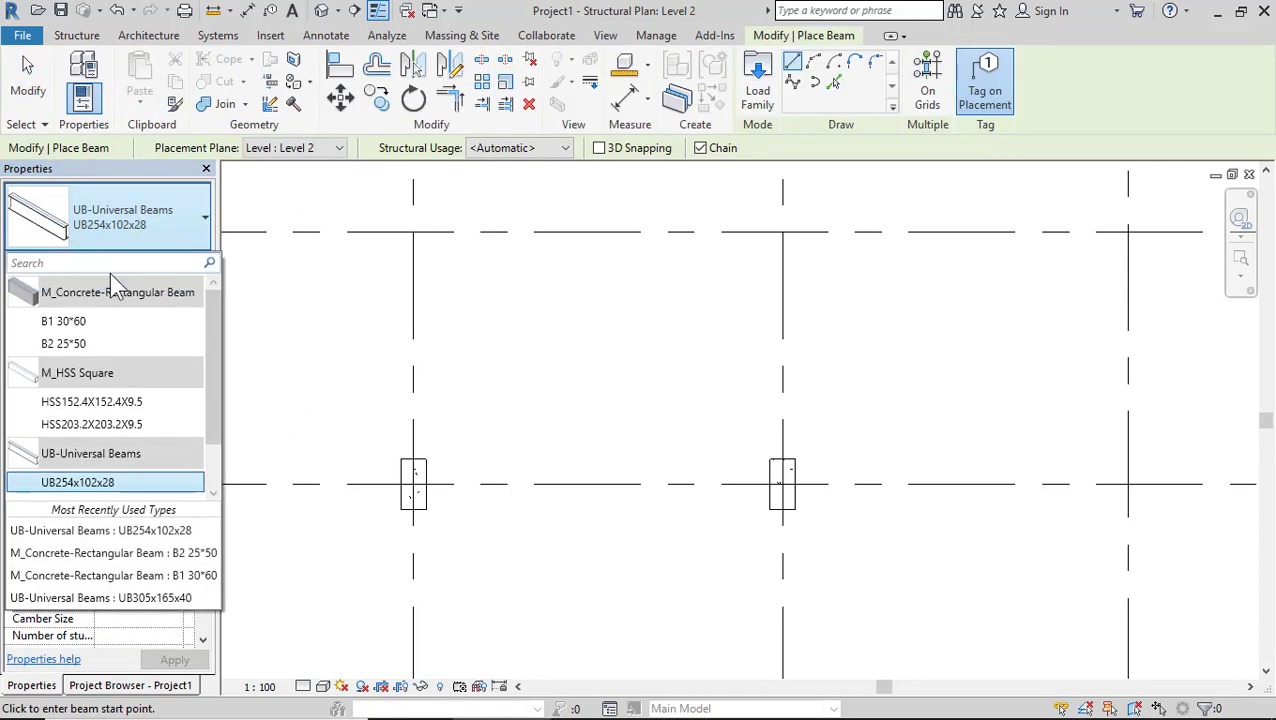
{"action": "left_click", "coordinate": [90, 327]}
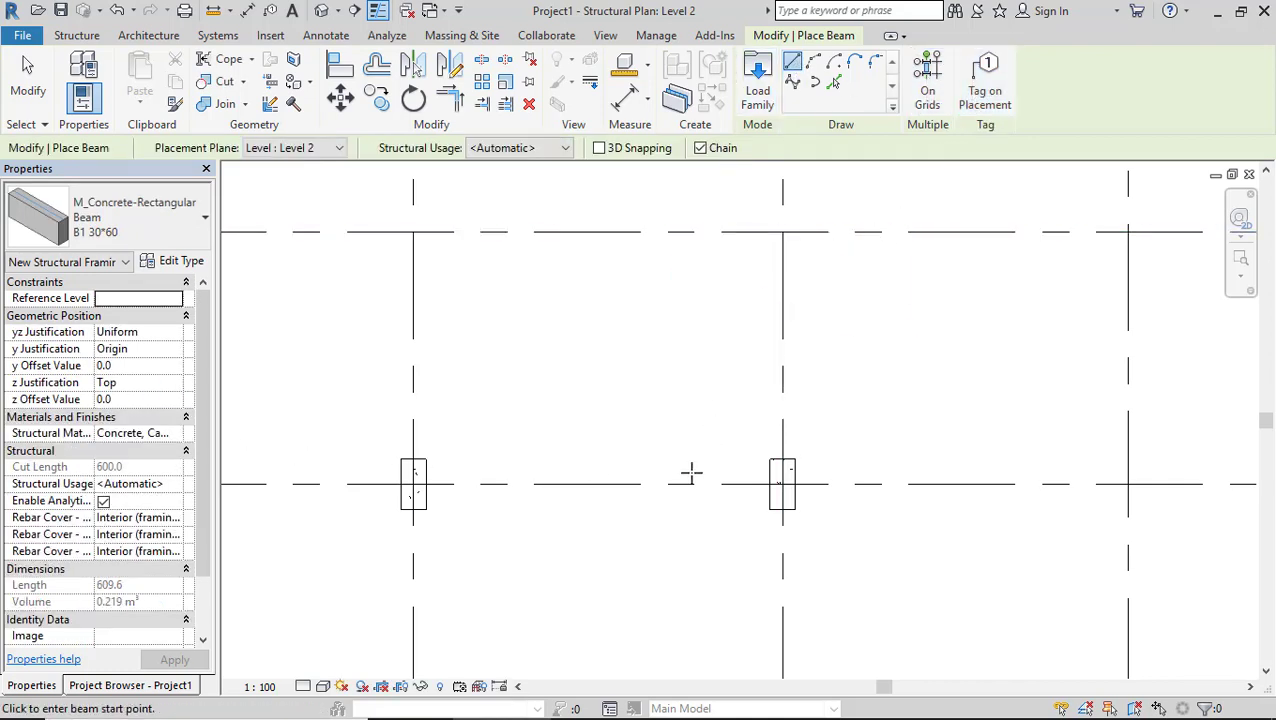
Draw the beam from the left column to the right column and open the default 3D view
{"action": "scroll", "coordinate": [691, 472], "scroll_direction": "up", "scroll_amount": 2}
{"action": "left_click", "coordinate": [323, 488]}
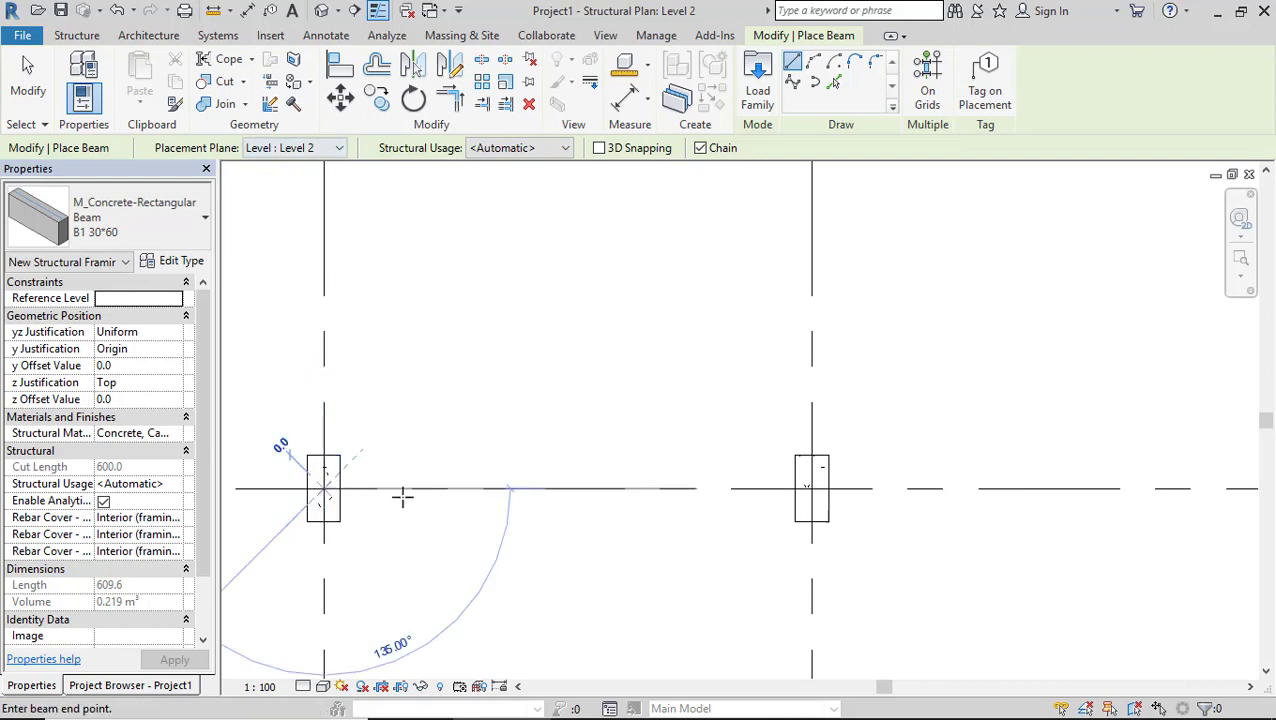
{"action": "left_click", "coordinate": [809, 486]}
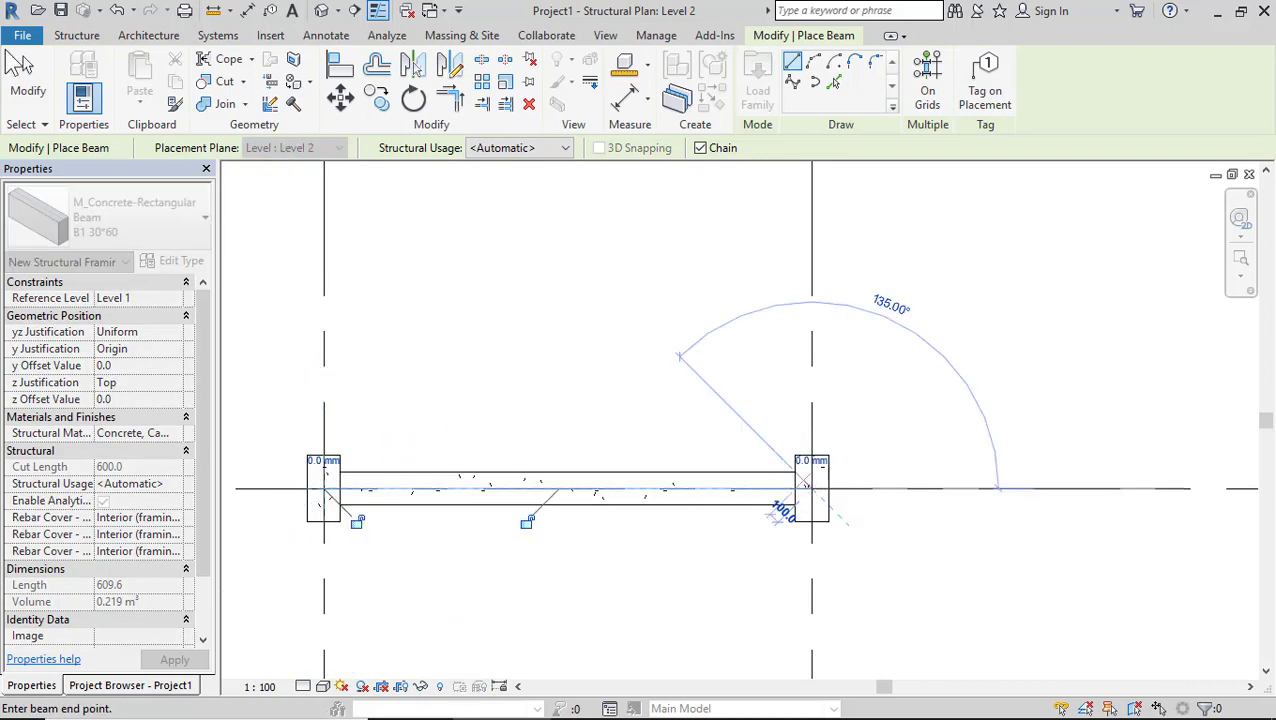
{"action": "left_click", "coordinate": [28, 90]}
{"action": "left_click", "coordinate": [321, 10]}
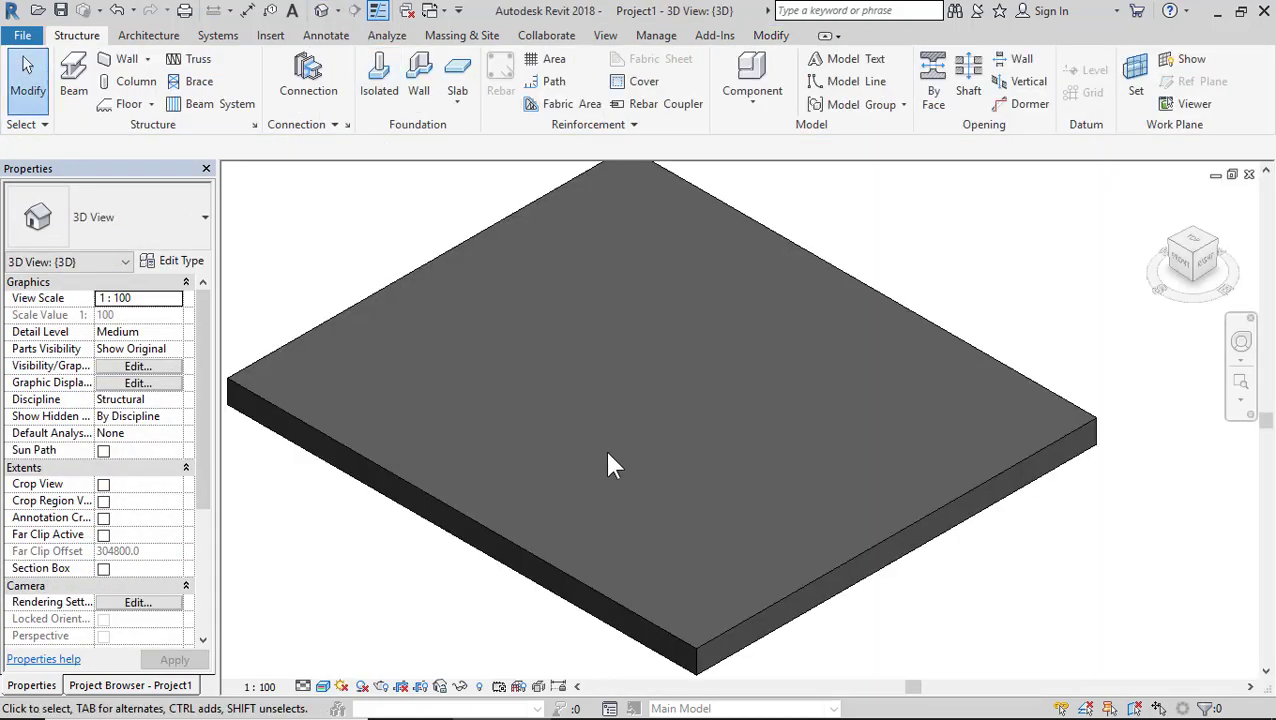
Zoom around the column-and-beam frame in 3D, then open the Level 2 structural plan
{"action": "scroll", "coordinate": [612, 465], "scroll_direction": "down", "scroll_amount": 6}
{"action": "scroll", "coordinate": [347, 362], "scroll_direction": "up", "scroll_amount": 5}
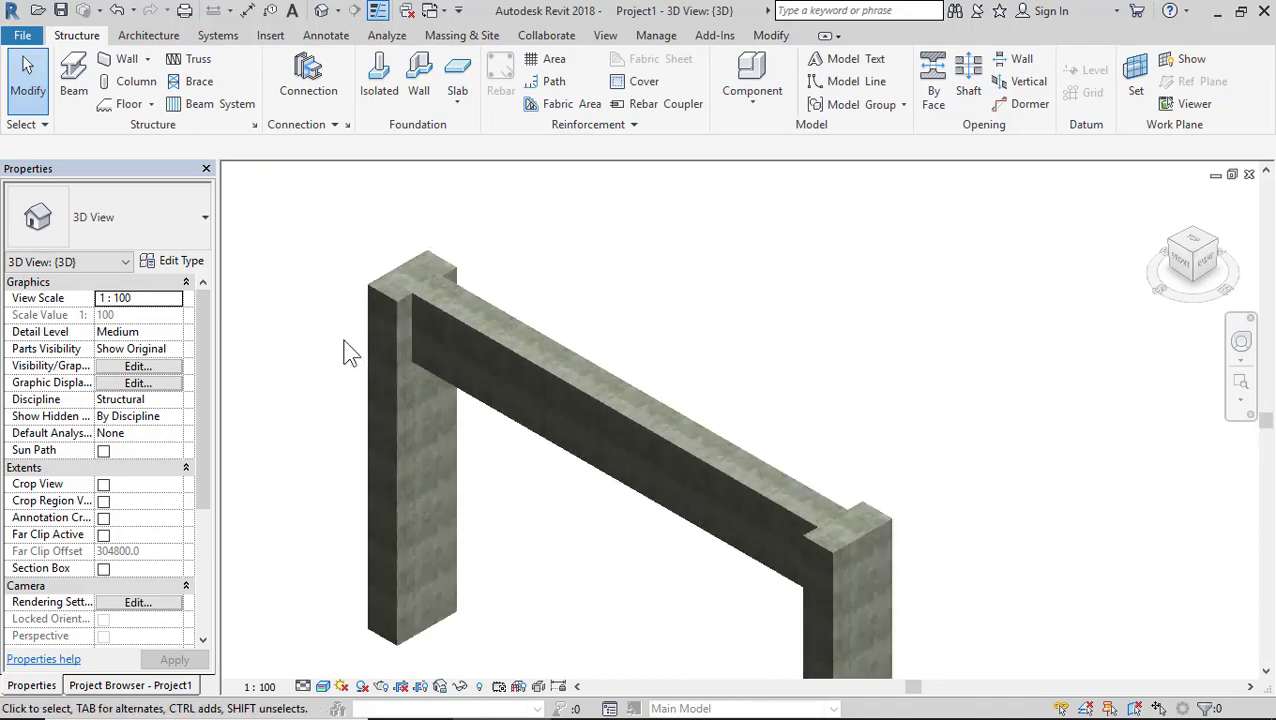
{"action": "scroll", "coordinate": [548, 308], "scroll_direction": "down", "scroll_amount": 1}
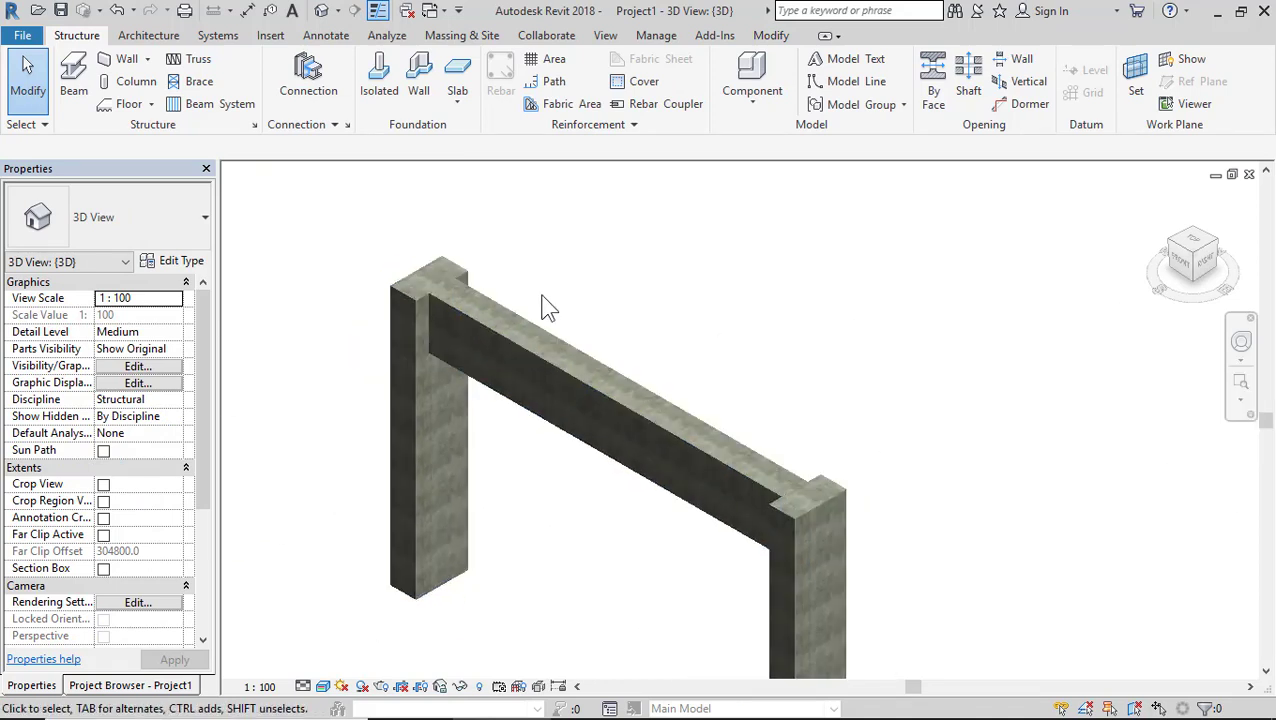
{"action": "scroll", "coordinate": [548, 308], "scroll_direction": "down", "scroll_amount": 2}
{"action": "left_click", "coordinate": [165, 688]}
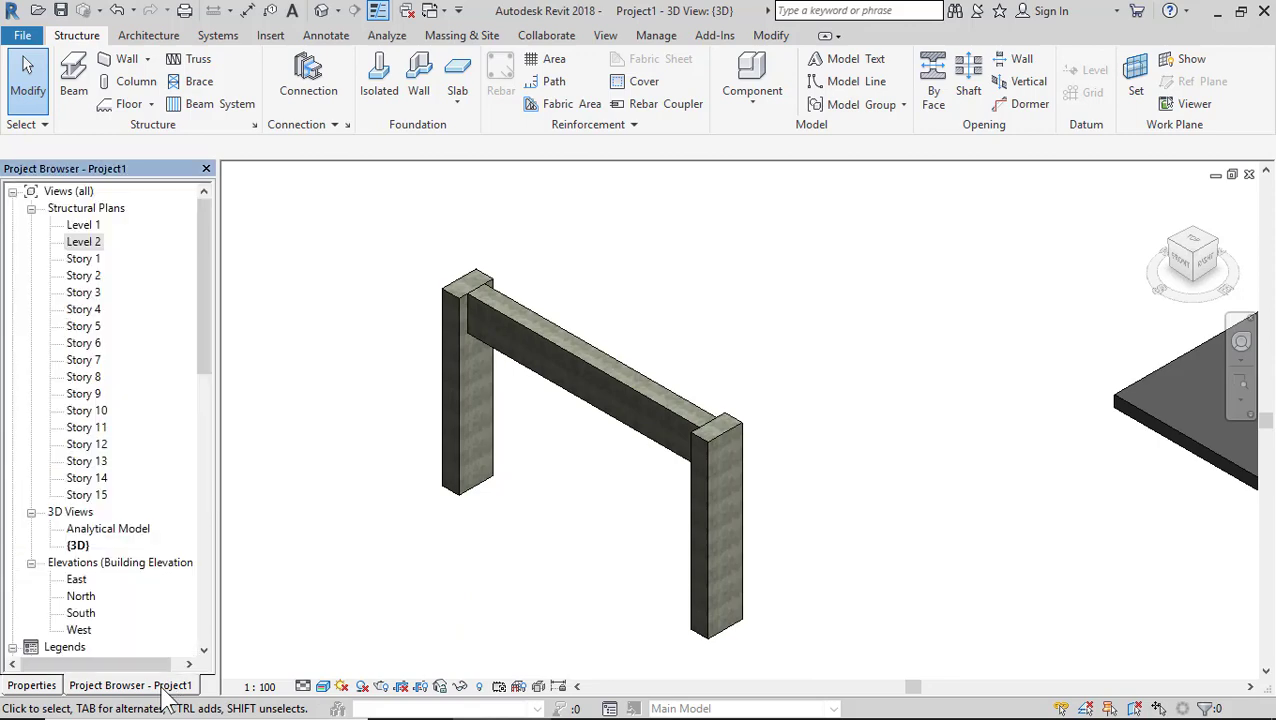
{"action": "scroll", "coordinate": [537, 397], "scroll_direction": "up", "scroll_amount": 2}
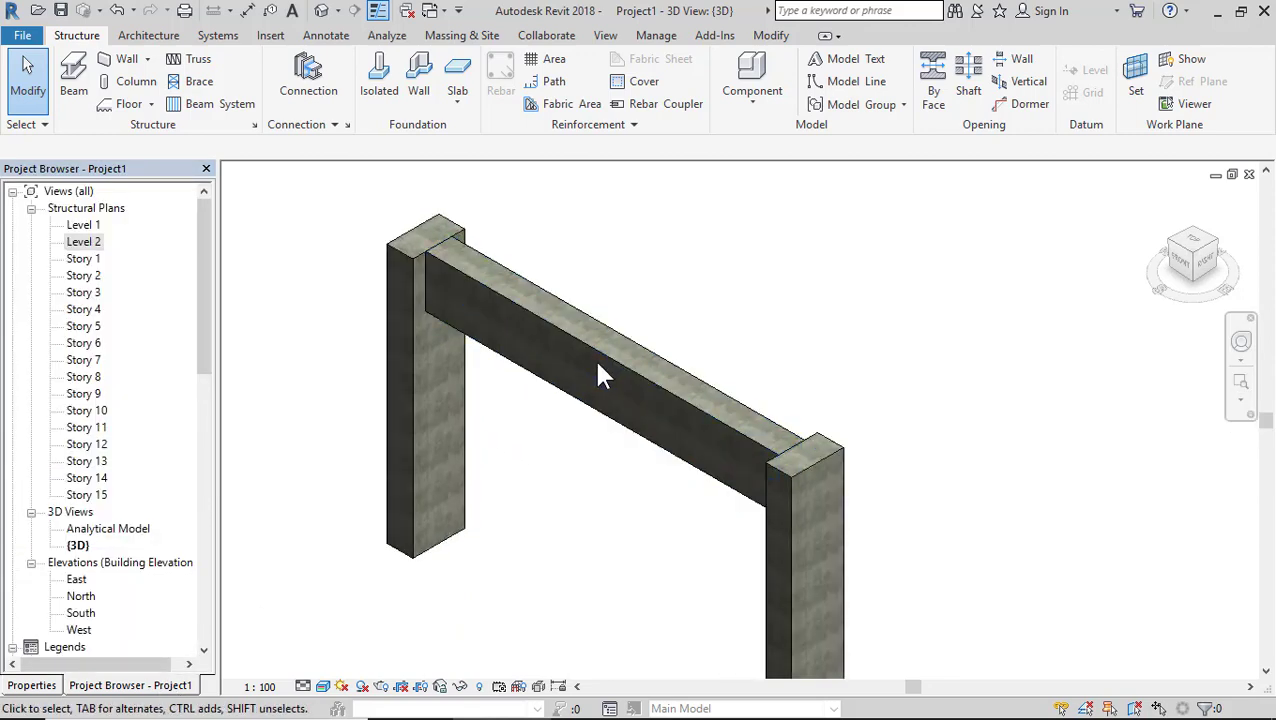
{"action": "scroll", "coordinate": [598, 370], "scroll_direction": "down", "scroll_amount": 2}
{"action": "double_click", "coordinate": [85, 242]}
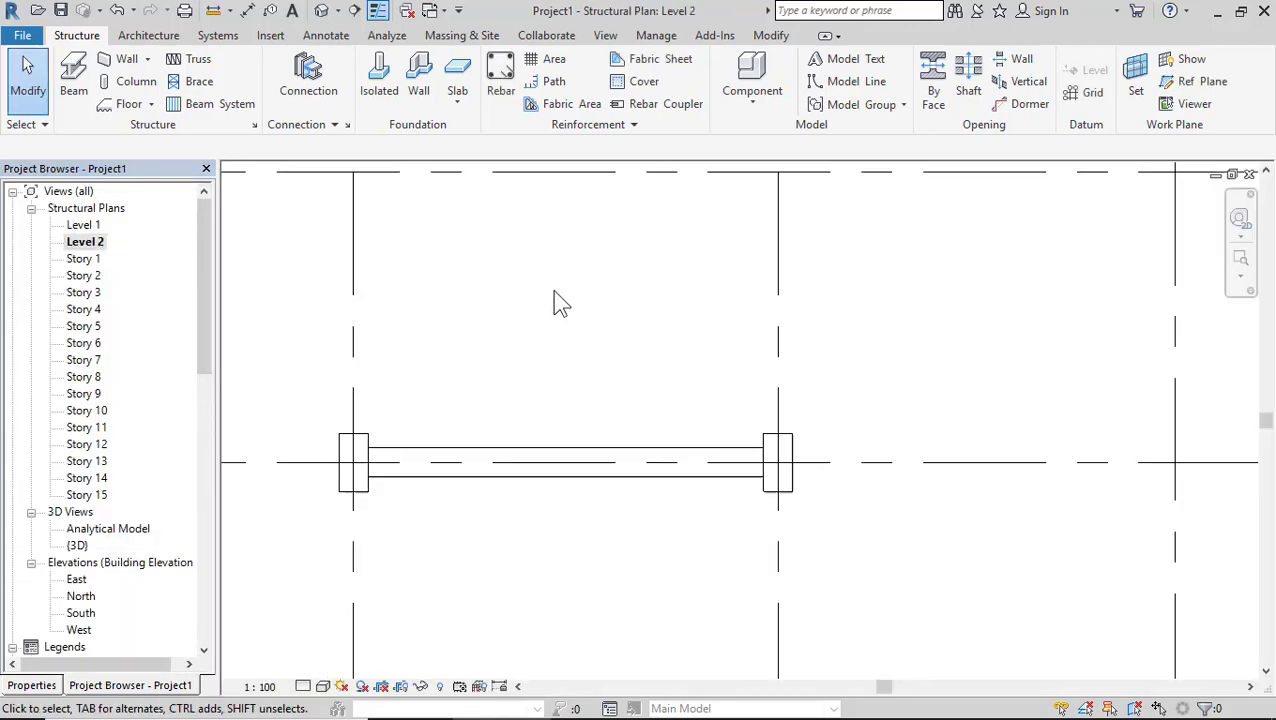
{"action": "scroll", "coordinate": [555, 299], "scroll_direction": "down", "scroll_amount": 5}
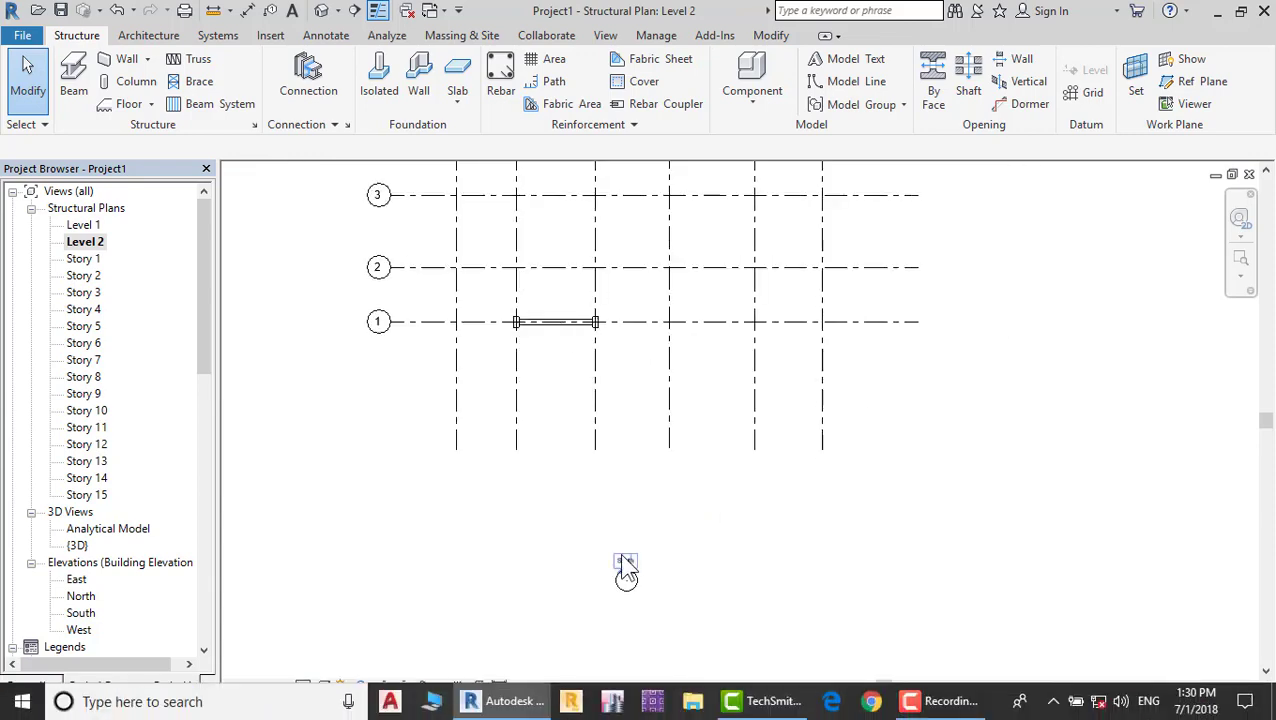
{"action": "scroll", "coordinate": [627, 570], "scroll_direction": "up", "scroll_amount": 4}
On the South elevation, start a face opening on the beam's face
{"action": "double_click", "coordinate": [80, 613]}
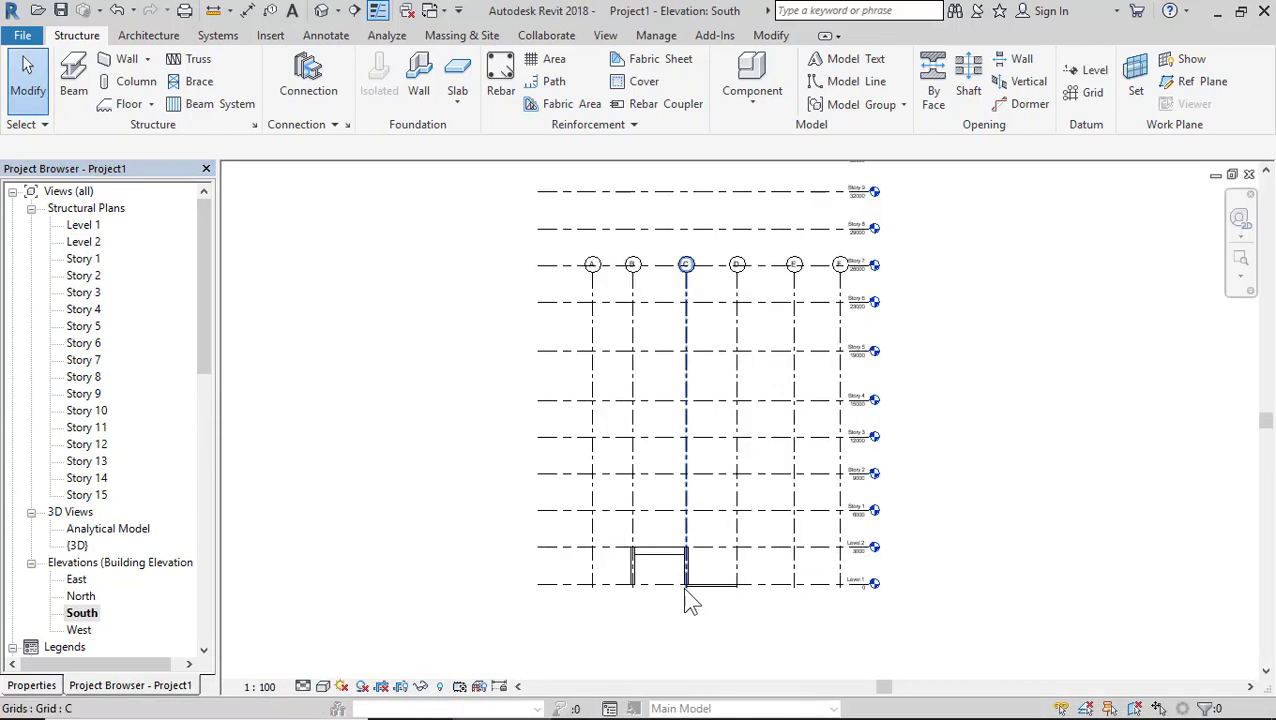
{"action": "scroll", "coordinate": [684, 592], "scroll_direction": "up", "scroll_amount": 6}
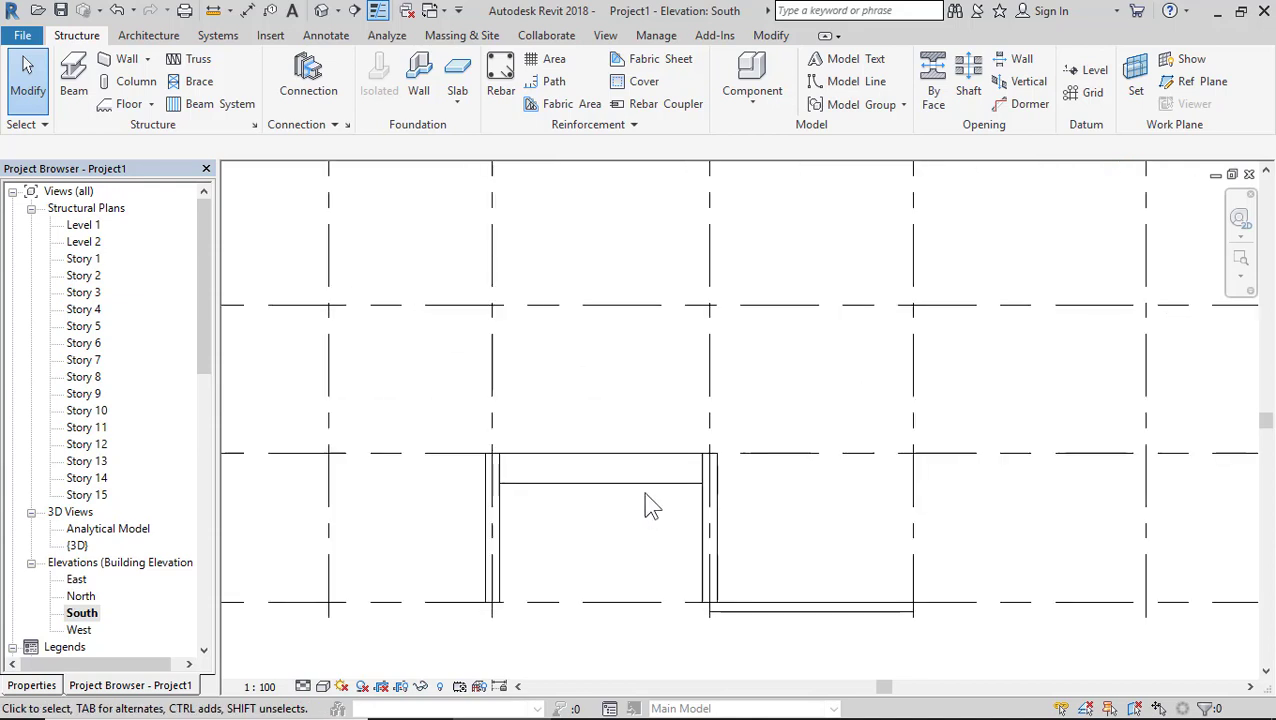
{"action": "left_click", "coordinate": [936, 92]}
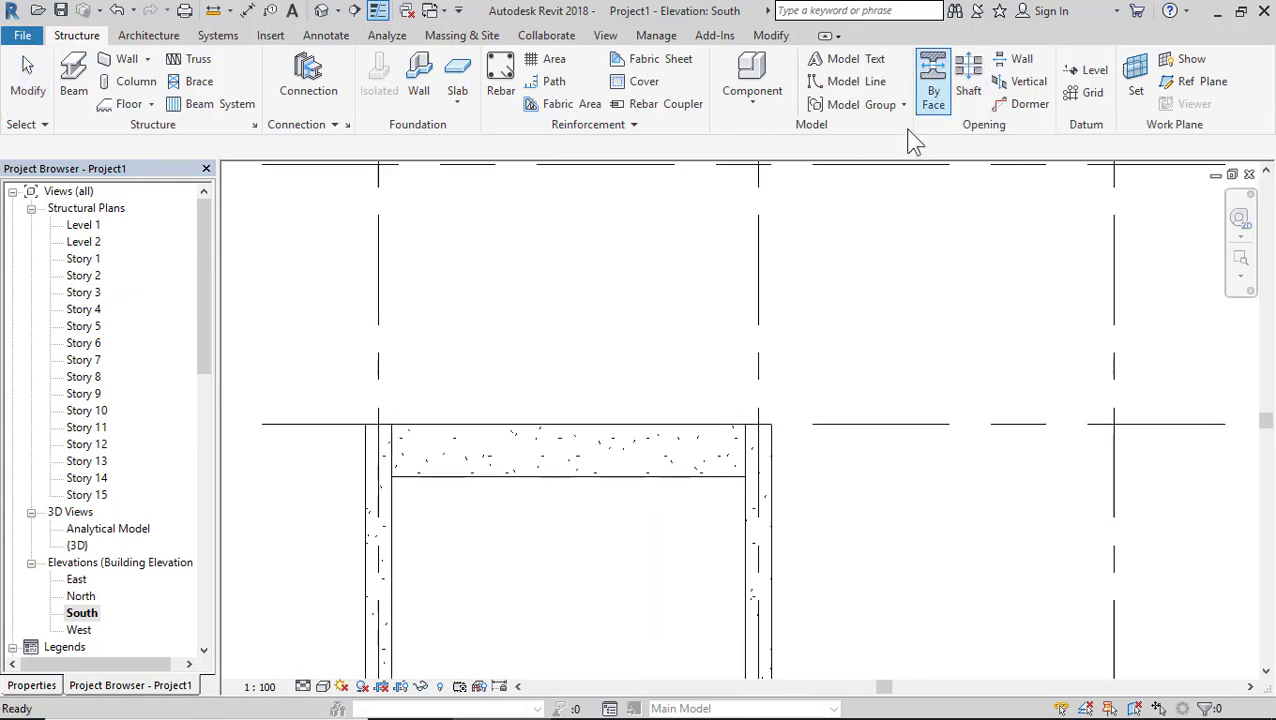
{"action": "left_click", "coordinate": [579, 425]}
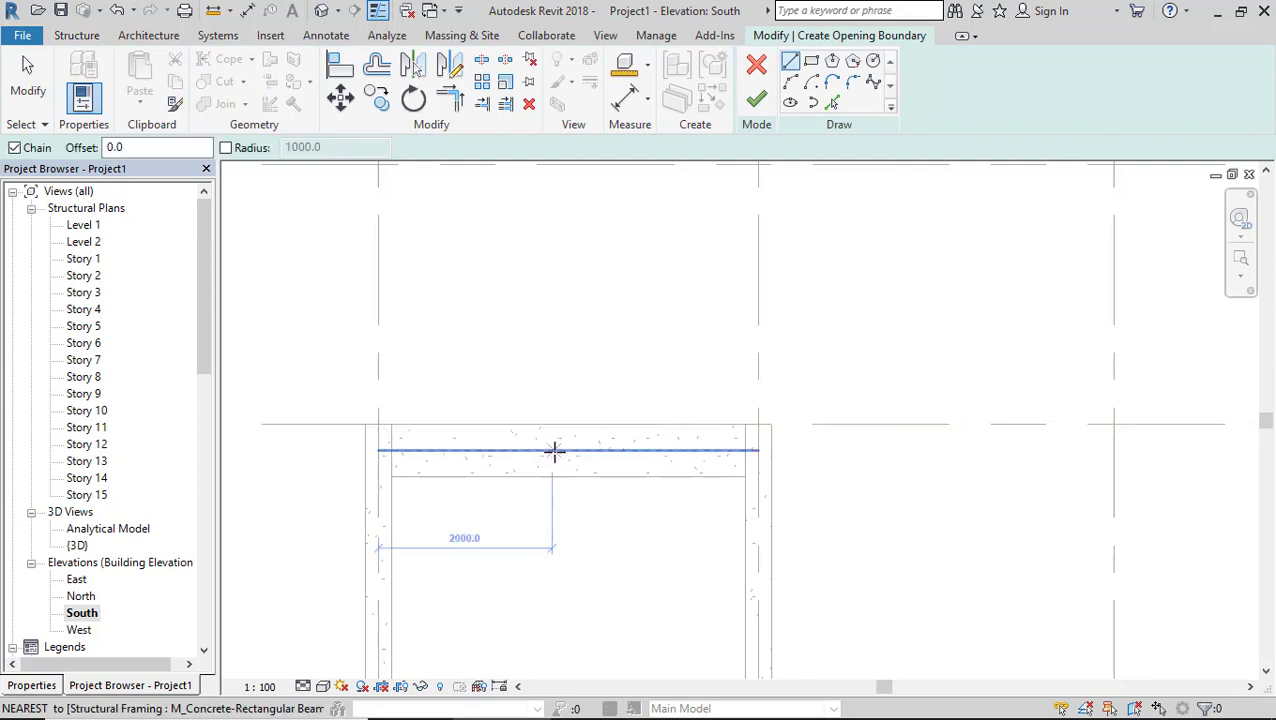
{"action": "scroll", "coordinate": [555, 450], "scroll_direction": "up", "scroll_amount": 3}
{"action": "scroll", "coordinate": [555, 450], "scroll_direction": "up", "scroll_amount": 2}
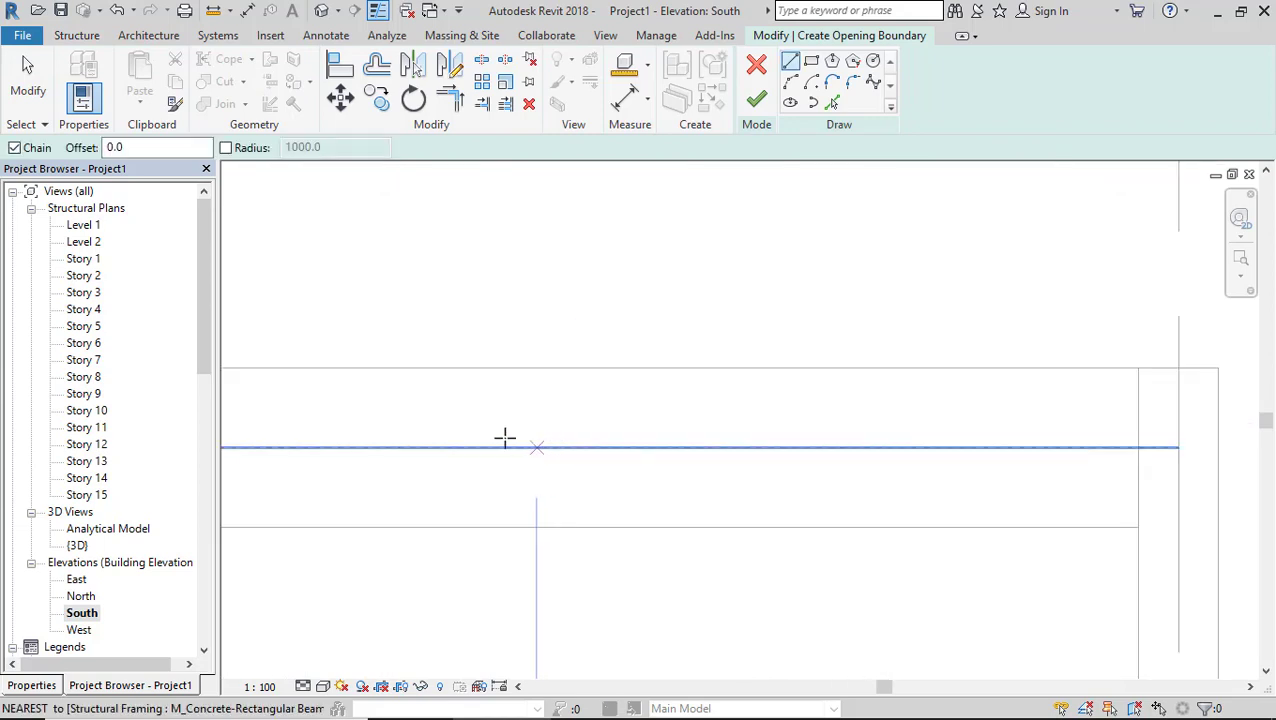
Sketch a small rectangular opening on the beam, finish it, and view it in 3D
{"action": "left_click", "coordinate": [811, 62]}
{"action": "scroll", "coordinate": [650, 390], "scroll_direction": "down", "scroll_amount": 3}
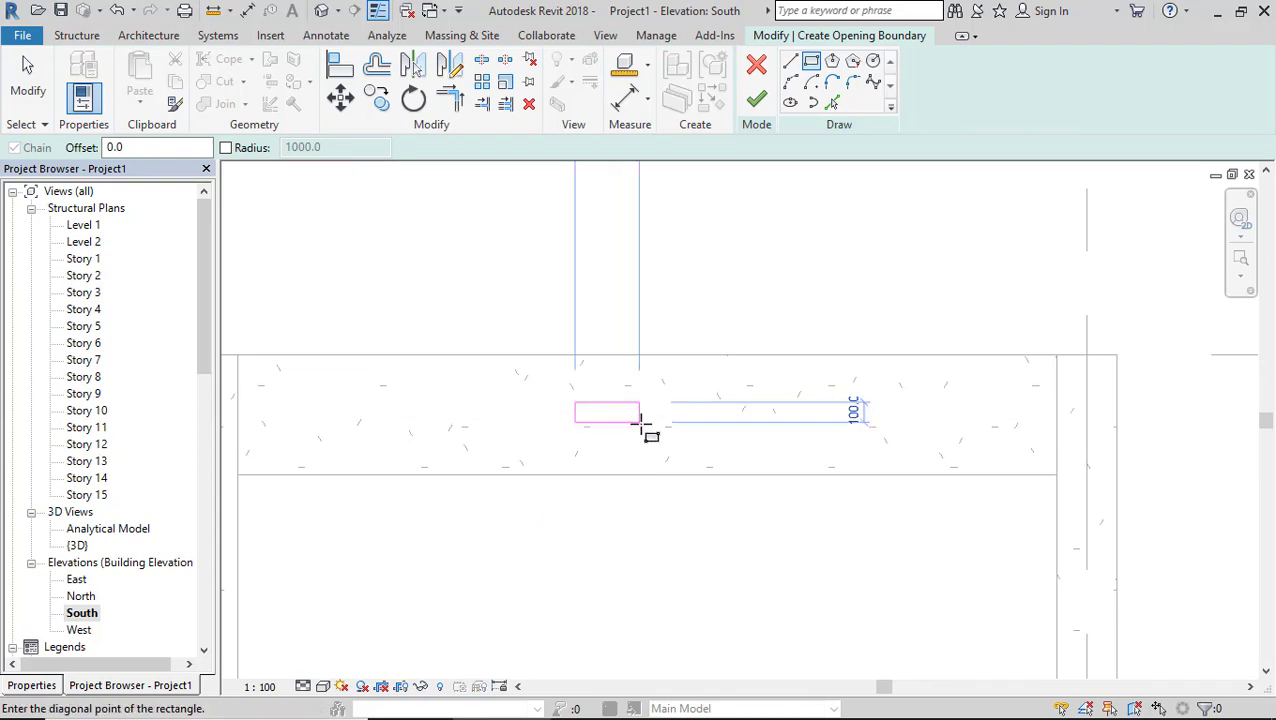
{"action": "left_click", "coordinate": [643, 422]}
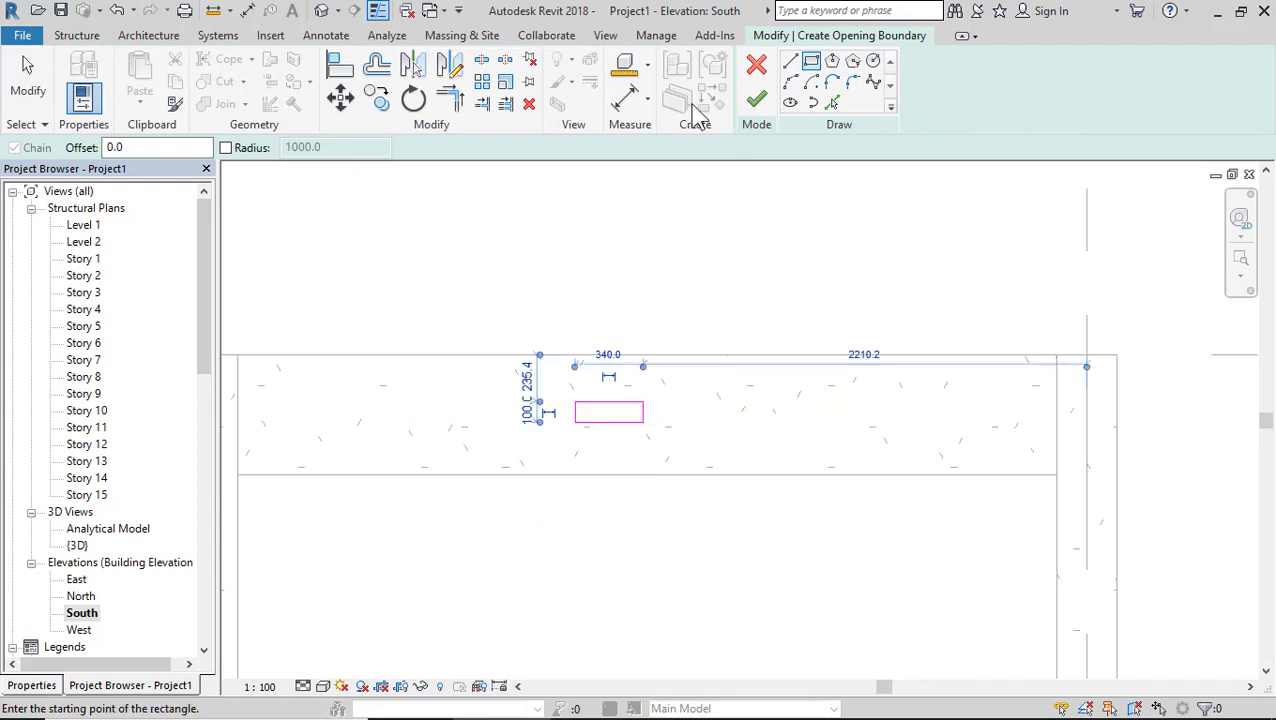
{"action": "left_click", "coordinate": [756, 100]}
{"action": "left_click", "coordinate": [717, 254]}
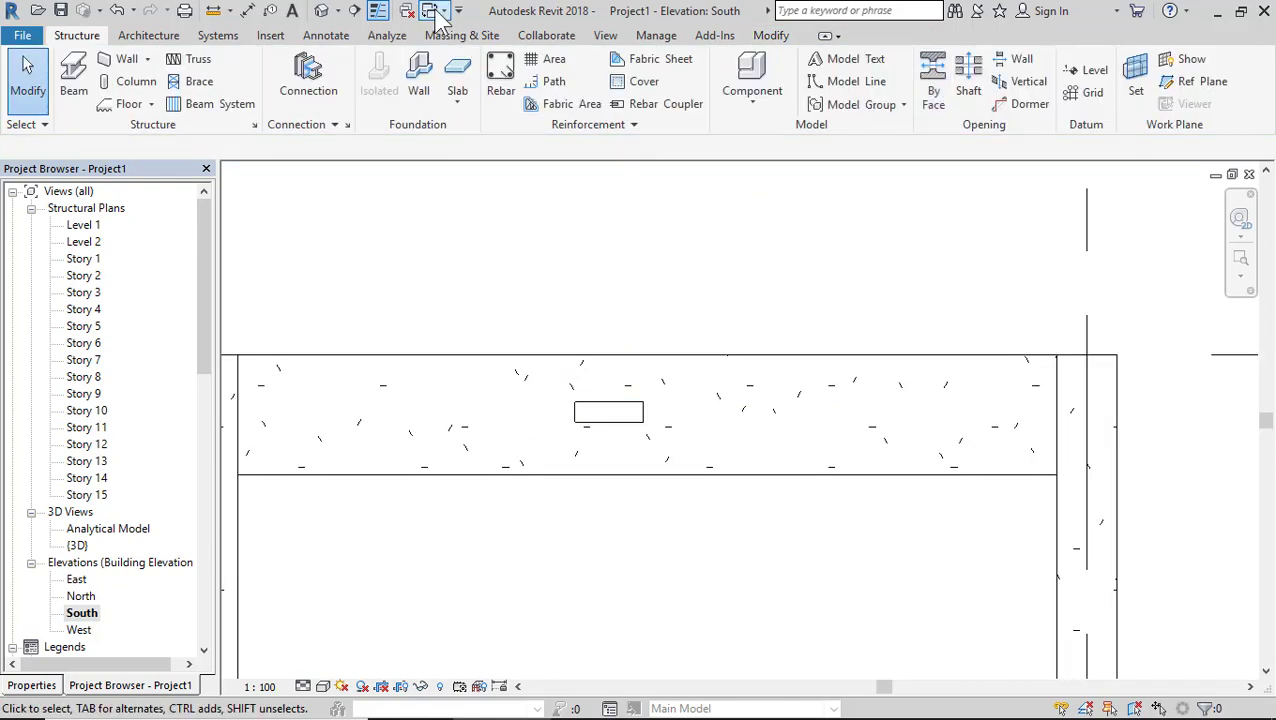
{"action": "left_click", "coordinate": [322, 10]}
Select the beam's rectangular opening cut, edit and finish its sketch, then delete it
{"action": "scroll", "coordinate": [600, 375], "scroll_direction": "up", "scroll_amount": 6}
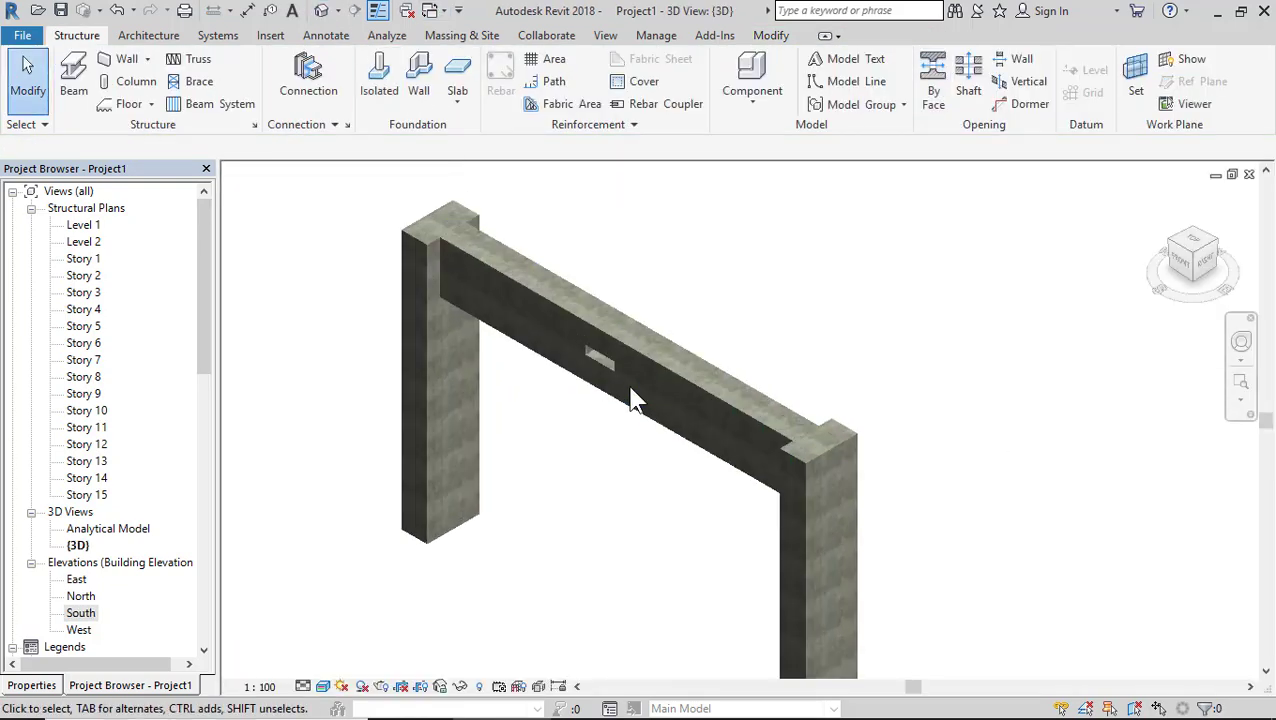
{"action": "scroll", "coordinate": [590, 350], "scroll_direction": "up", "scroll_amount": 4}
{"action": "left_click", "coordinate": [585, 313]}
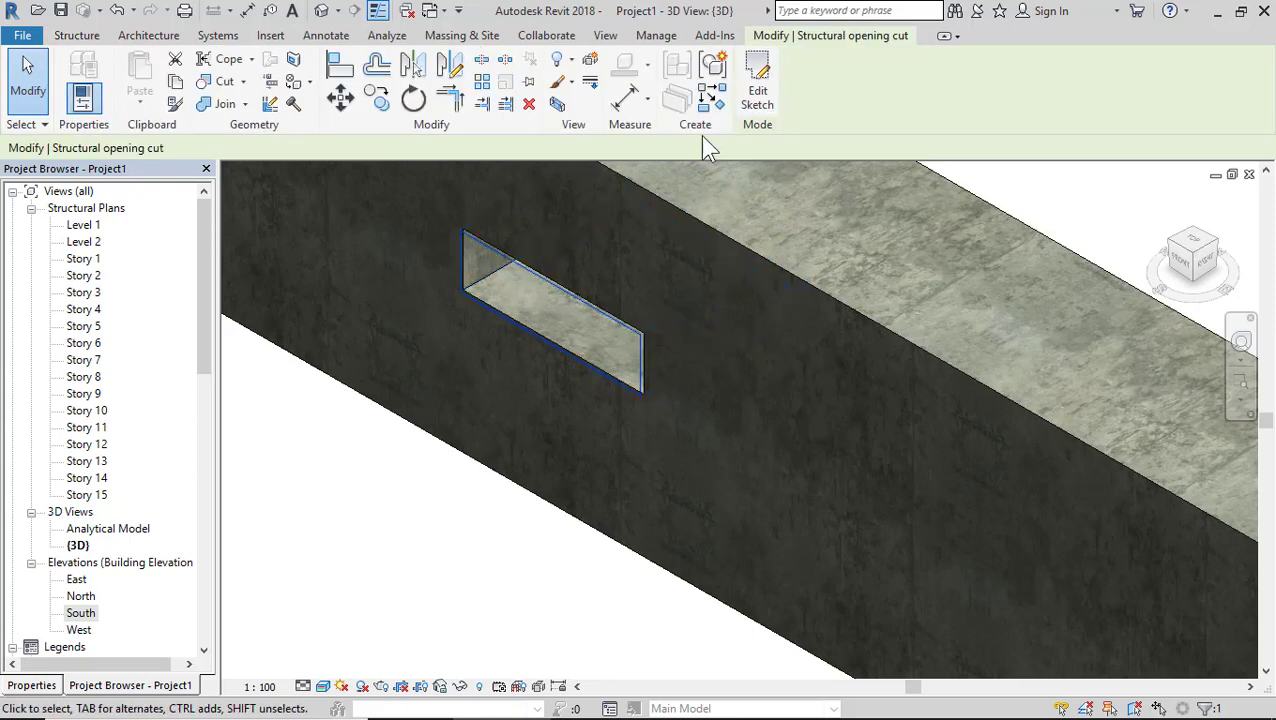
{"action": "left_click", "coordinate": [758, 88]}
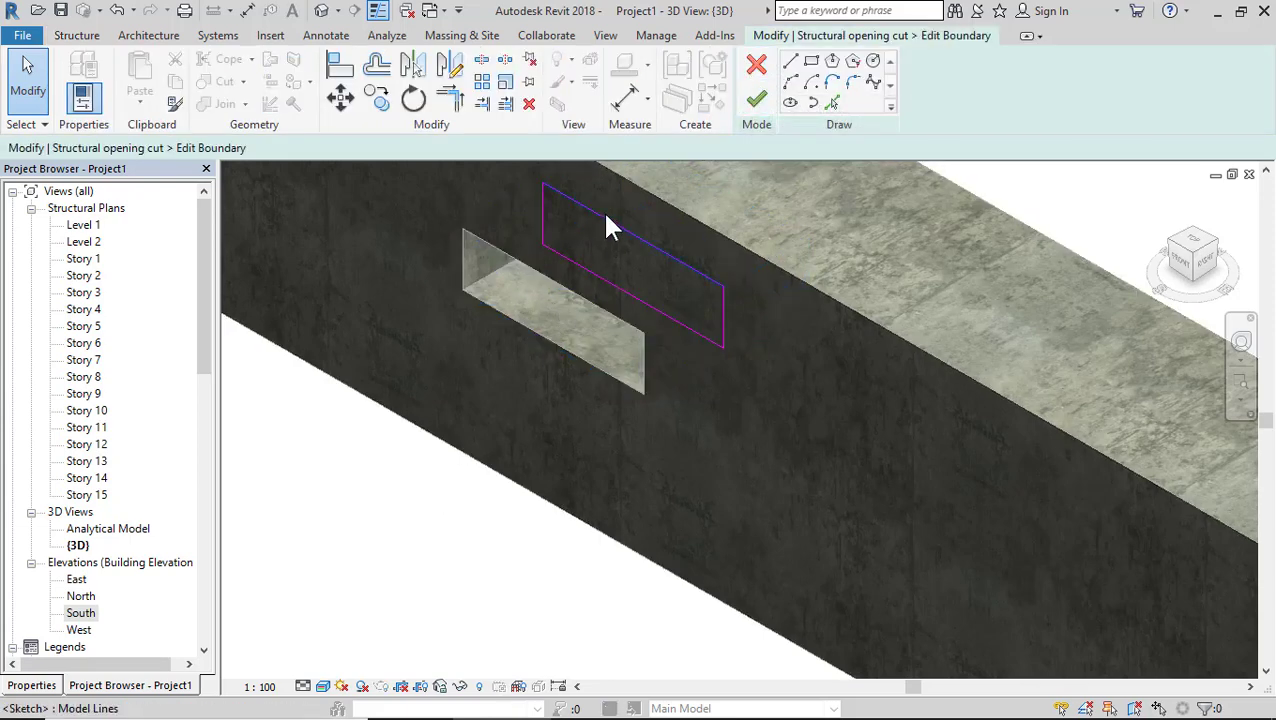
{"action": "left_click", "coordinate": [756, 98]}
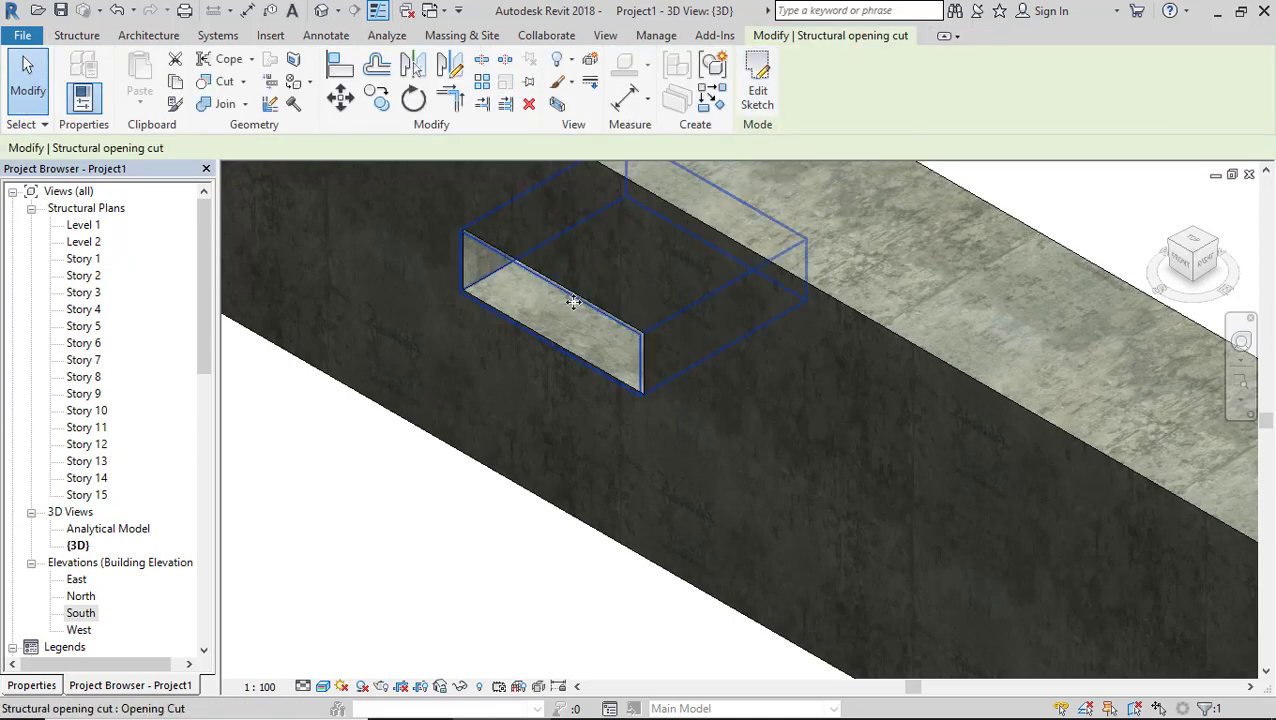
{"action": "key", "text": "Delete"}
{"action": "scroll", "coordinate": [575, 315], "scroll_direction": "down", "scroll_amount": 3}
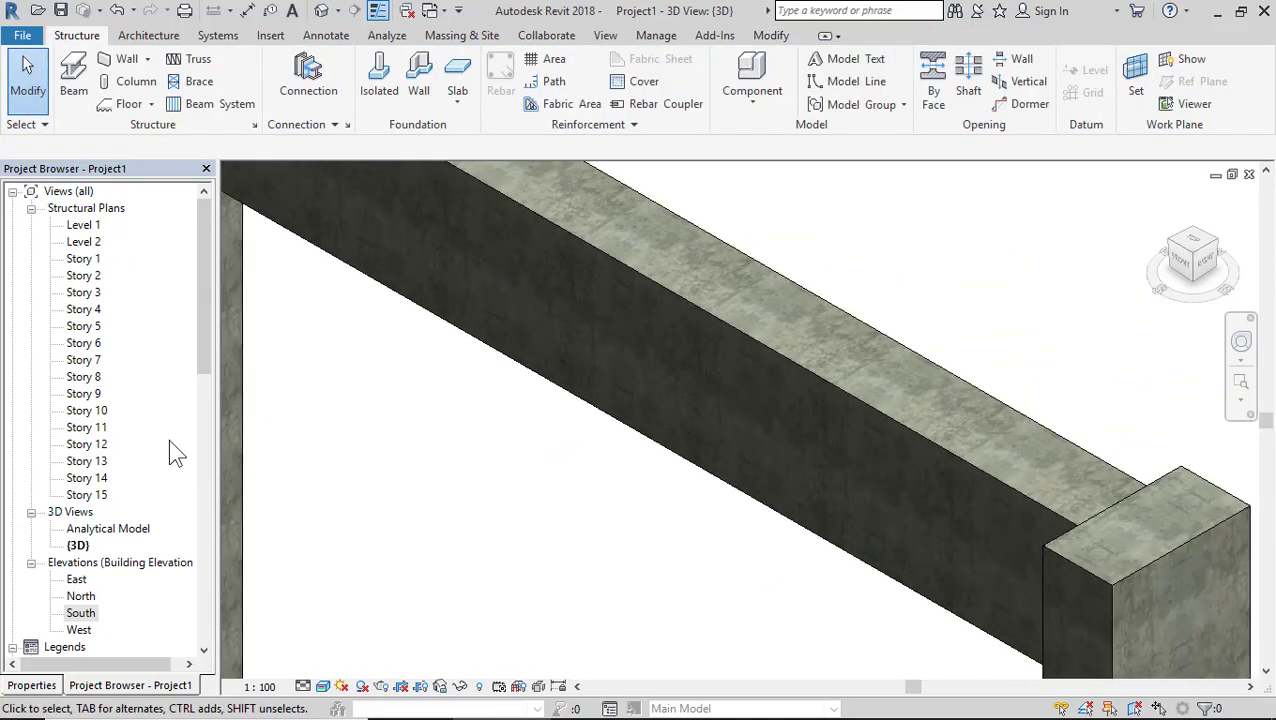
On the South elevation, start a face opening on the beam face
{"action": "double_click", "coordinate": [84, 243]}
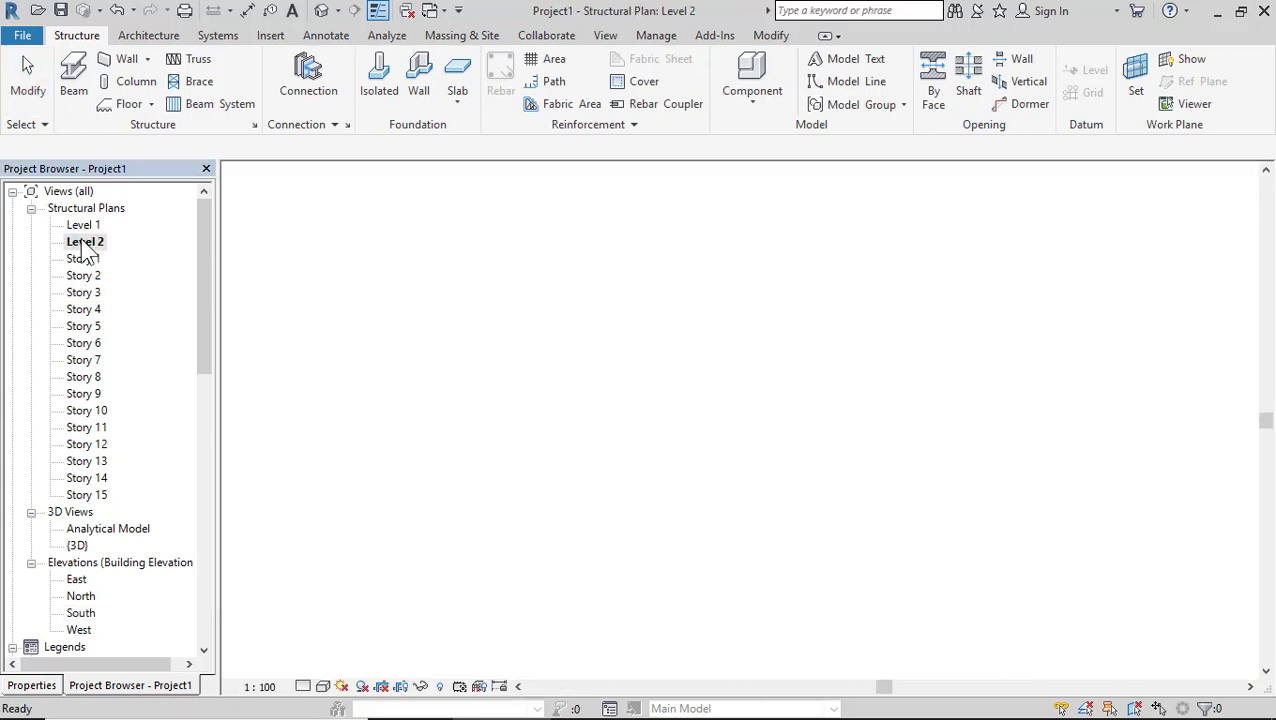
{"action": "double_click", "coordinate": [80, 613]}
{"action": "scroll", "coordinate": [604, 450], "scroll_direction": "up", "scroll_amount": 4}
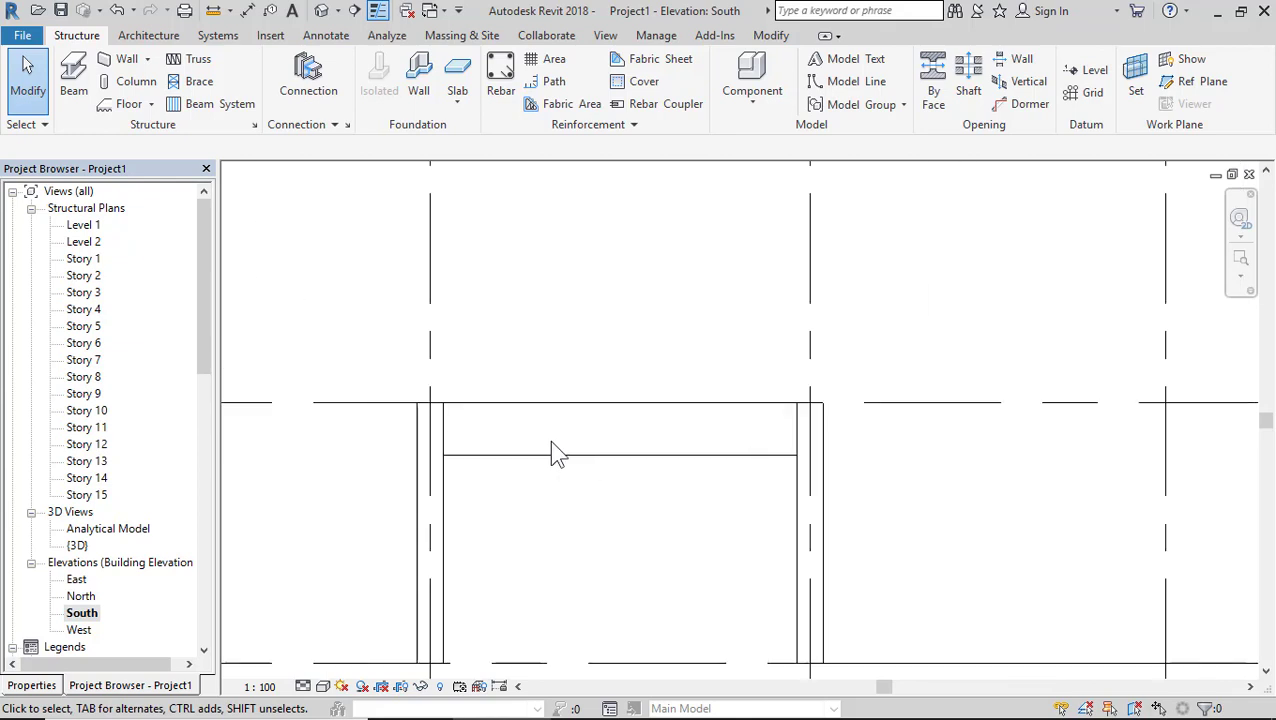
{"action": "scroll", "coordinate": [551, 443], "scroll_direction": "up", "scroll_amount": 3}
{"action": "left_click", "coordinate": [944, 79]}
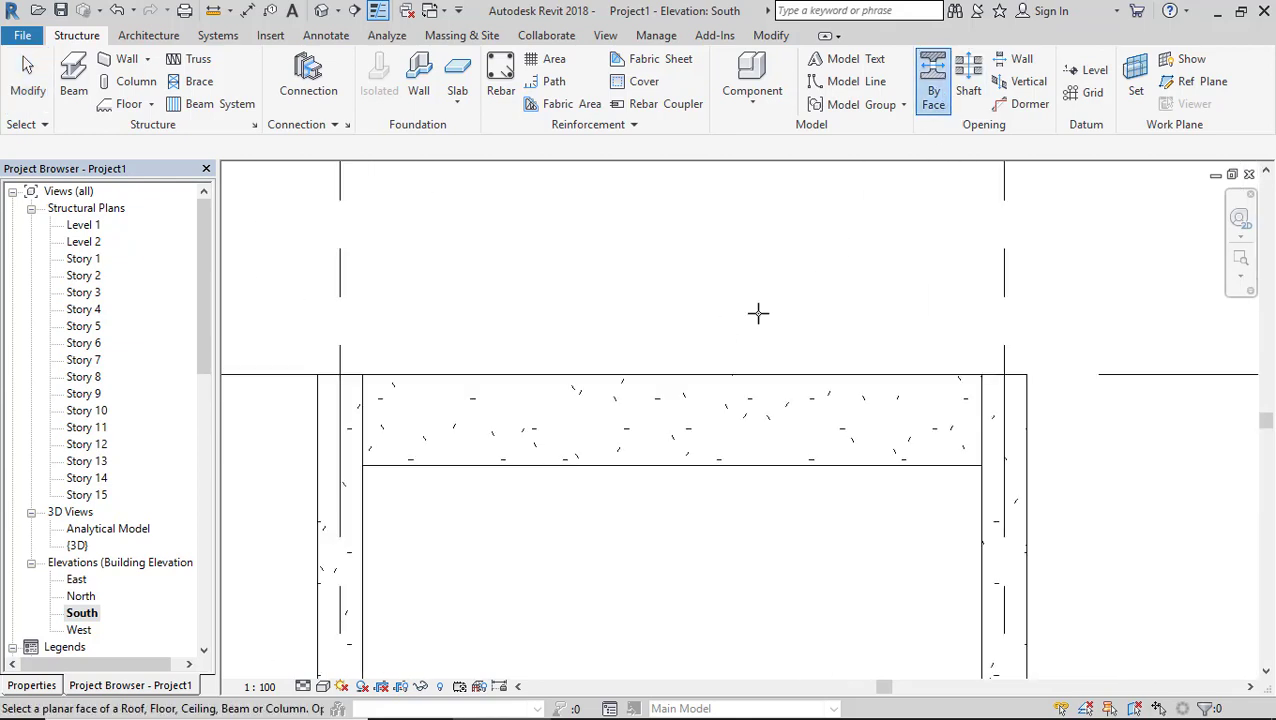
{"action": "left_click", "coordinate": [700, 376]}
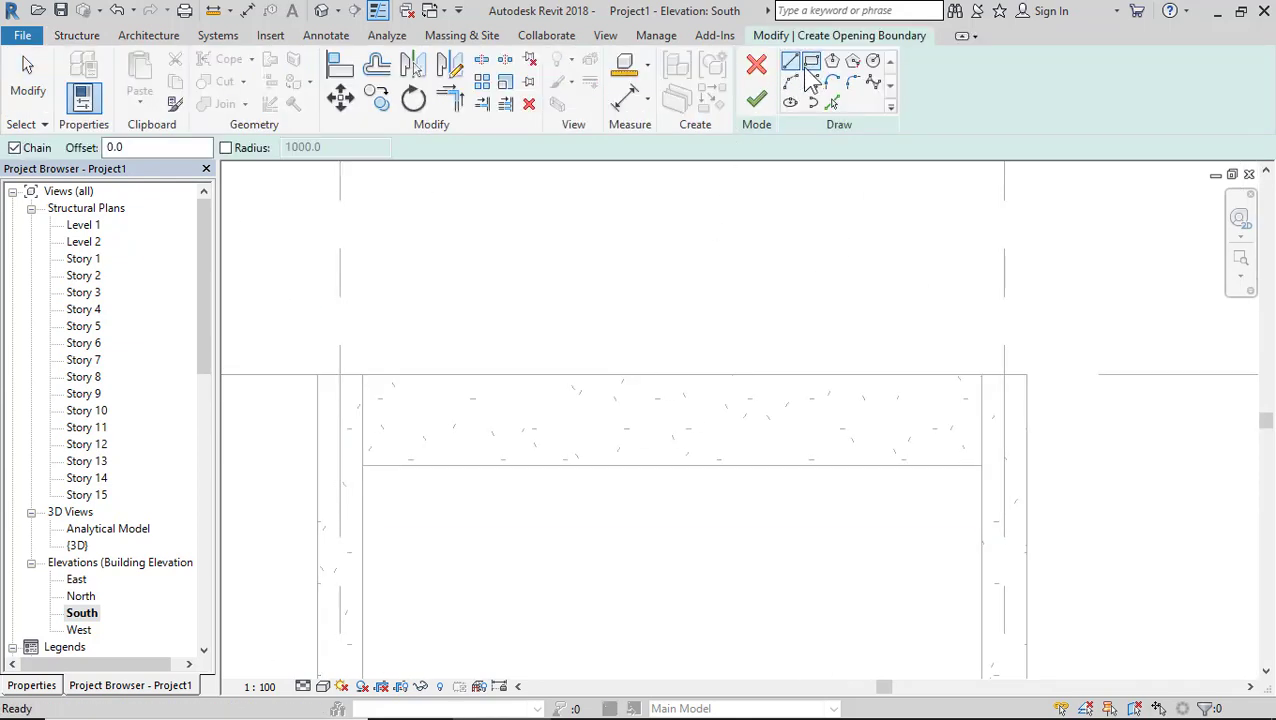
Sketch an arc along the beam's underside closed by a straight line, finish it, and view in 3D
{"action": "left_click", "coordinate": [363, 465]}
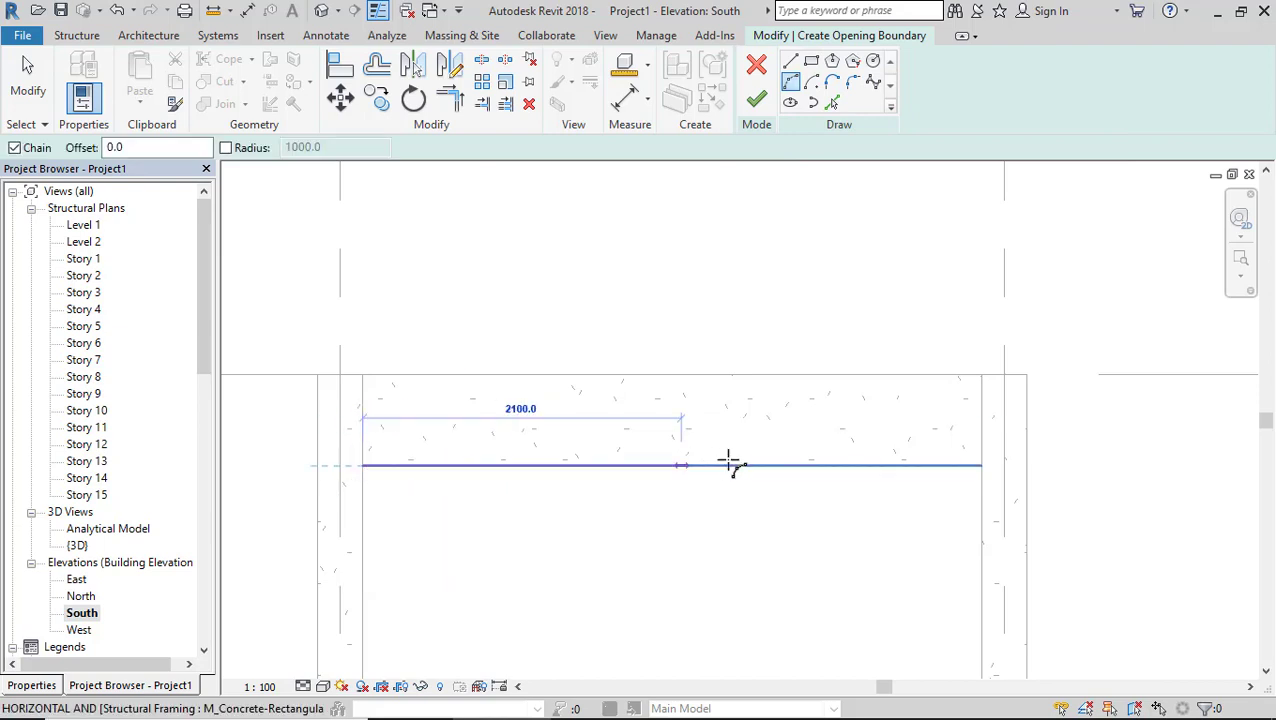
{"action": "left_click", "coordinate": [980, 465]}
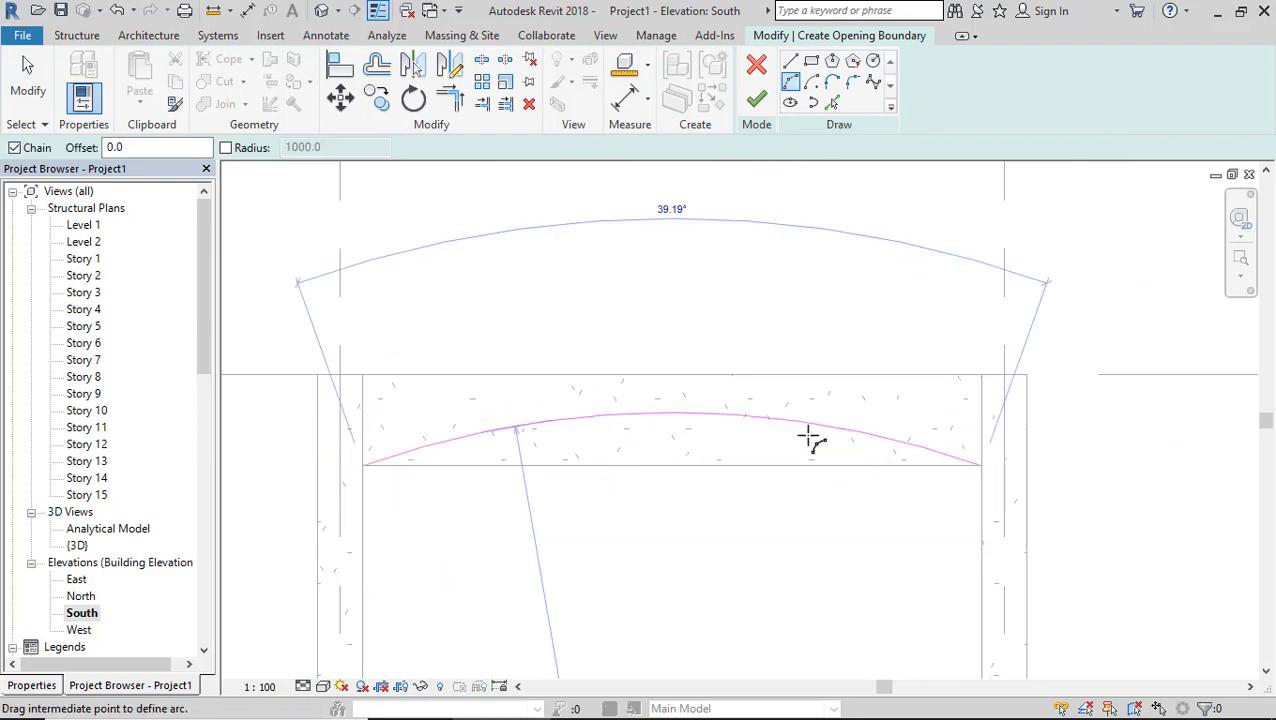
{"action": "left_click", "coordinate": [702, 405]}
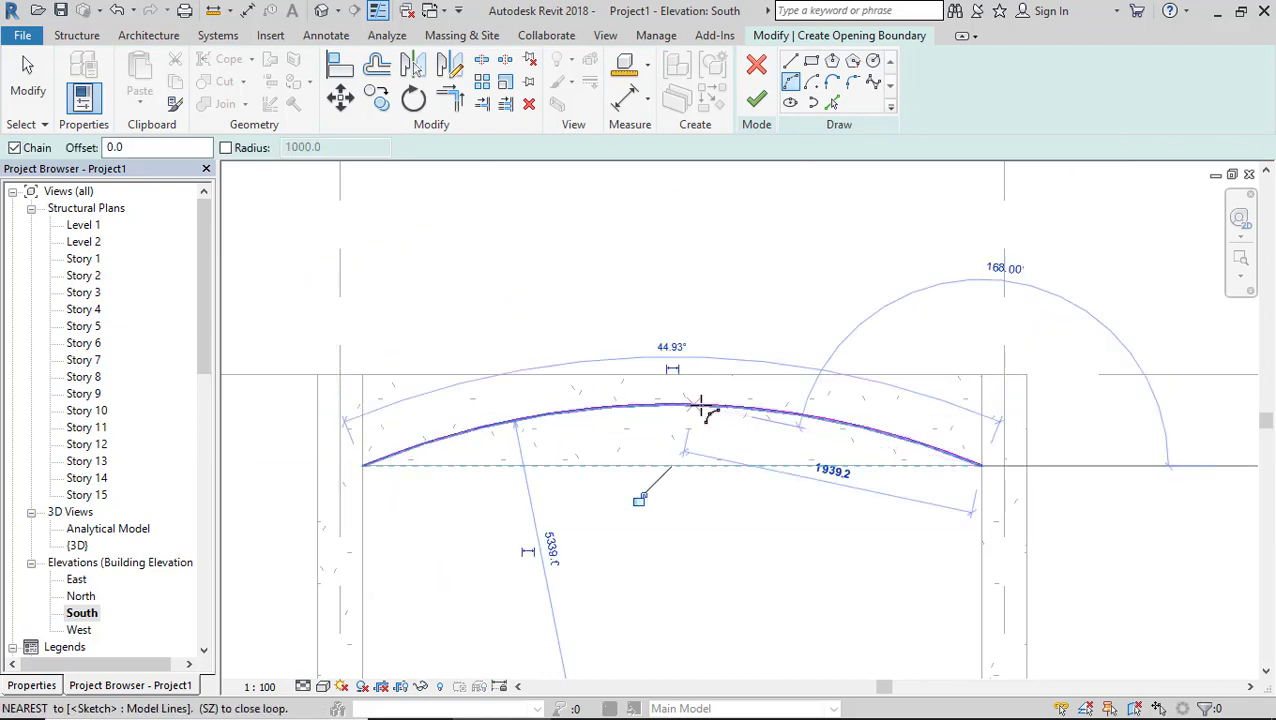
{"action": "left_click", "coordinate": [791, 62]}
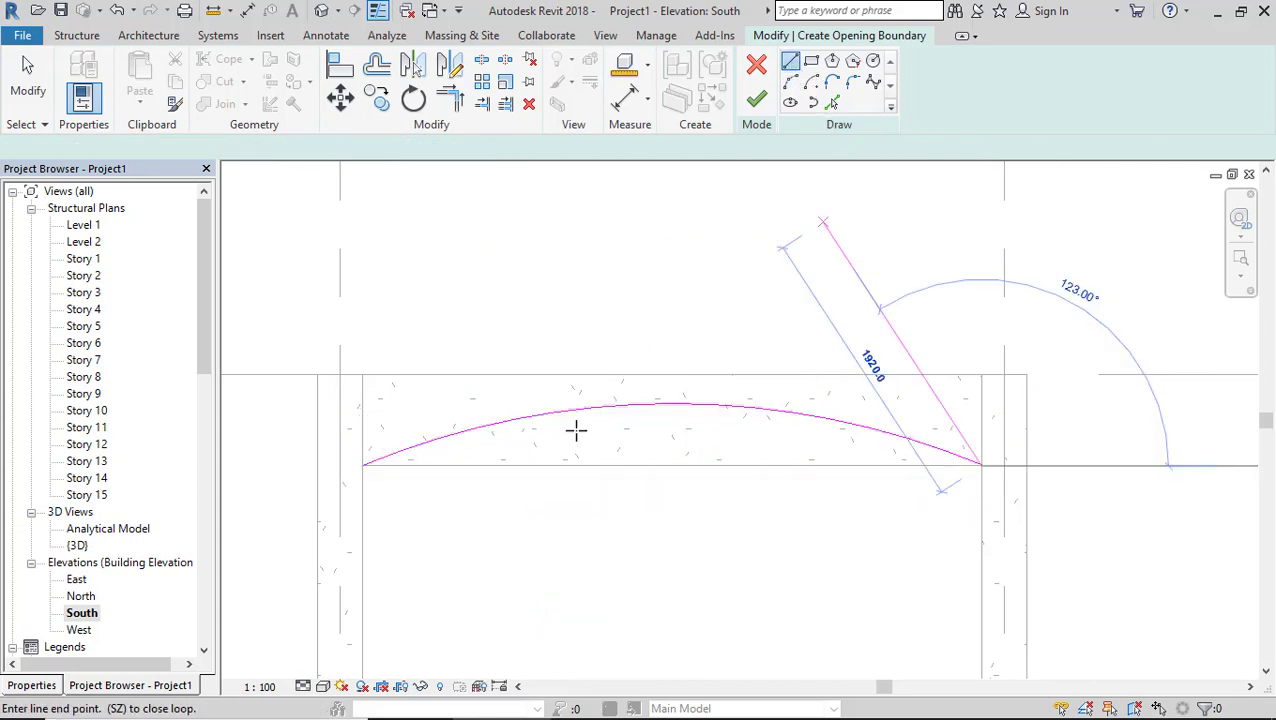
{"action": "left_click", "coordinate": [362, 465]}
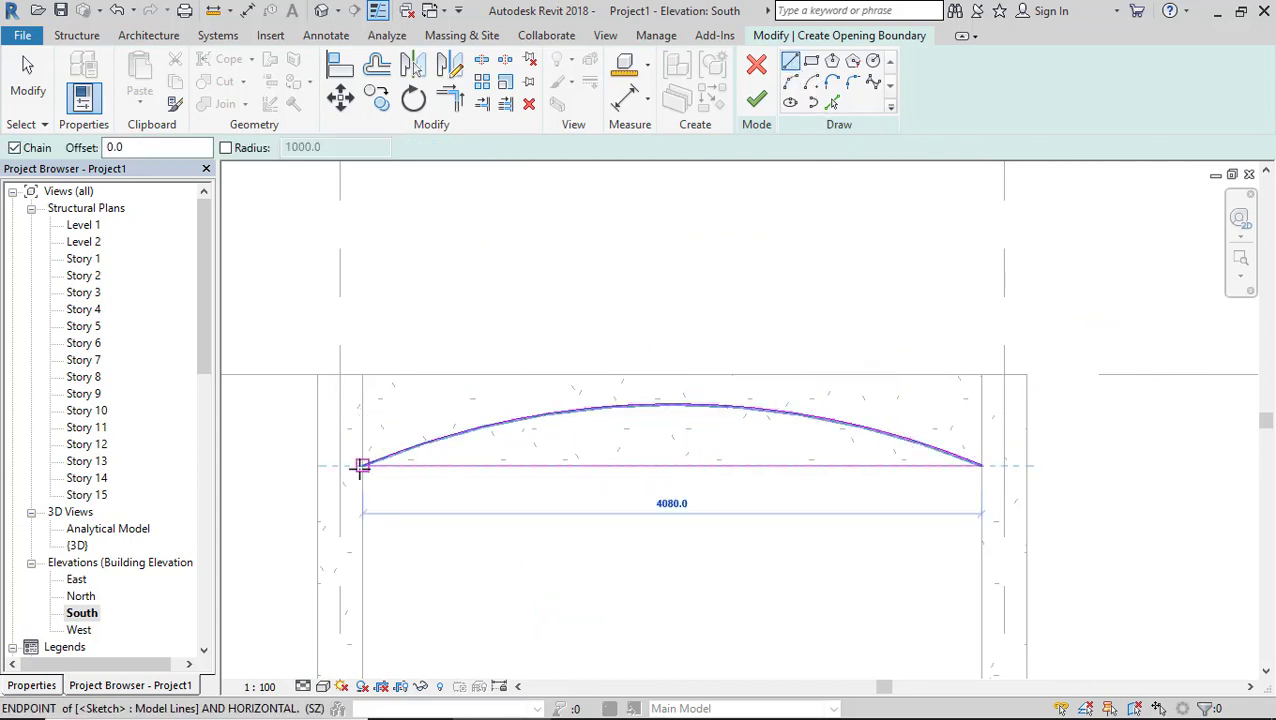
{"action": "left_click", "coordinate": [756, 99]}
{"action": "left_click", "coordinate": [1259, 627]}
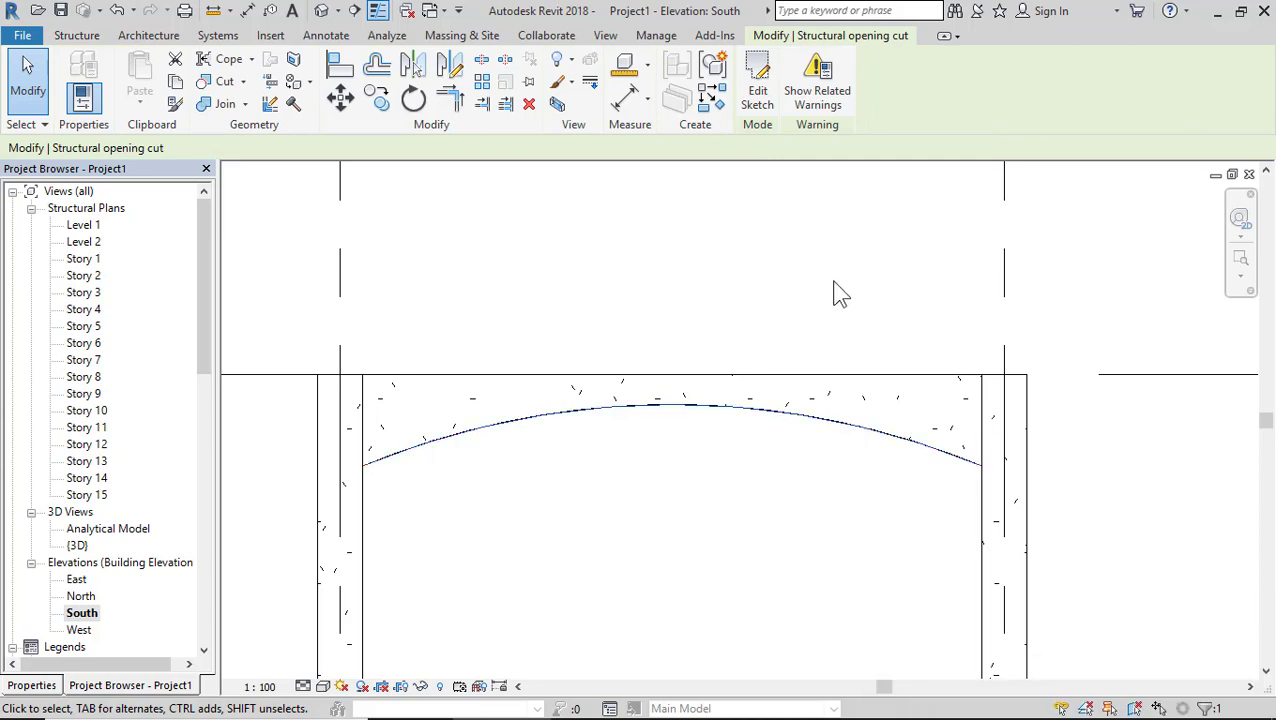
{"action": "left_click", "coordinate": [318, 12]}
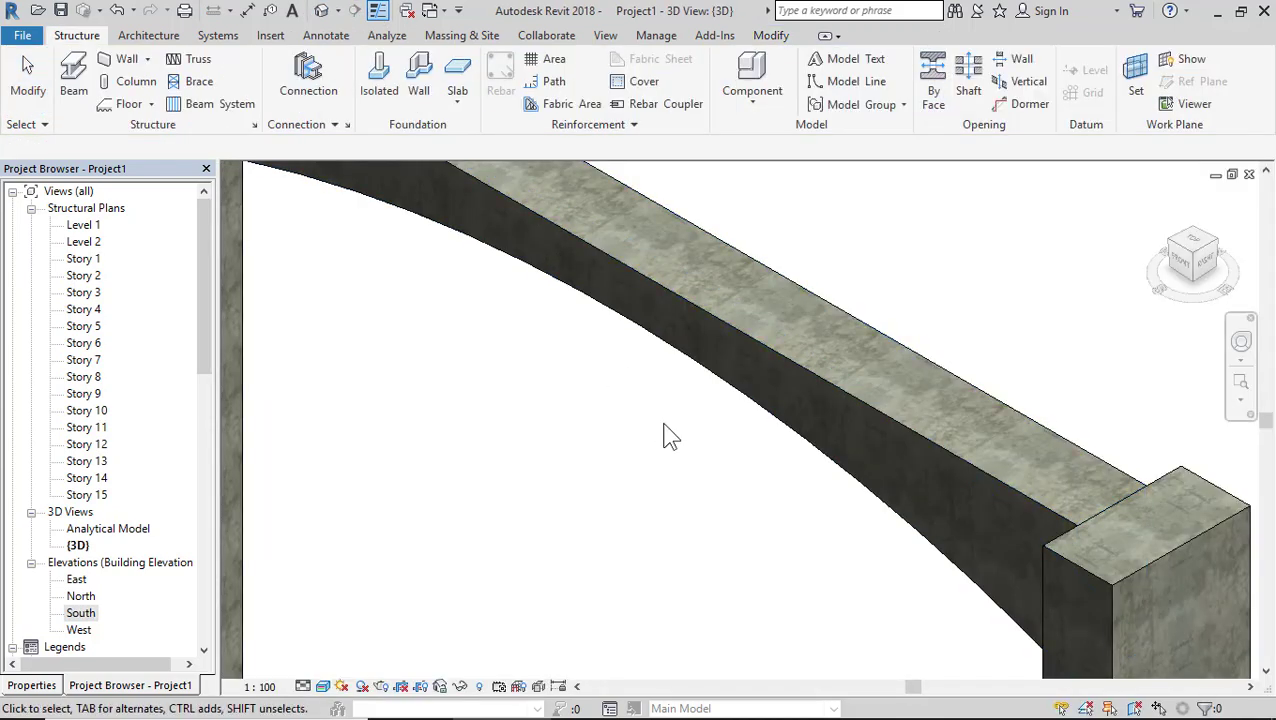
Orbit and zoom around the arched beam in 3D, then open the Level 1 structural plan
{"action": "scroll", "coordinate": [578, 350], "scroll_direction": "up", "scroll_amount": 3}
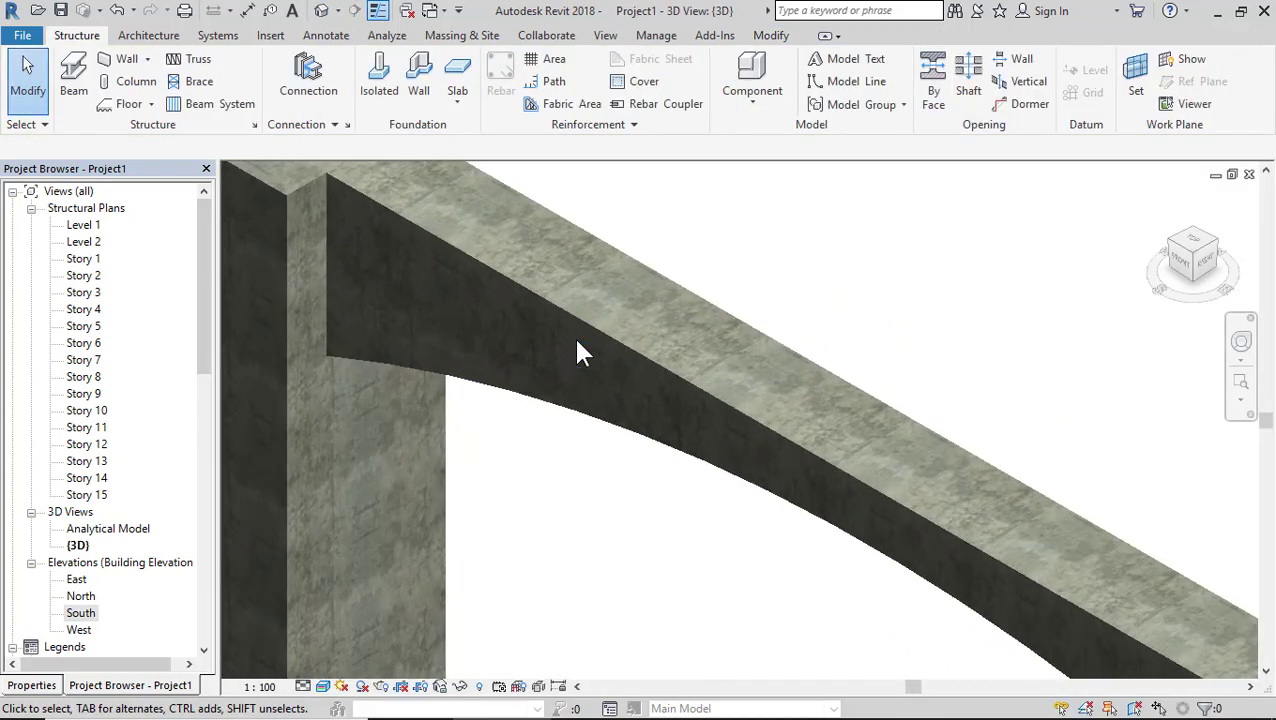
{"action": "scroll", "coordinate": [464, 293], "scroll_direction": "down", "scroll_amount": 5}
{"action": "middle_click_drag", "start_coordinate": [507, 323], "coordinate": [569, 434], "text": "shift"}
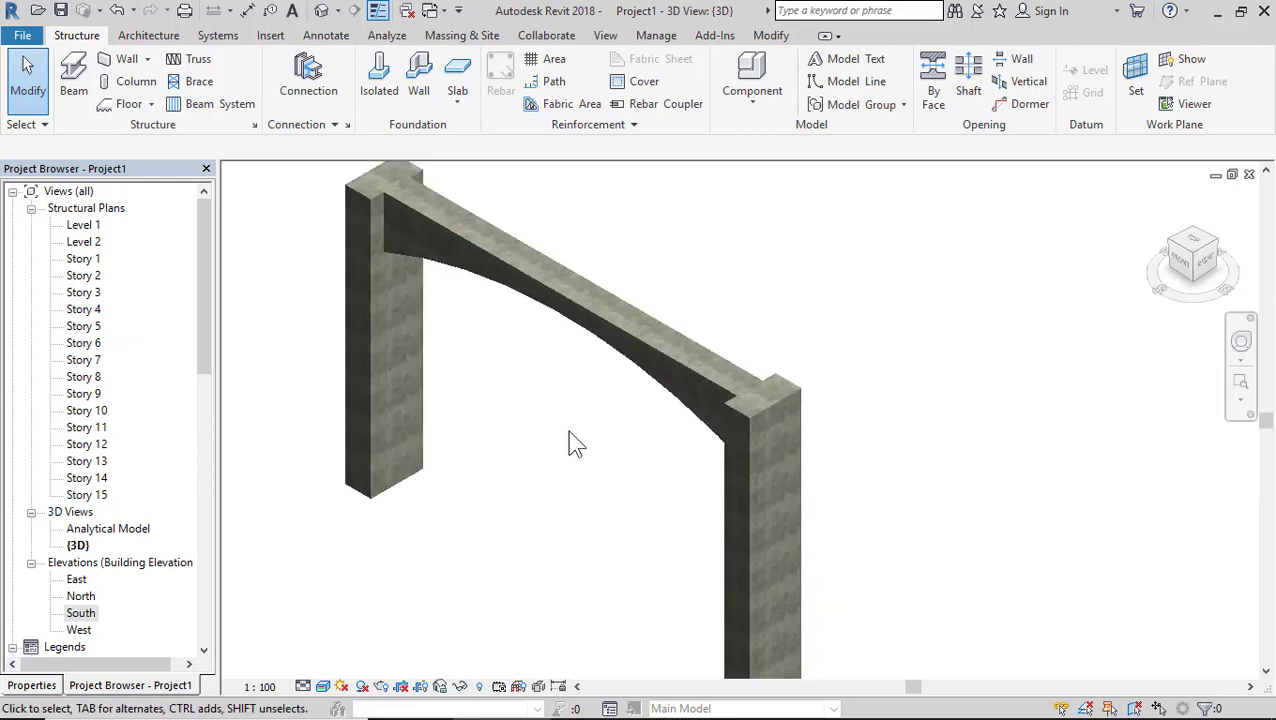
{"action": "scroll", "coordinate": [569, 434], "scroll_direction": "up", "scroll_amount": 2}
{"action": "scroll", "coordinate": [568, 432], "scroll_direction": "down", "scroll_amount": 3}
{"action": "scroll", "coordinate": [521, 362], "scroll_direction": "up", "scroll_amount": 3}
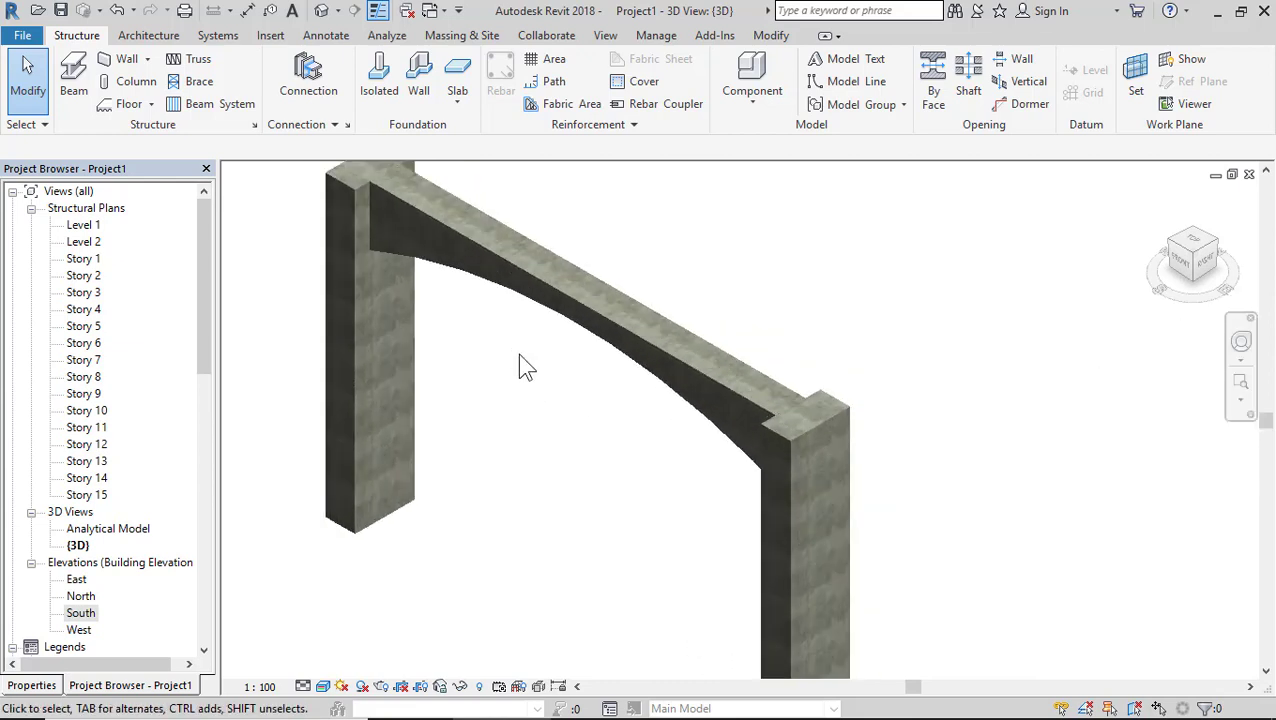
{"action": "double_click", "coordinate": [82, 226]}
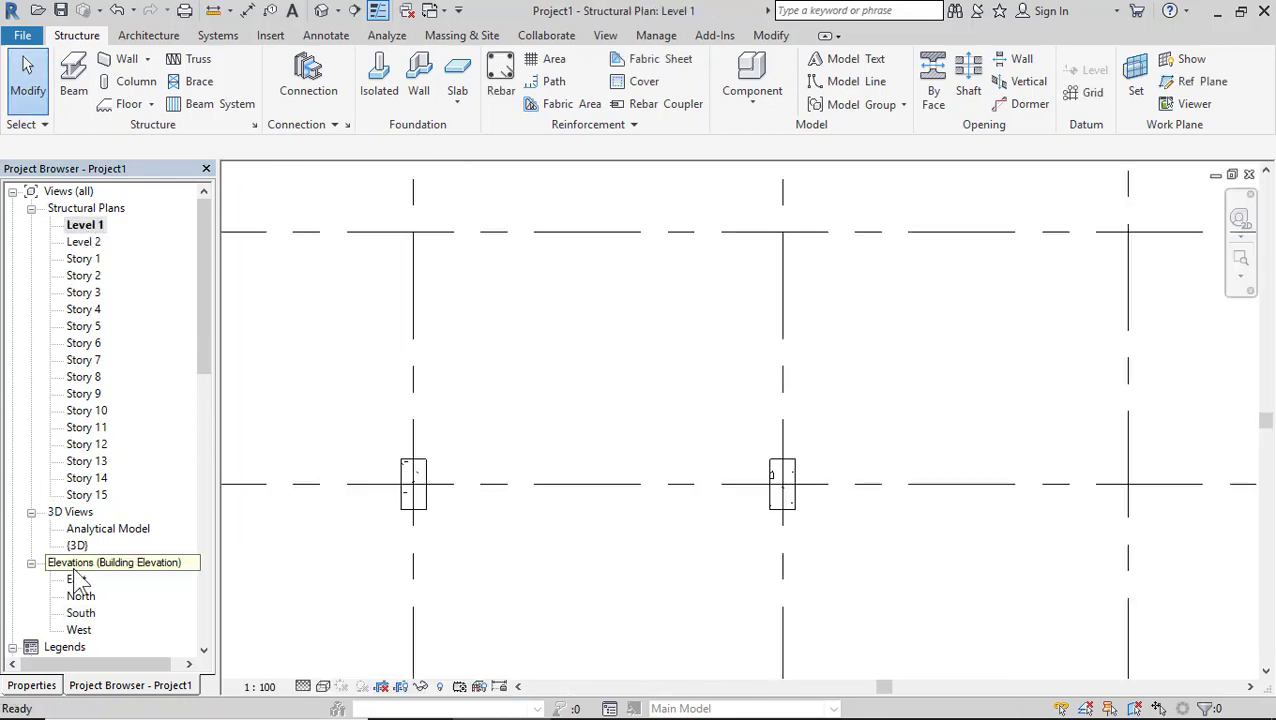
In the South elevation, start an opening by face on the left column's face
{"action": "double_click", "coordinate": [82, 614]}
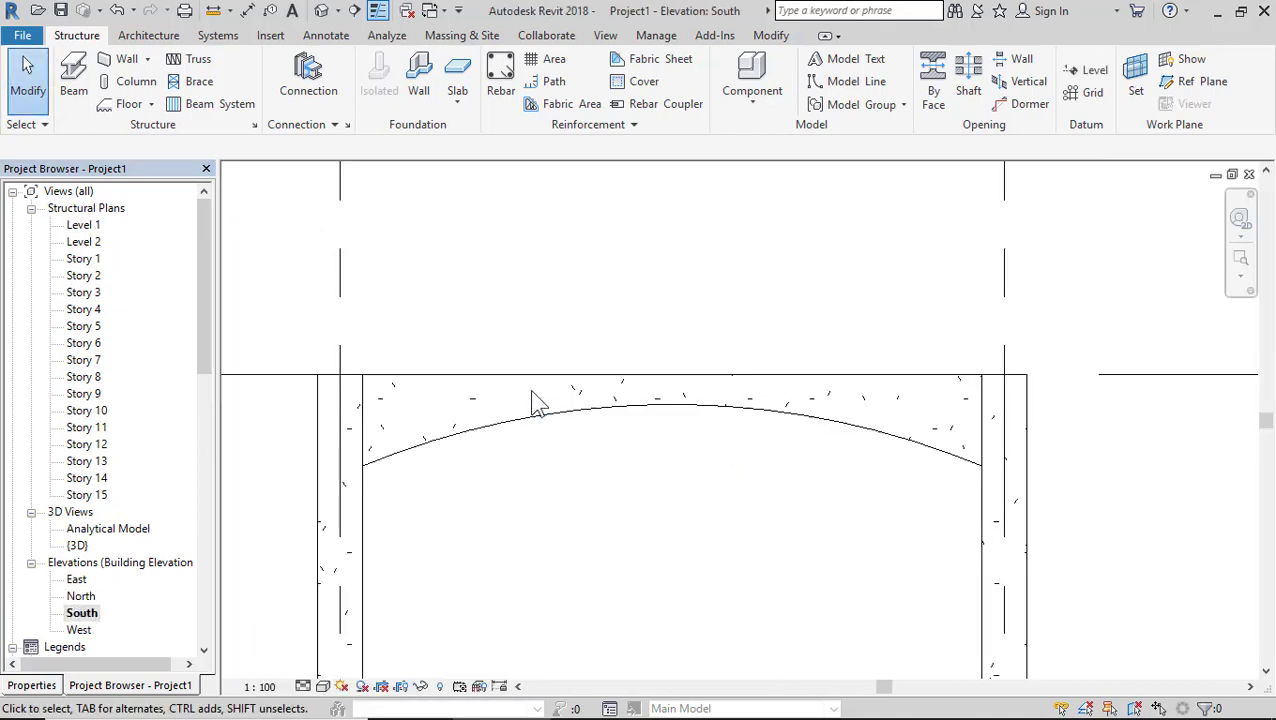
{"action": "scroll", "coordinate": [534, 398], "scroll_direction": "down", "scroll_amount": 3}
{"action": "scroll", "coordinate": [455, 548], "scroll_direction": "up", "scroll_amount": 2}
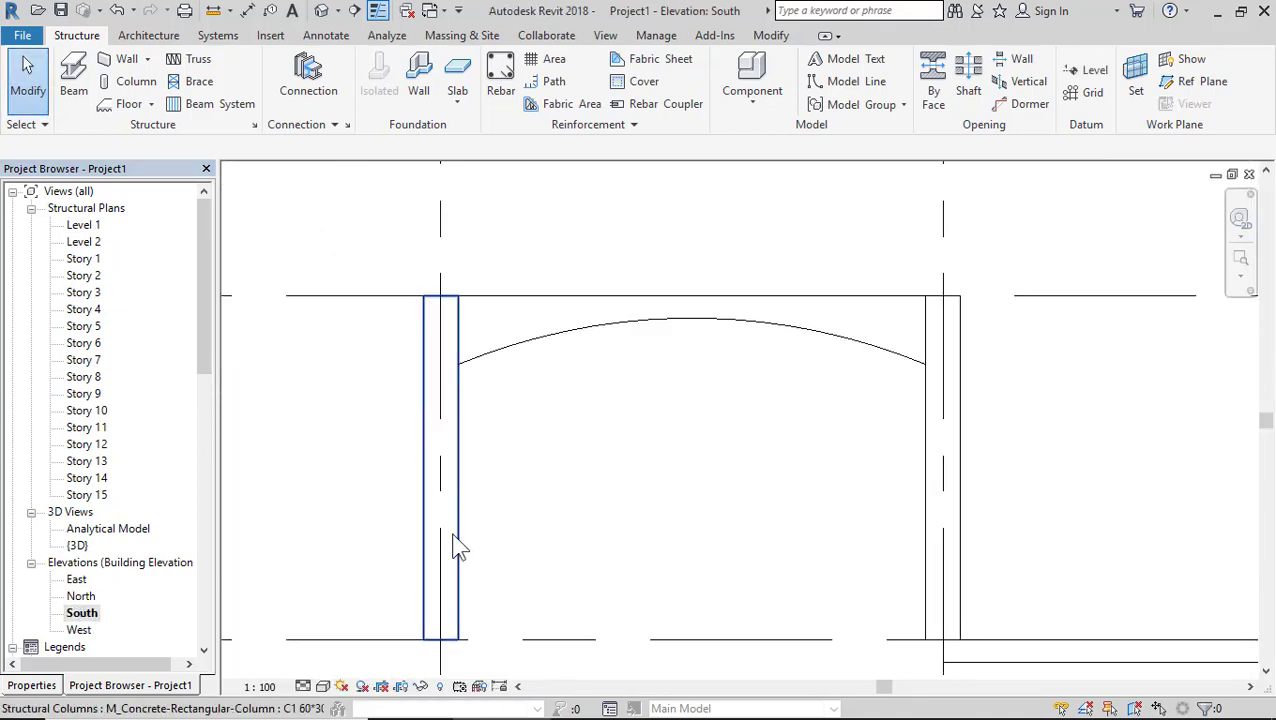
{"action": "left_click", "coordinate": [932, 85]}
{"action": "left_click", "coordinate": [455, 503]}
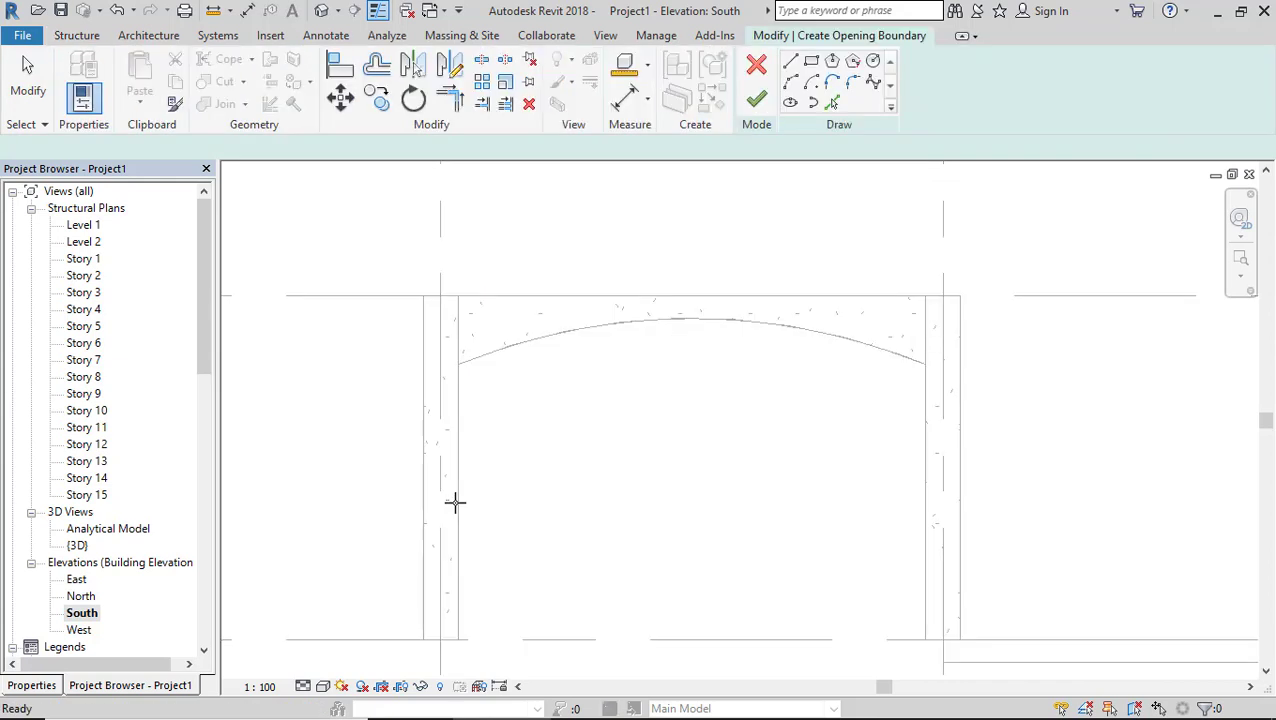
Sketch a thin tapered loop down to the level line and finish the opening, dismissing the partial-cut warning
{"action": "scroll", "coordinate": [565, 432], "scroll_direction": "up", "scroll_amount": 1}
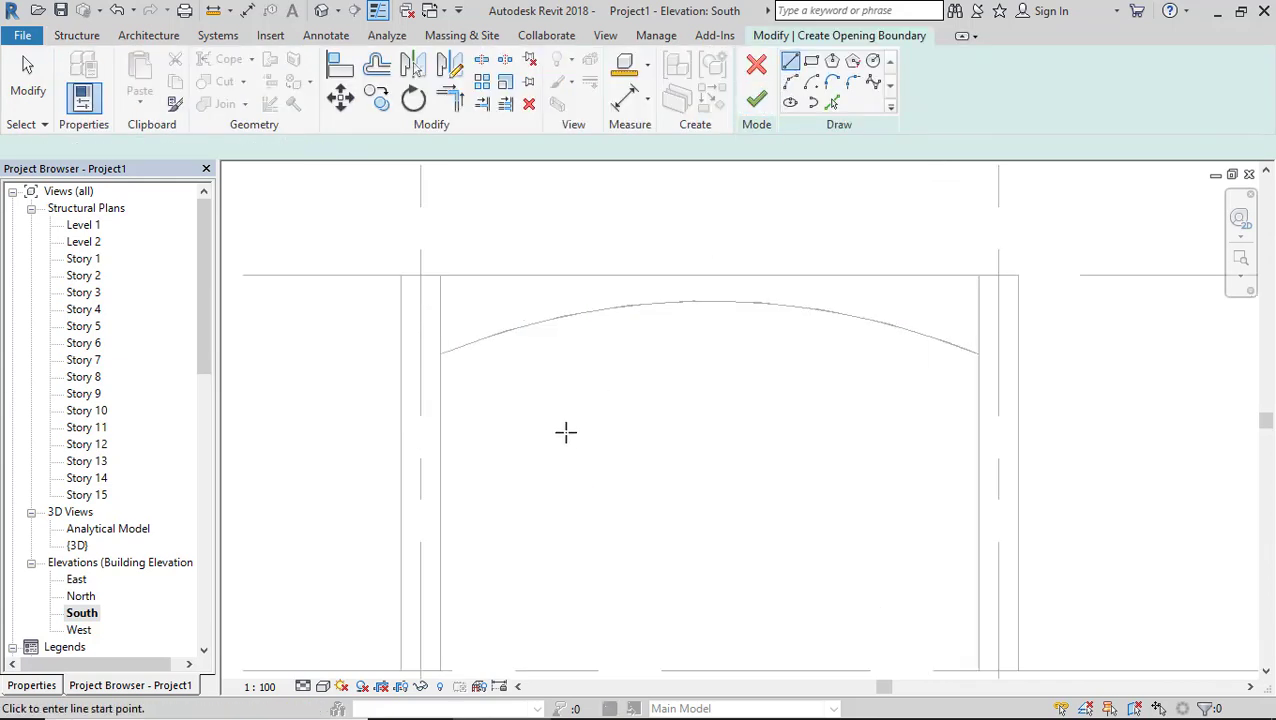
{"action": "left_click", "coordinate": [441, 355]}
{"action": "scroll", "coordinate": [441, 356], "scroll_direction": "down", "scroll_amount": 1}
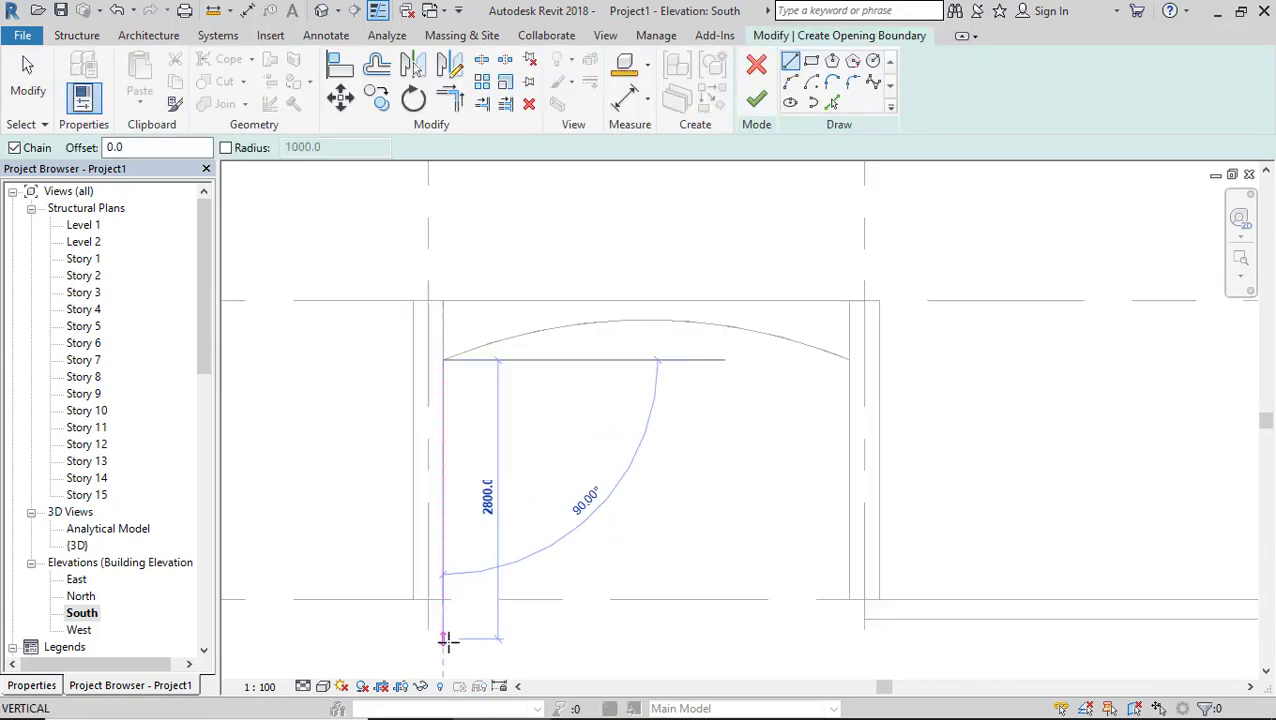
{"action": "scroll", "coordinate": [444, 620], "scroll_direction": "up", "scroll_amount": 2}
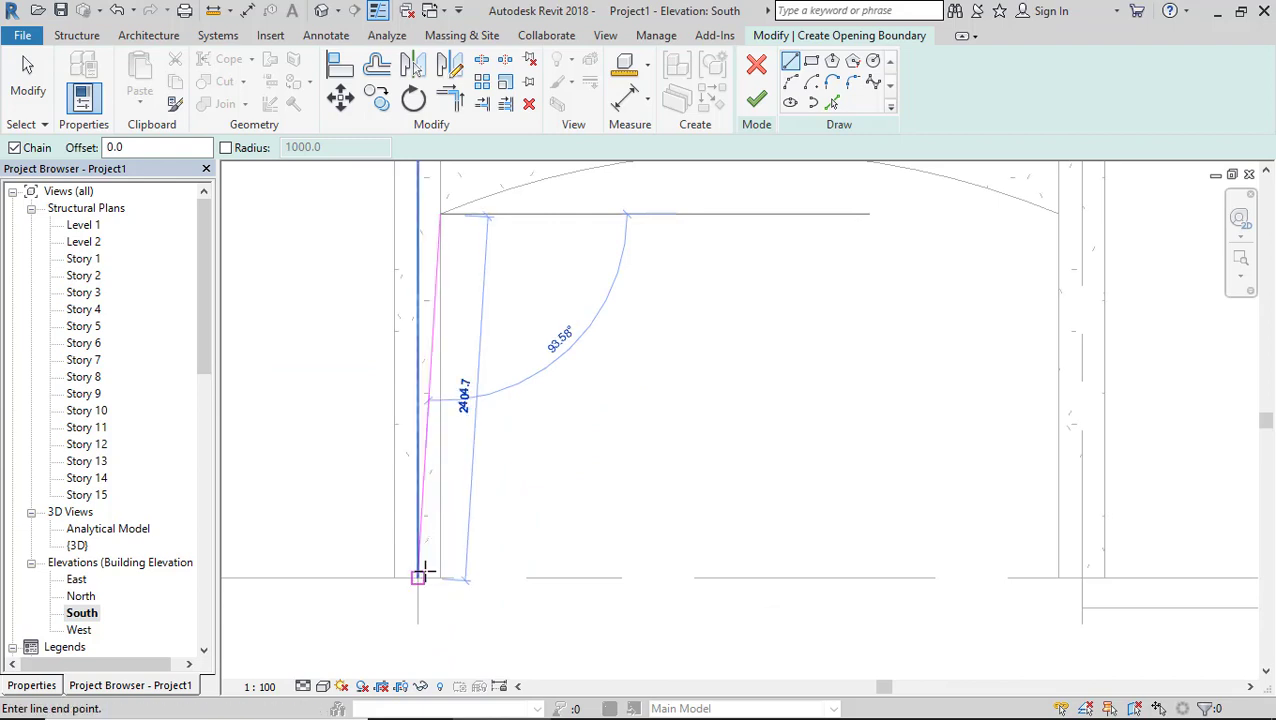
{"action": "scroll", "coordinate": [441, 578], "scroll_direction": "down", "scroll_amount": 1}
{"action": "scroll", "coordinate": [430, 581], "scroll_direction": "up", "scroll_amount": 3}
{"action": "left_click", "coordinate": [437, 577]}
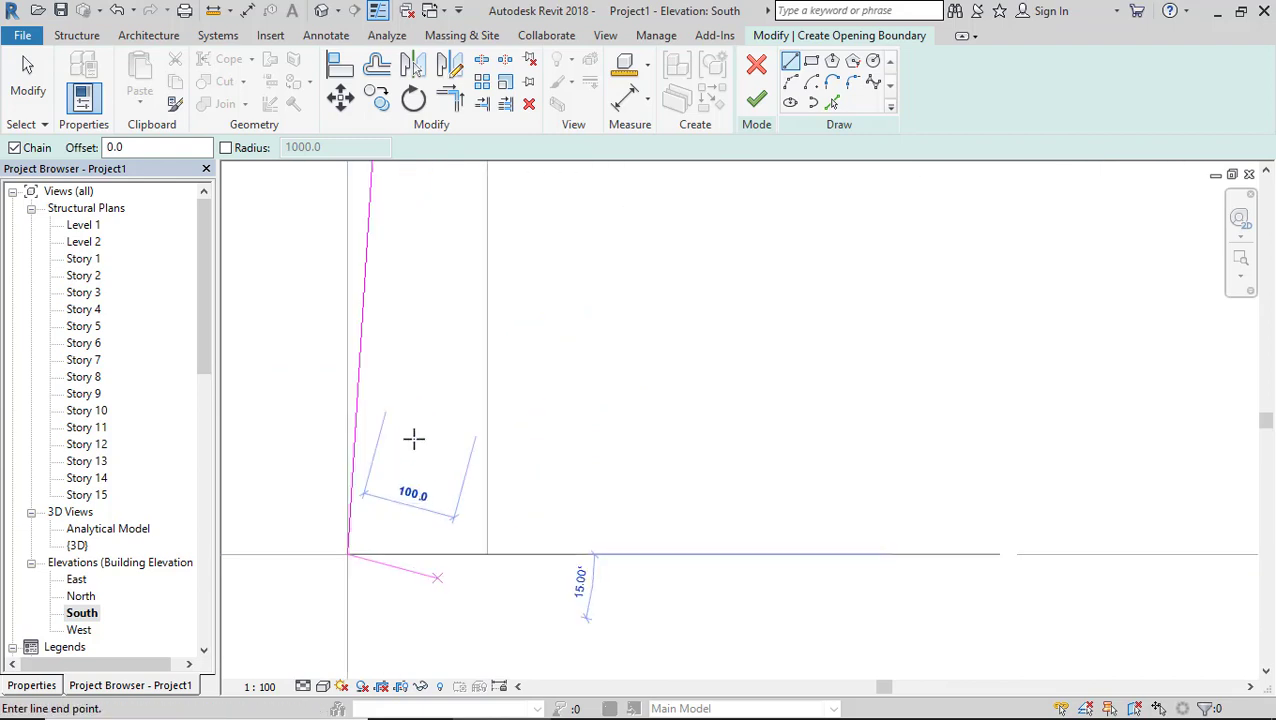
{"action": "scroll", "coordinate": [484, 569], "scroll_direction": "up", "scroll_amount": 1}
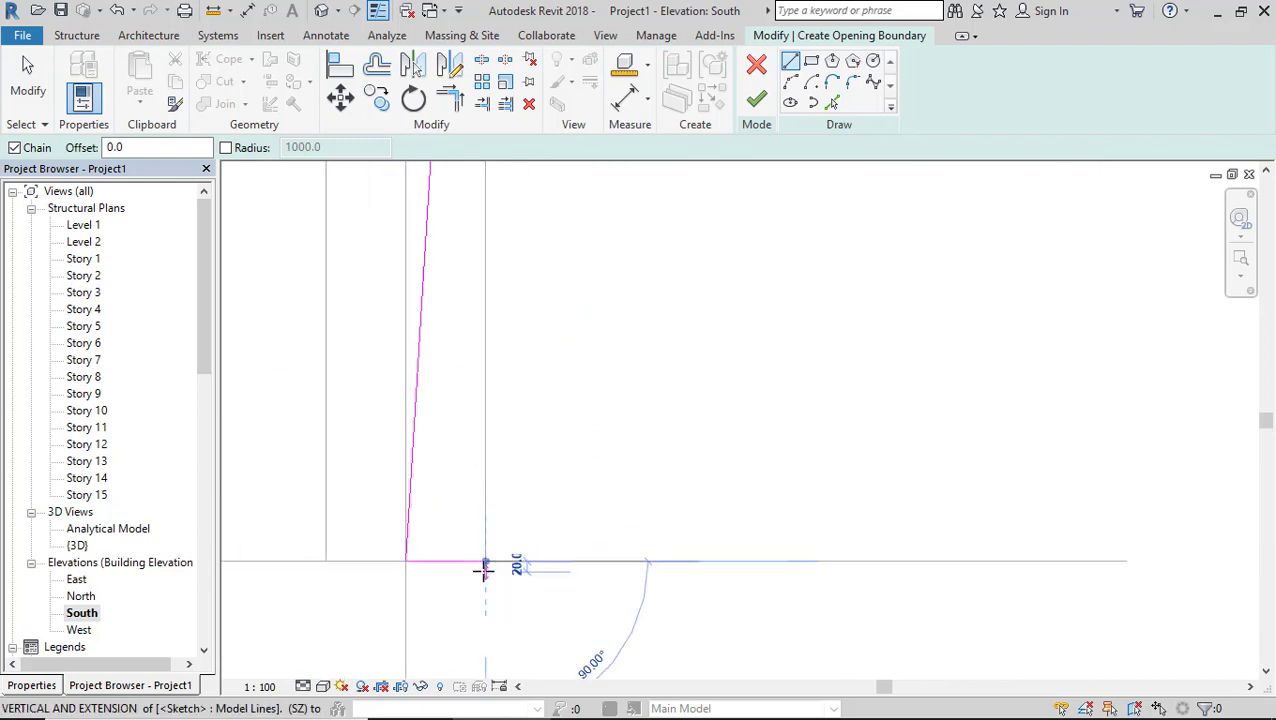
{"action": "left_click", "coordinate": [484, 569]}
{"action": "scroll", "coordinate": [481, 570], "scroll_direction": "down", "scroll_amount": 2}
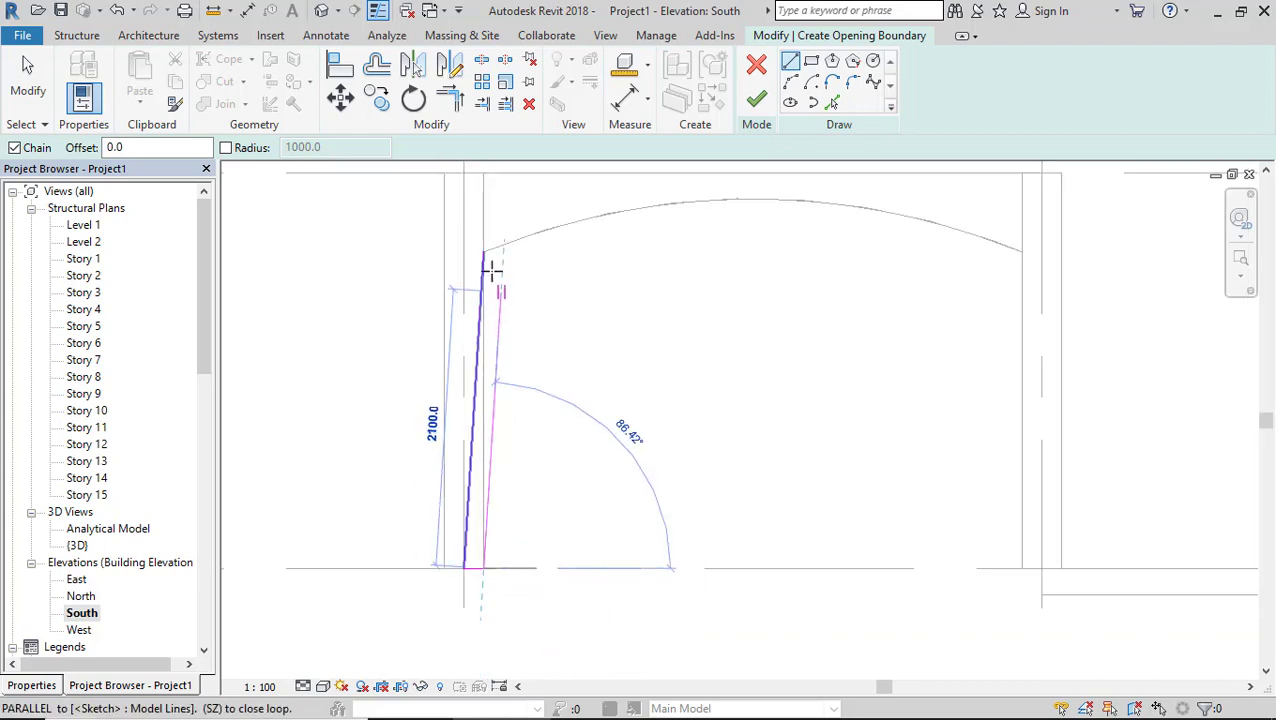
{"action": "left_click", "coordinate": [756, 101]}
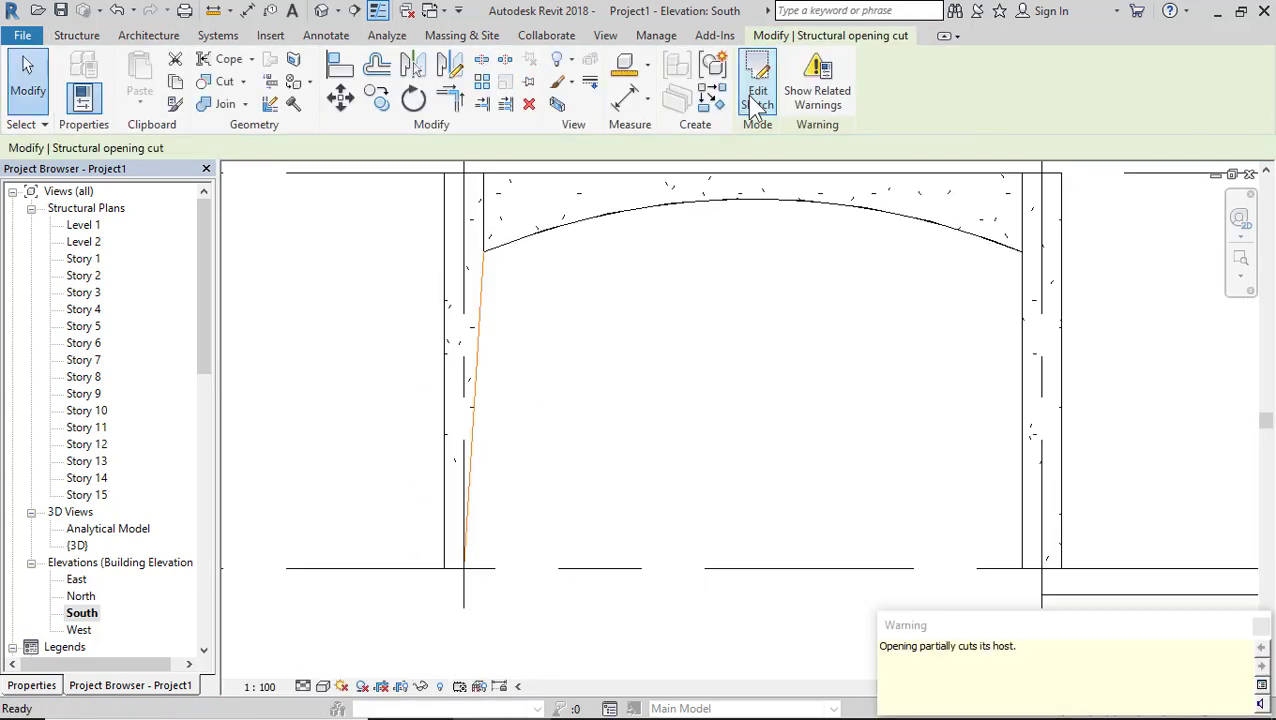
{"action": "left_click", "coordinate": [1262, 626]}
In the 3D view, delete the tapered opening cut from the left column
{"action": "left_click", "coordinate": [333, 12]}
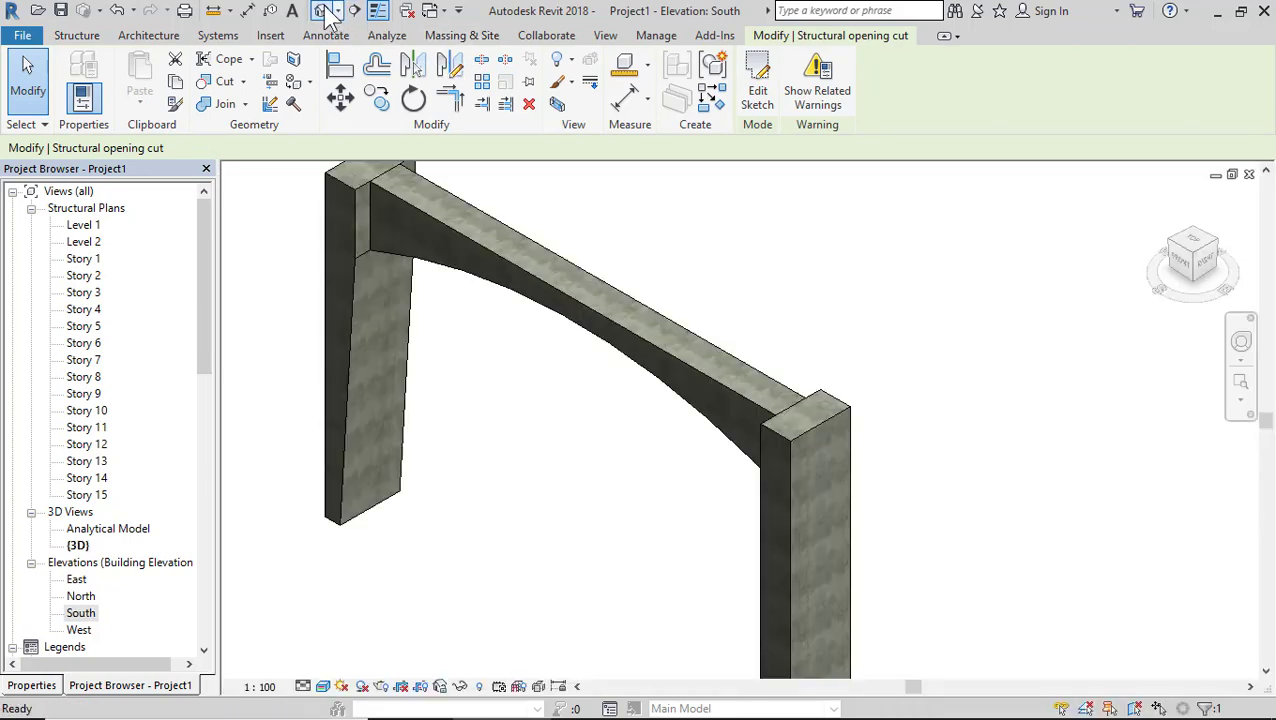
{"action": "scroll", "coordinate": [362, 421], "scroll_direction": "up", "scroll_amount": 5}
{"action": "scroll", "coordinate": [343, 311], "scroll_direction": "down", "scroll_amount": 4}
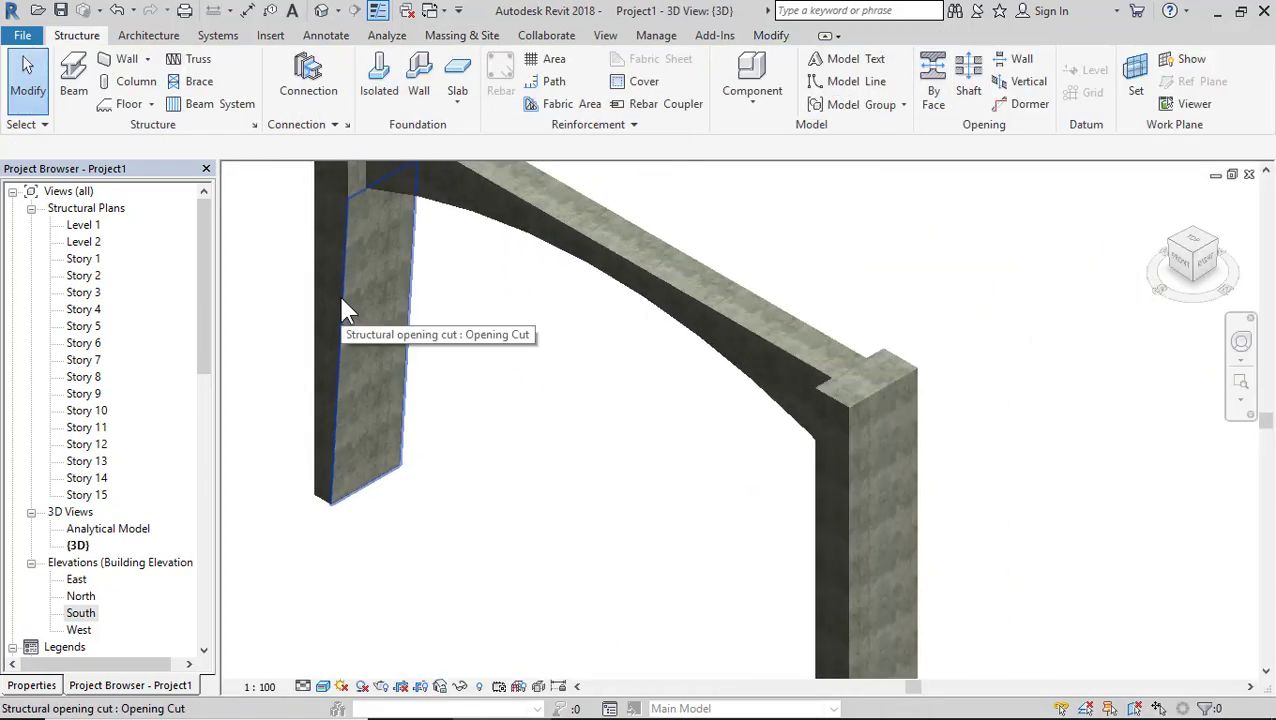
{"action": "scroll", "coordinate": [356, 332], "scroll_direction": "up", "scroll_amount": 3}
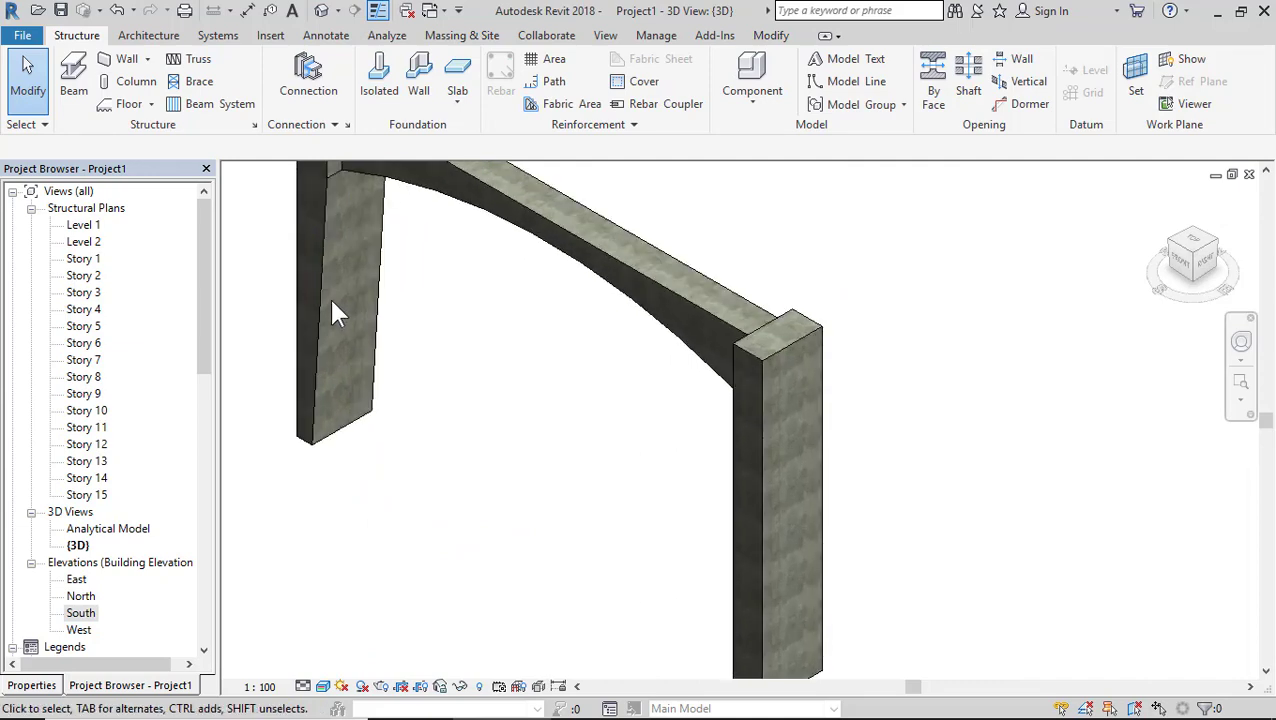
{"action": "left_click", "coordinate": [331, 303]}
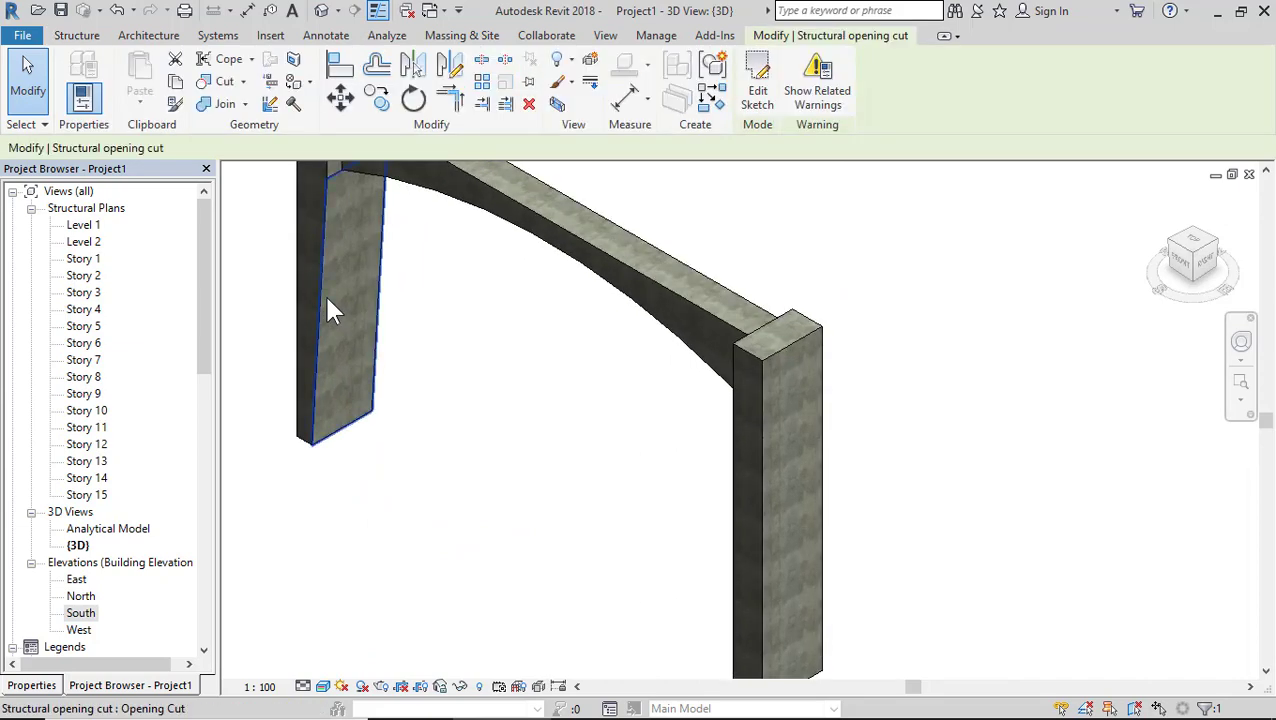
{"action": "key", "text": "Delete"}
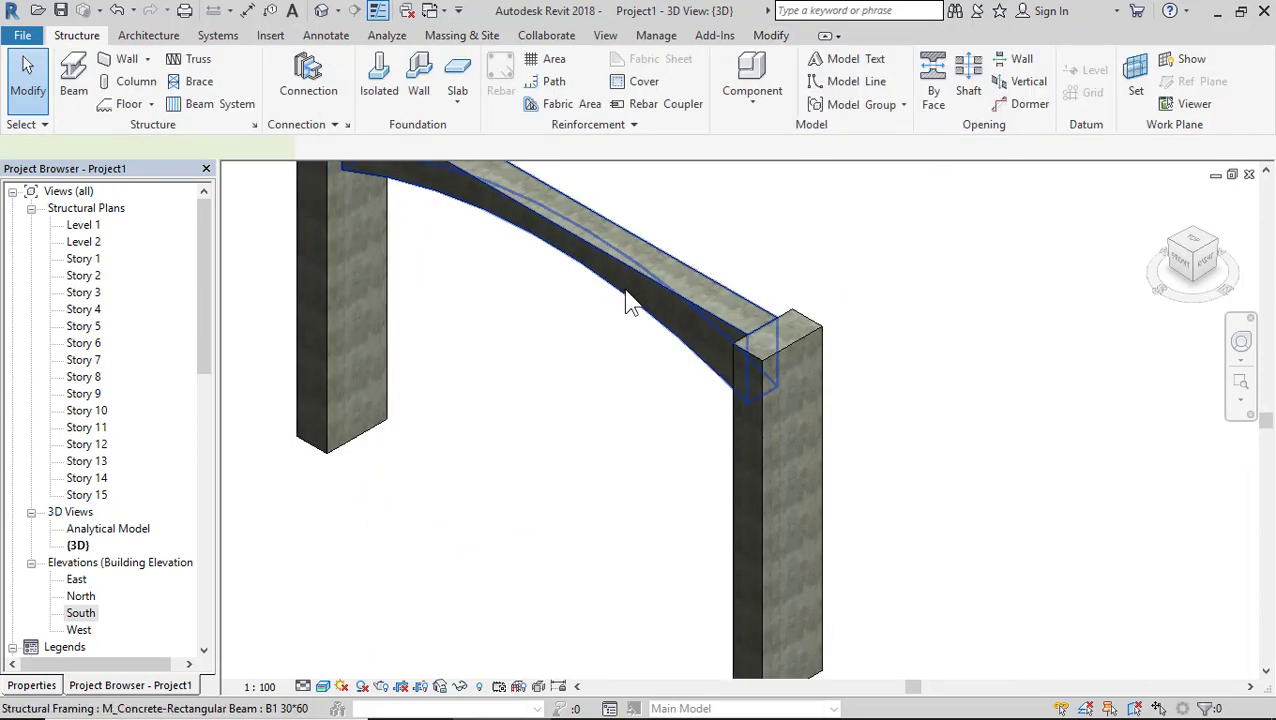
Select the arched opening cut along the beam's underside
{"action": "left_click", "coordinate": [625, 295]}
{"action": "scroll", "coordinate": [558, 393], "scroll_direction": "down", "scroll_amount": 3}
{"action": "left_click", "coordinate": [513, 365]}
{"action": "scroll", "coordinate": [507, 288], "scroll_direction": "up", "scroll_amount": 4}
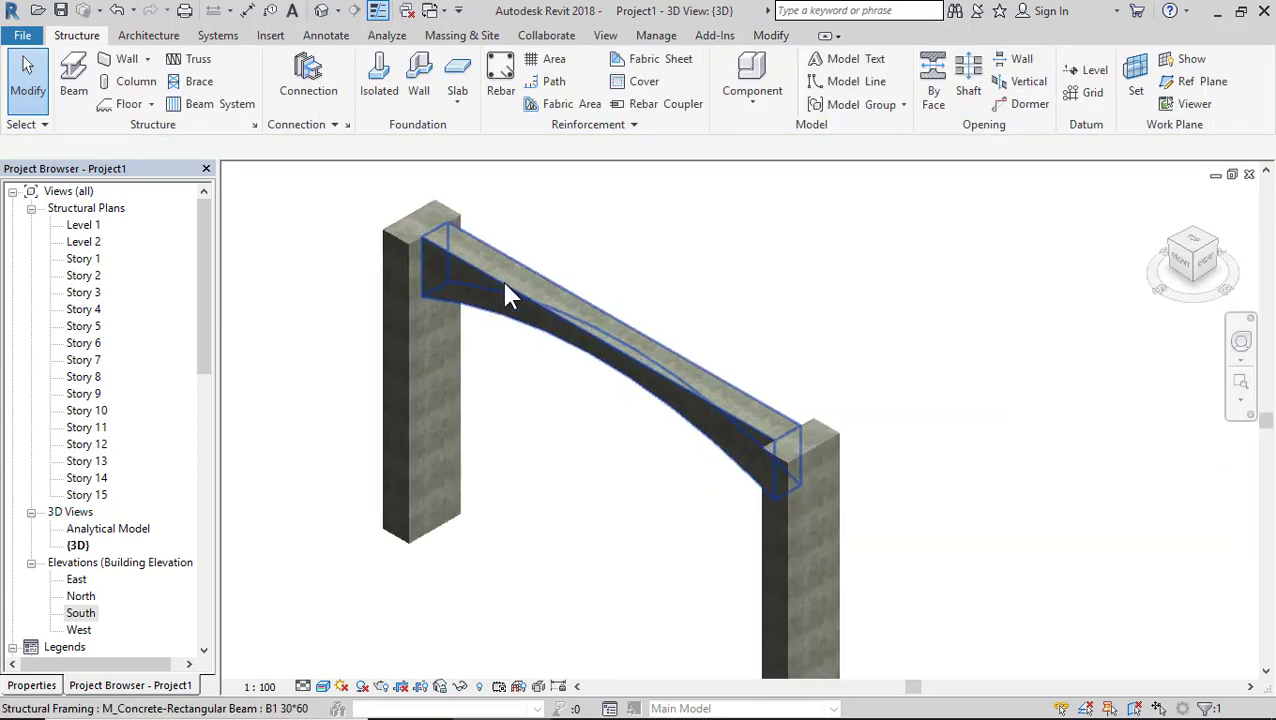
{"action": "left_click", "coordinate": [525, 357]}
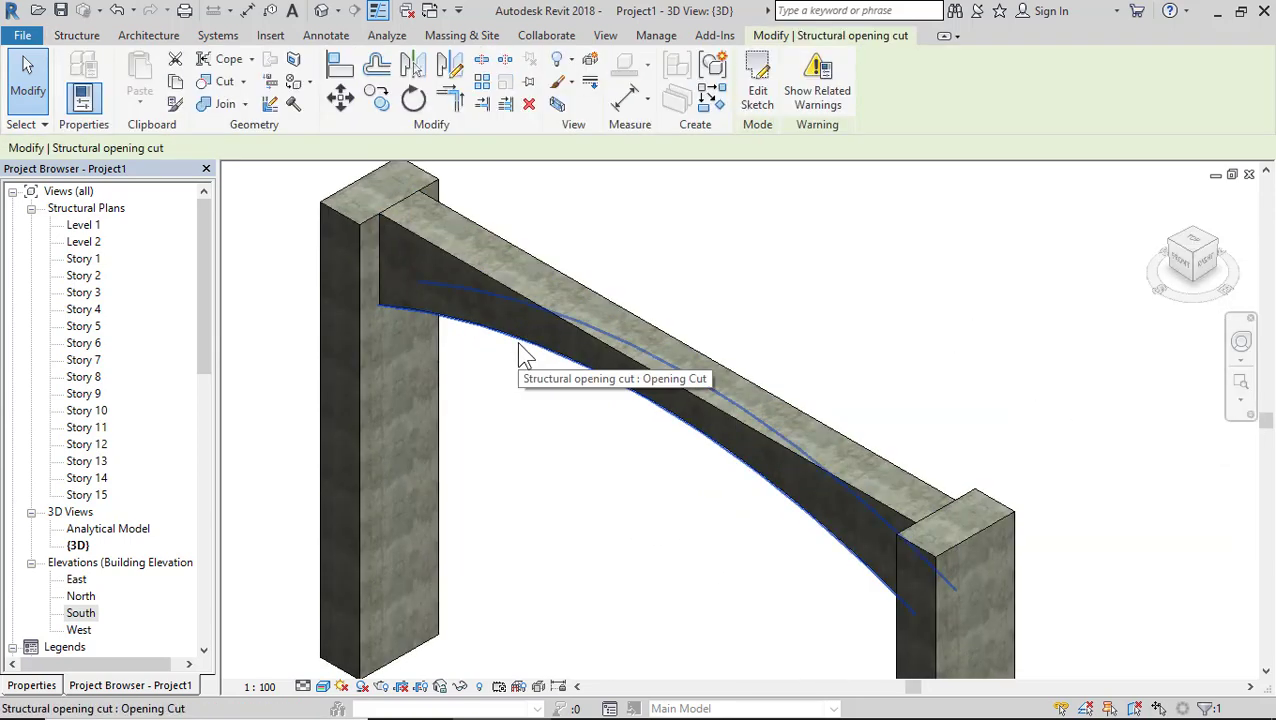